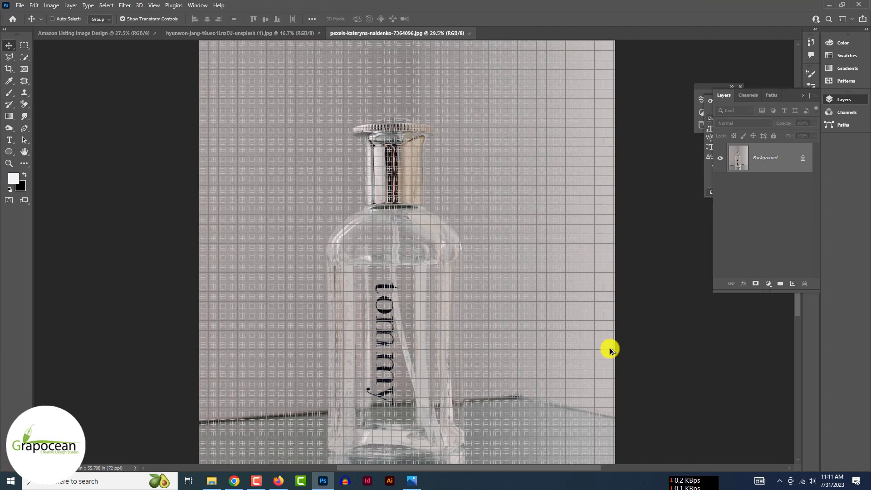
# - Hide the grid over the bottle photo and activate the Pen tool at the bottle's cap
pyautogui.hotkey('ctrl', "'")
pyautogui.scroll(3, 609, 348)
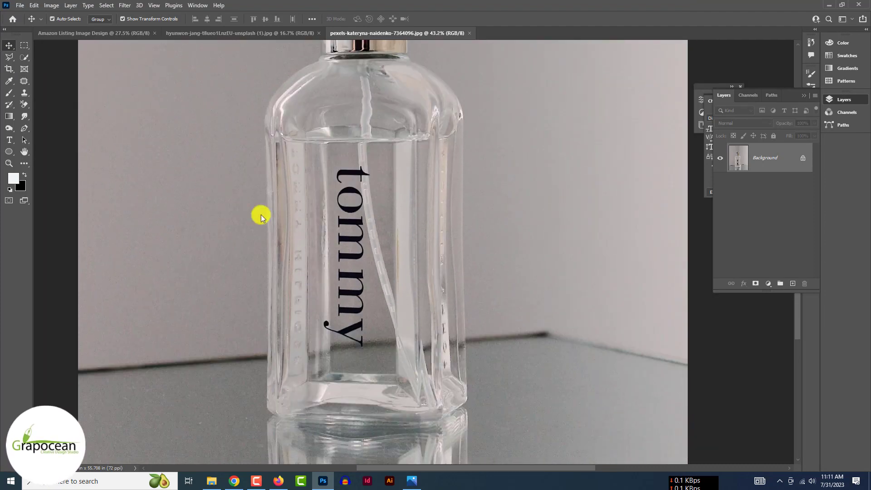
pyautogui.scroll(14, 28, 128)
pyautogui.click(25, 128)
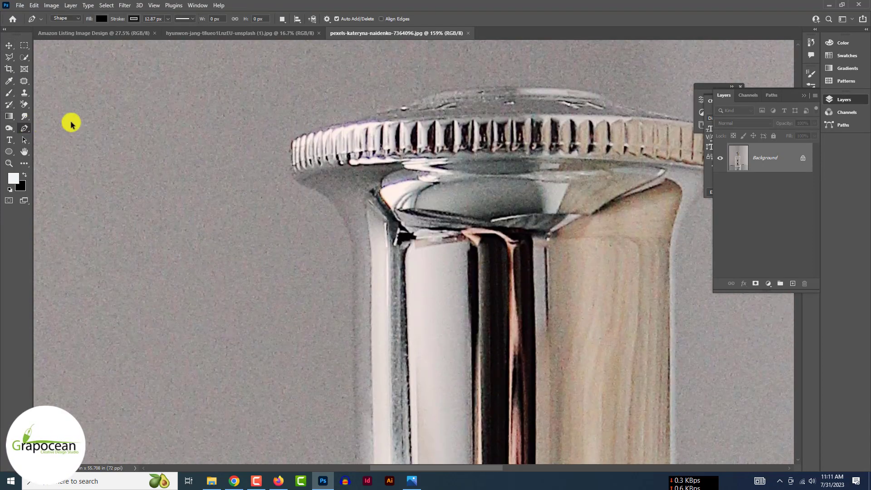
pyautogui.click(449, 100)
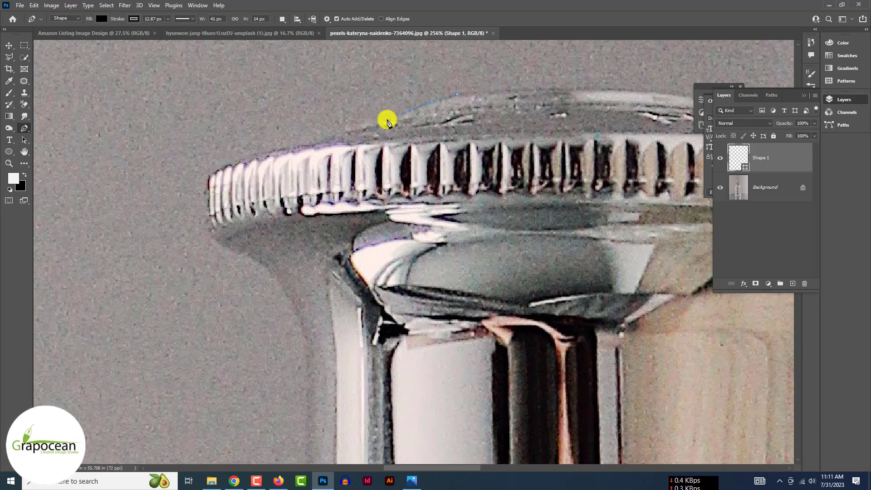
pyautogui.hotkey('ctrl', 'z')
pyautogui.hotkey('ctrl', 'z')
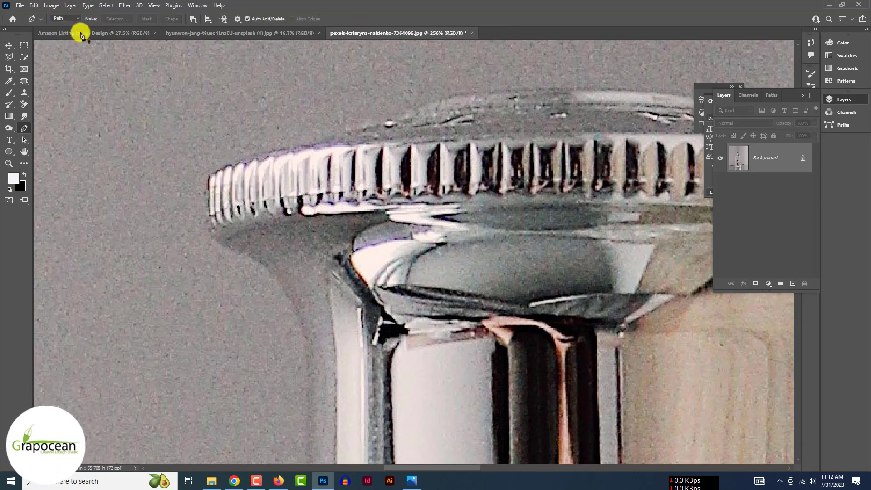
# - With the Pen tool in Path mode, trace the left half of the cap's ribbed rim and the flare beneath it
pyautogui.click(362, 130)
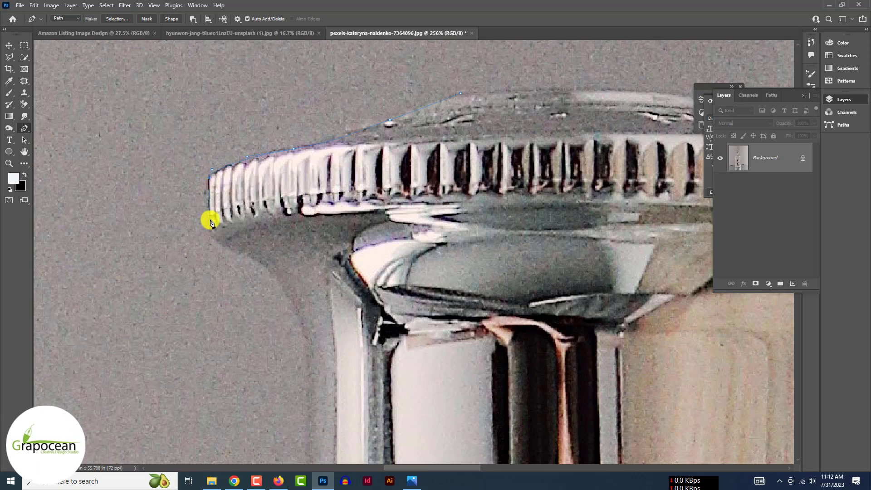
pyautogui.click(264, 259)
pyautogui.click(294, 286)
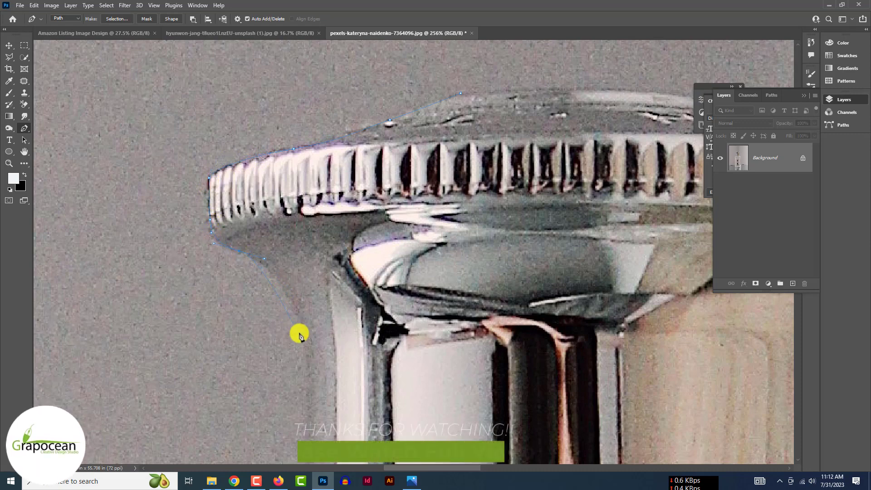
pyautogui.click(305, 347)
# - Continue the path down the cap's left edge, around the glass collar and along the upper left shoulder of the bottle
pyautogui.scroll(-5, 312, 399)
pyautogui.scroll(-2, 360, 195)
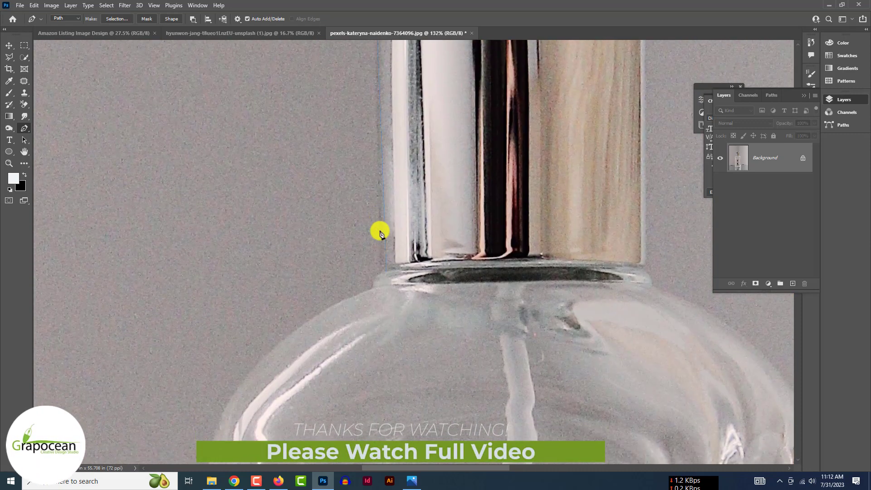
pyautogui.scroll(5, 381, 275)
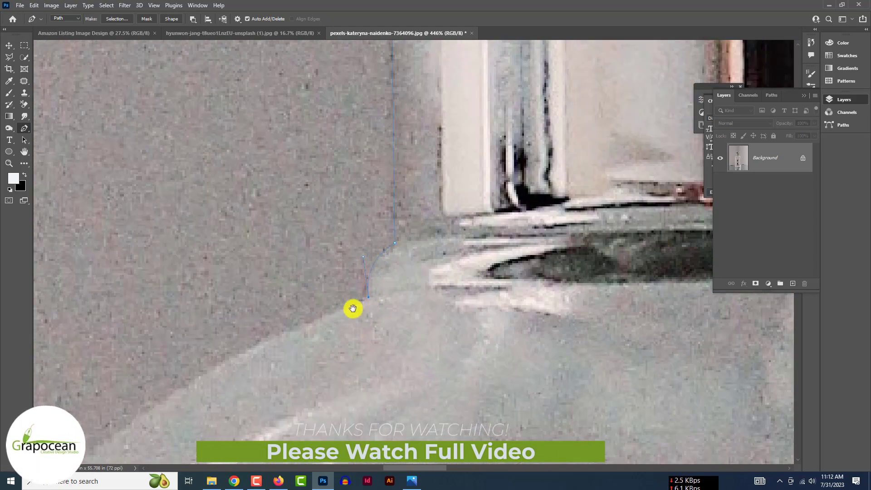
pyautogui.moveTo(353, 308); pyautogui.dragTo(541, 179)
pyautogui.click(437, 223)
pyautogui.click(355, 271)
pyautogui.click(275, 318)
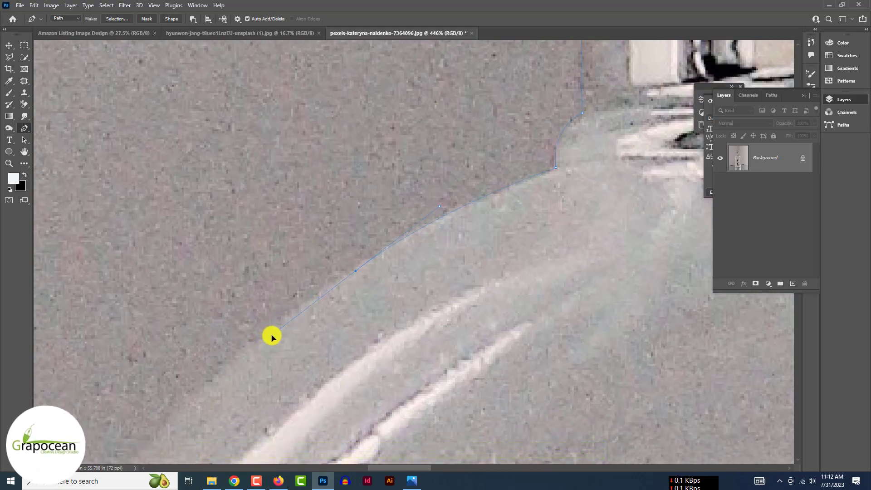
# - Extend the path around the left shoulder, down the bottle's left side and along its bottom edge above the reflection
pyautogui.scroll(-3, 360, 271)
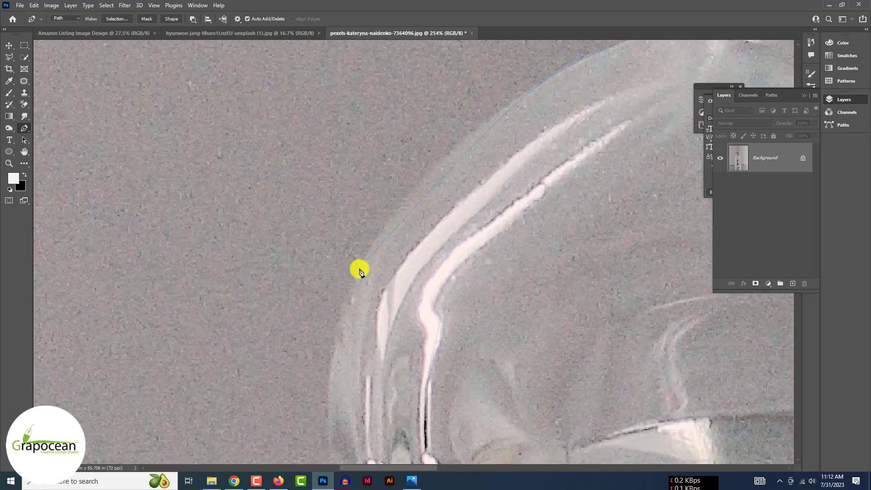
pyautogui.scroll(-2, 532, 94)
pyautogui.scroll(-10, 502, 128)
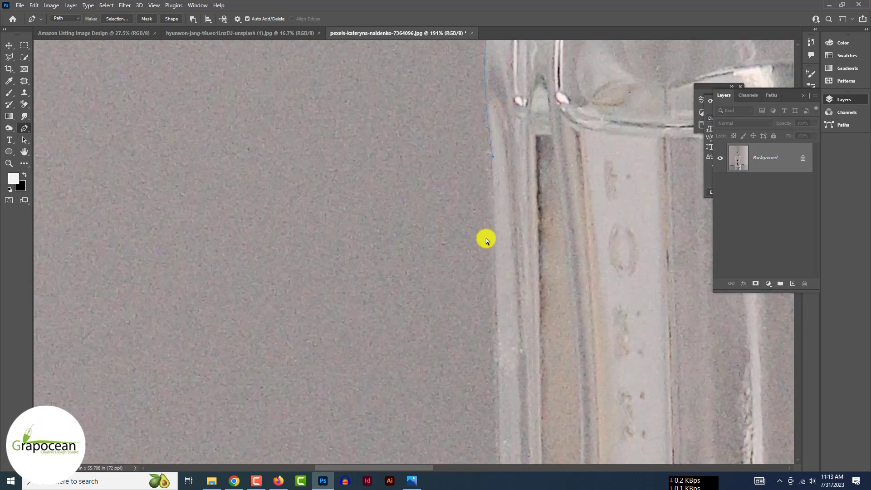
pyautogui.scroll(-3, 460, 206)
pyautogui.scroll(2, 444, 334)
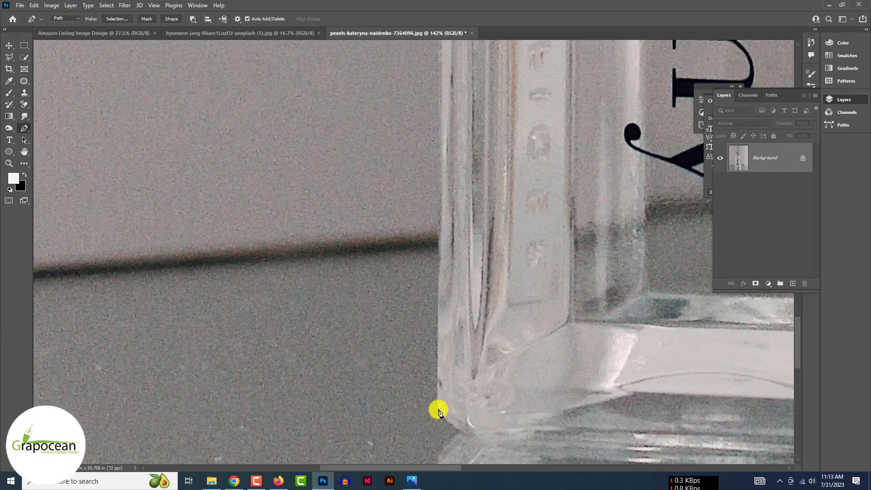
pyautogui.scroll(-3, 437, 409)
pyautogui.scroll(3, 576, 347)
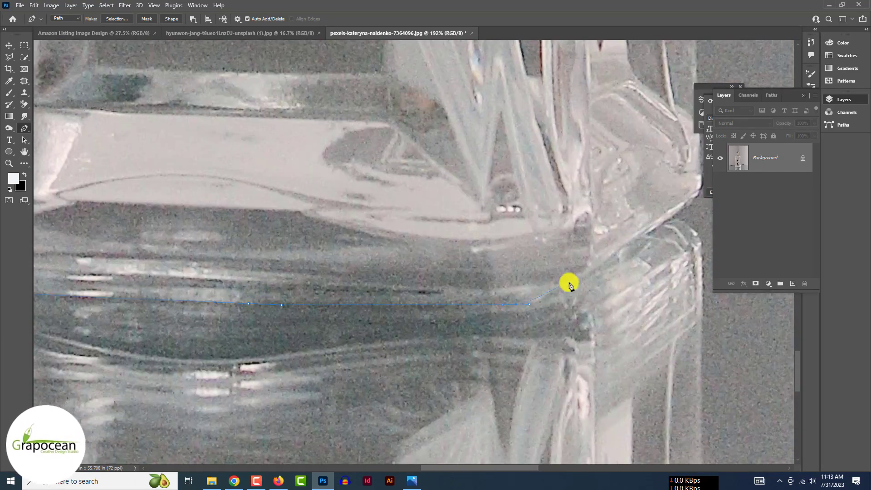
# - Carry the path around the bottom right corner, up the bottle's right side and over the right shoulder to the collar
pyautogui.click(571, 285)
pyautogui.moveTo(665, 216); pyautogui.dragTo(570, 247)
pyautogui.scroll(-4, 500, 146)
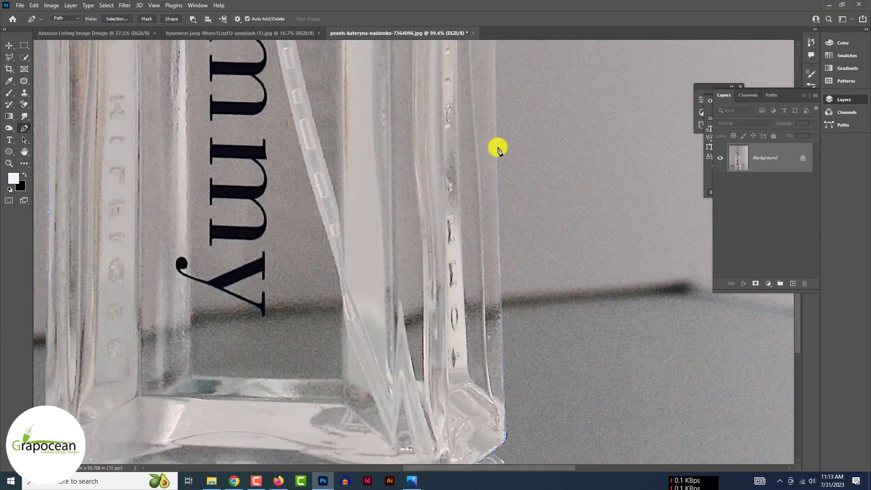
pyautogui.scroll(5, 498, 243)
pyautogui.scroll(2, 416, 186)
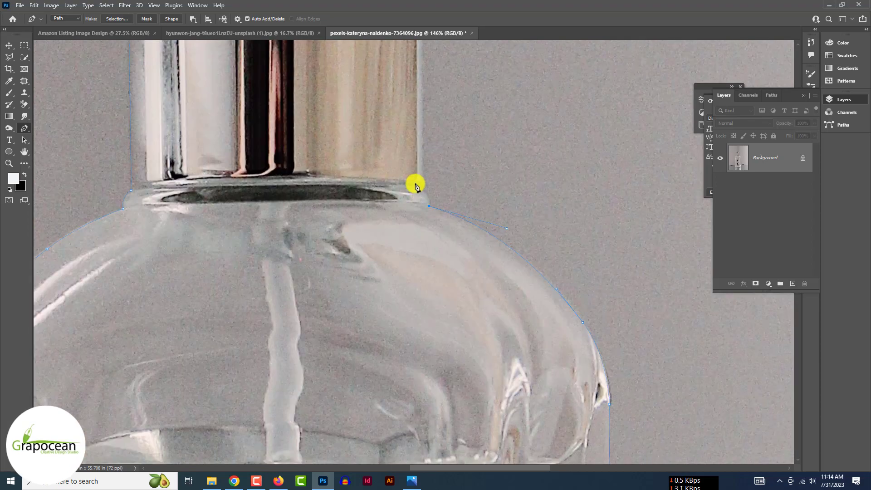
# - Trace the collar and the cap's right edge and rim, and close the path at its starting point on the cap top
pyautogui.scroll(-2, 415, 166)
pyautogui.scroll(3, 346, 191)
pyautogui.scroll(3, 363, 177)
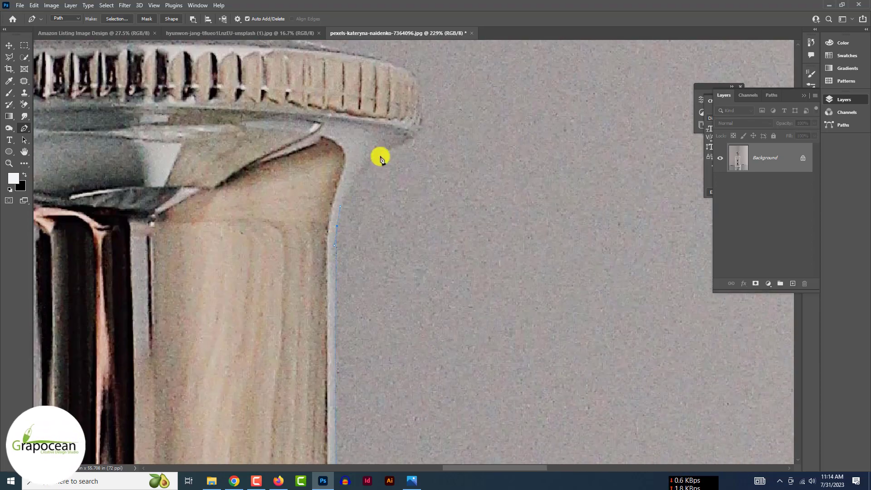
pyautogui.scroll(3, 408, 141)
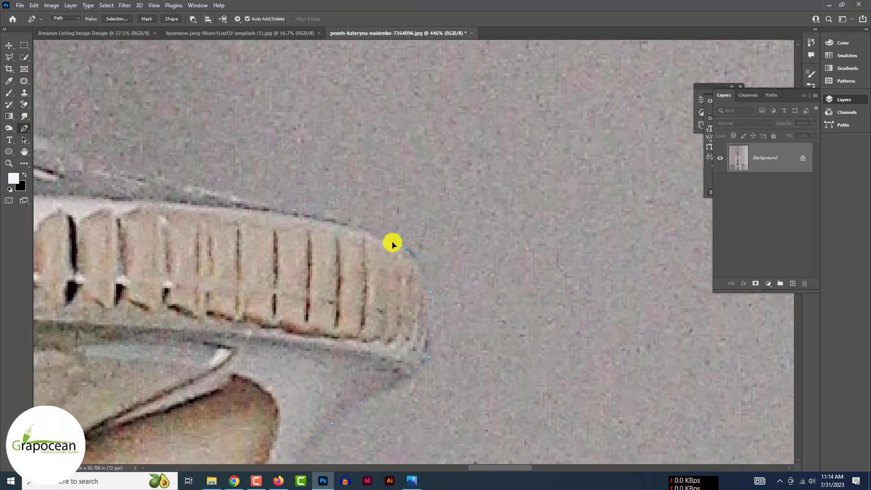
pyautogui.scroll(-3, 326, 230)
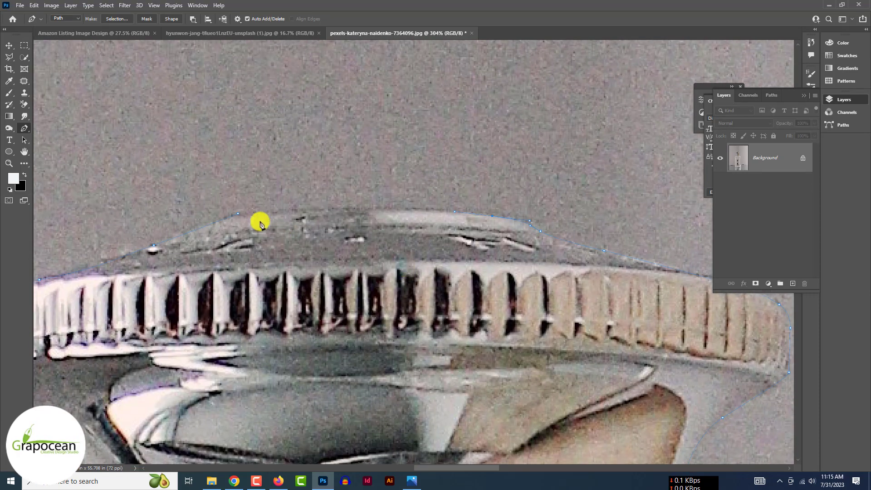
pyautogui.hotkey('ctrl', '0')
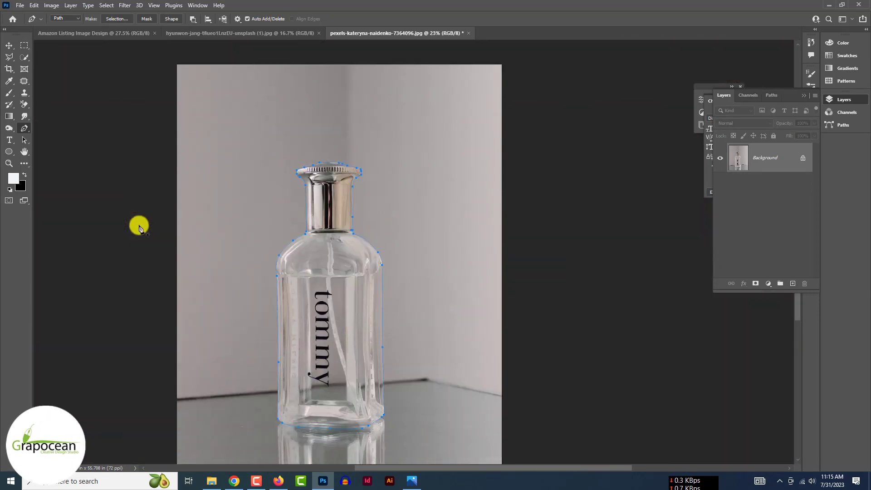
# - Convert the path to a selection, copy the bottle onto its own layer and hide the Background layer
pyautogui.hotkey('ctrl', 'Return')
pyautogui.hotkey('ctrl', 'shift', 'i')
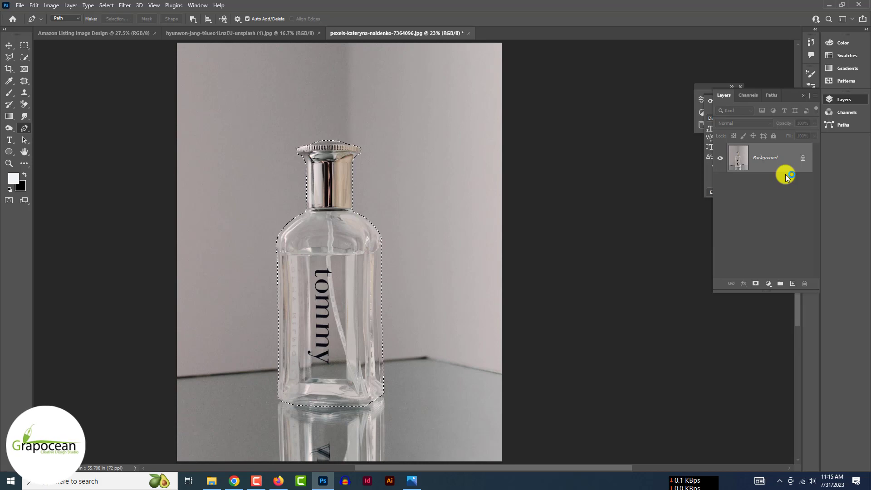
pyautogui.hotkey('ctrl', 'j')
pyautogui.click(720, 187)
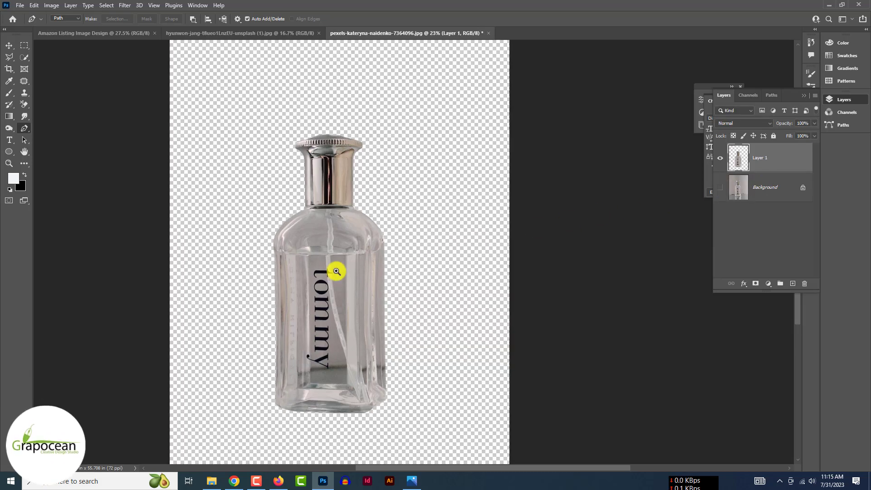
# - Add a pale Solid Color fill layer and place it beneath the cut-out bottle layer
pyautogui.keyDown('ctrl'); pyautogui.click(336, 271); pyautogui.keyUp('ctrl')
pyautogui.keyDown('ctrl'); pyautogui.click(336, 271); pyautogui.keyUp('ctrl')
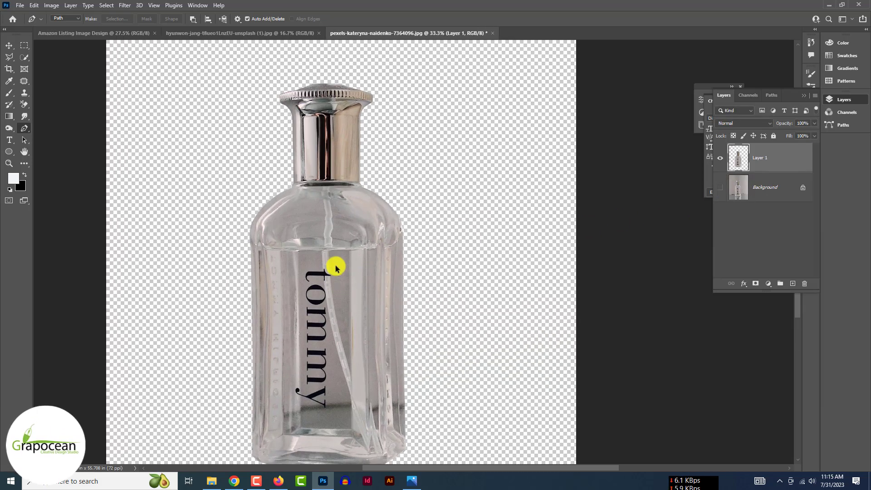
pyautogui.scroll(-5, 336, 266)
pyautogui.scroll(4, 336, 266)
pyautogui.scroll(-3, 336, 266)
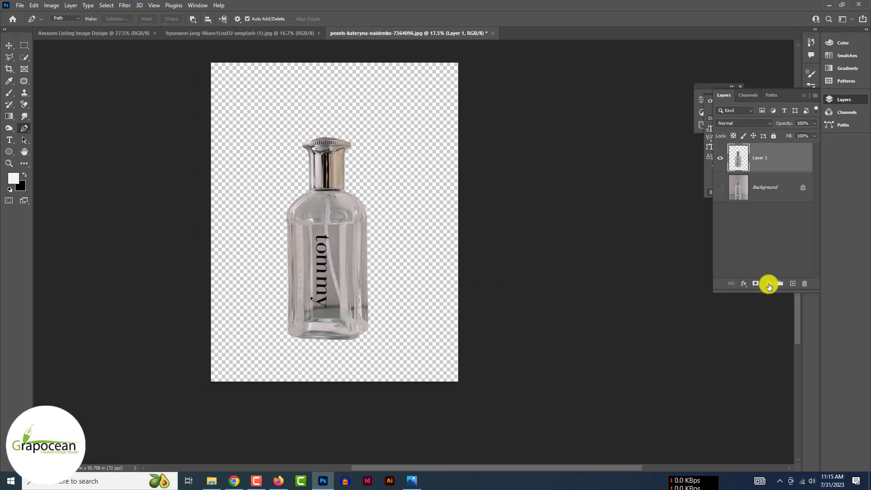
pyautogui.click(768, 284)
pyautogui.click(783, 293)
pyautogui.click(819, 302)
pyautogui.moveTo(790, 158); pyautogui.dragTo(784, 201)
# - Make a hidden duplicate of the bottle layer and set the original Layer 1 to the Hard Light blend mode
pyautogui.click(772, 162)
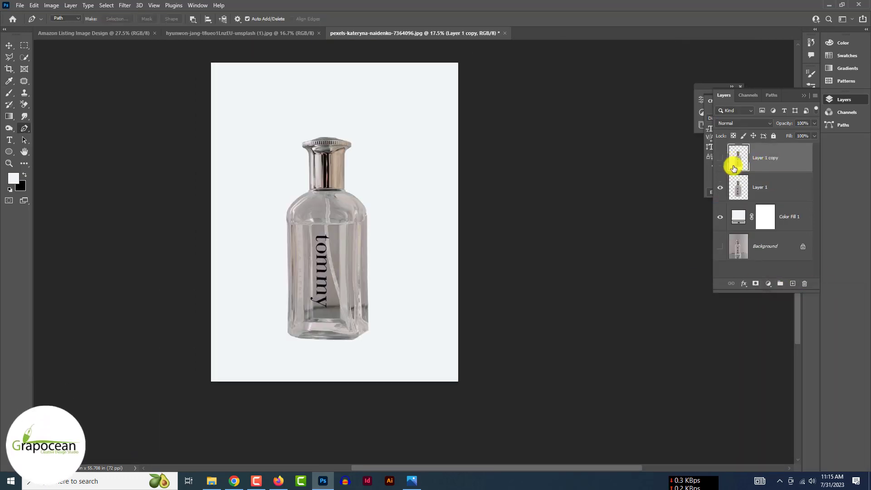
pyautogui.click(745, 123)
pyautogui.scroll(-5, 745, 124)
pyautogui.scroll(-9, 746, 124)
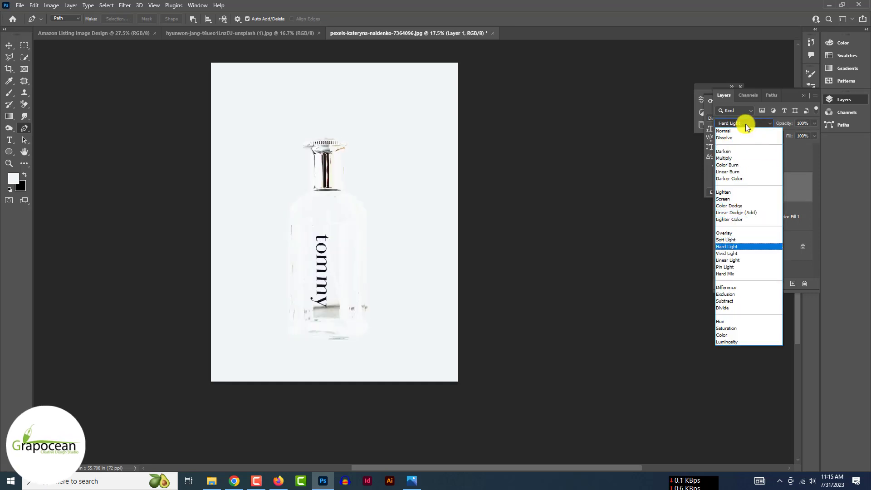
pyautogui.scroll(-8, 746, 124)
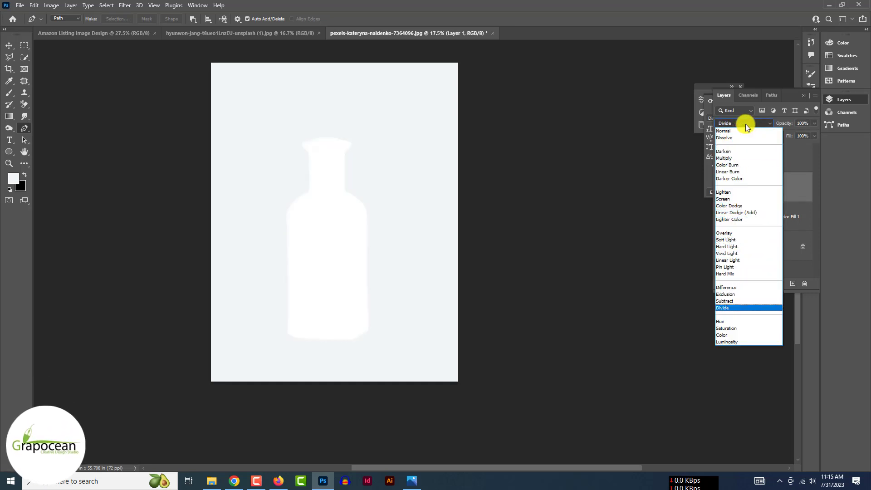
pyautogui.scroll(7, 745, 124)
pyautogui.scroll(1, 745, 124)
pyautogui.click(756, 246)
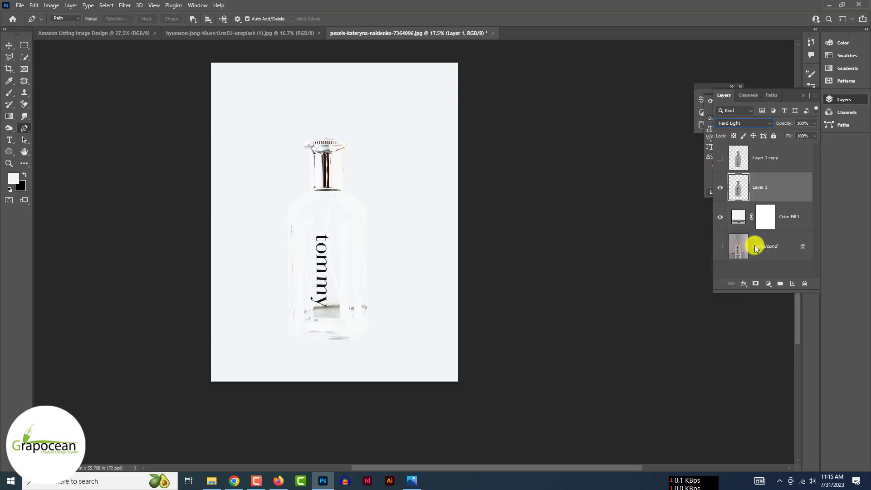
# - Duplicate the Hard Light bottle layer, and show Layer 1 copy with its fill reduced
pyautogui.hotkey('ctrl', 'j')
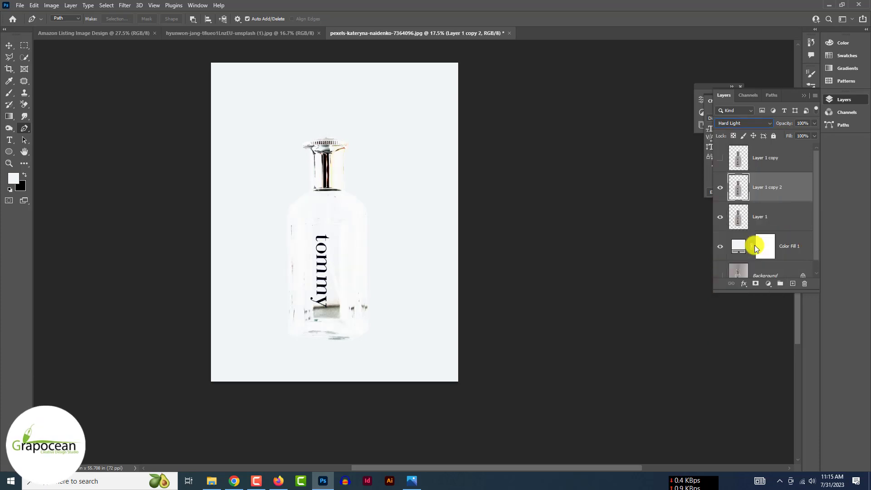
pyautogui.click(720, 157)
pyautogui.click(785, 157)
pyautogui.moveTo(795, 136); pyautogui.dragTo(780, 134)
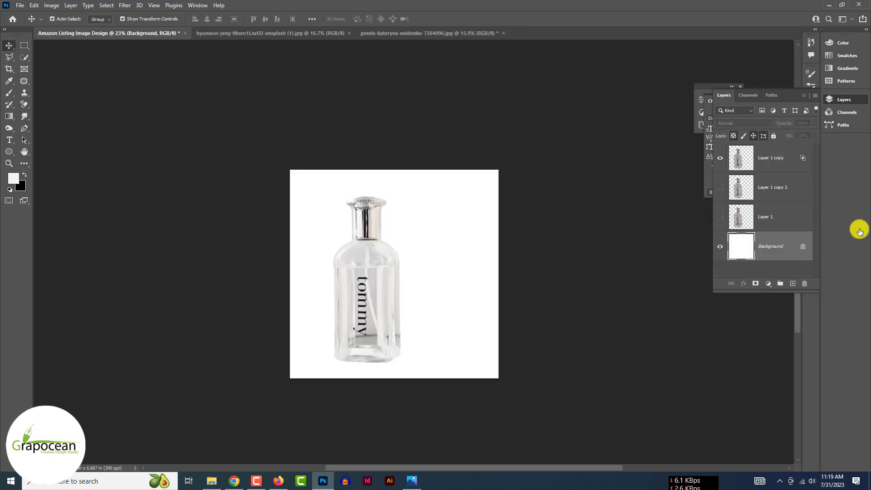
# - In the Amazon Listing Image Design document, add a Solid Color fill of b3d1eb directly above the Background layer
pyautogui.click(768, 283)
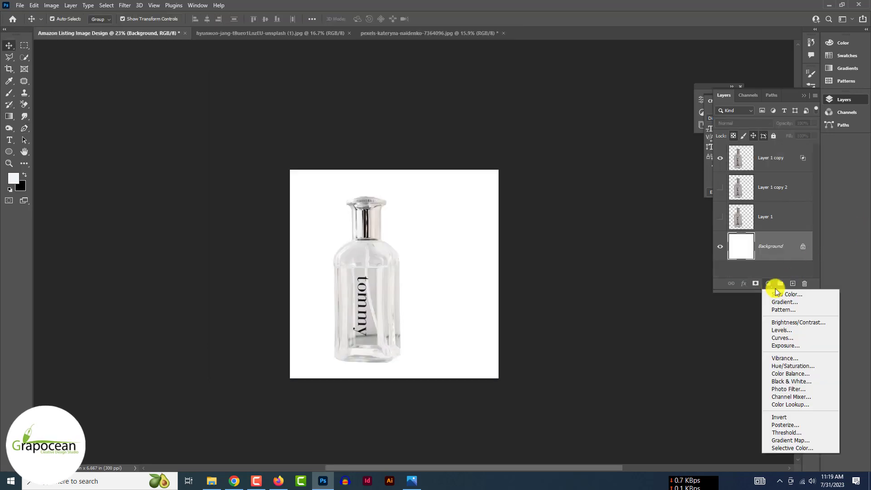
pyautogui.click(792, 298)
pyautogui.write('b3d1eb')
pyautogui.click(827, 311)
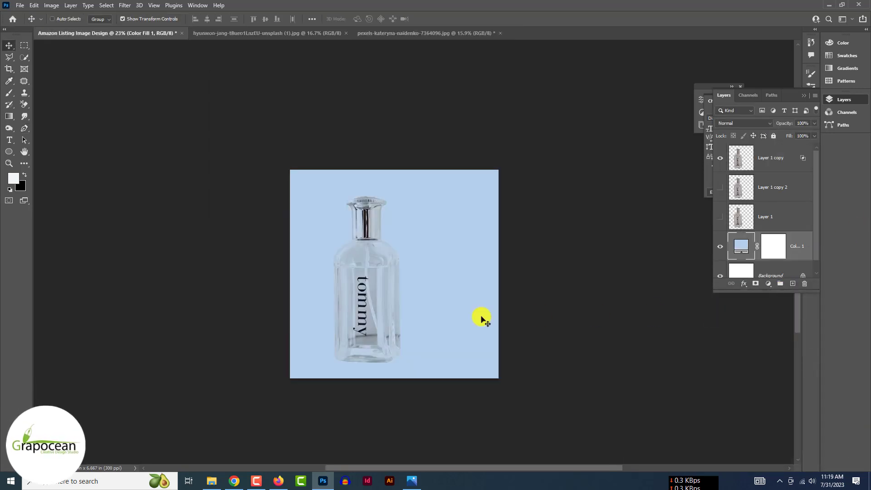
# - Make the Layer 1 copy 2 and Layer 1 bottle layers visible, and select the blue fill layer
pyautogui.press('v')
pyautogui.hotkey('ctrl', '+')
pyautogui.click(780, 154)
pyautogui.click(764, 190)
pyautogui.click(721, 189)
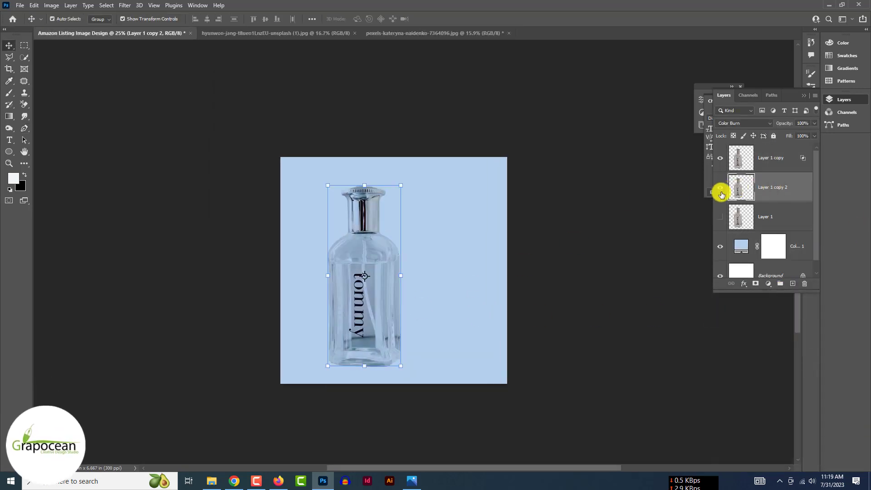
pyautogui.click(721, 222)
pyautogui.click(721, 222)
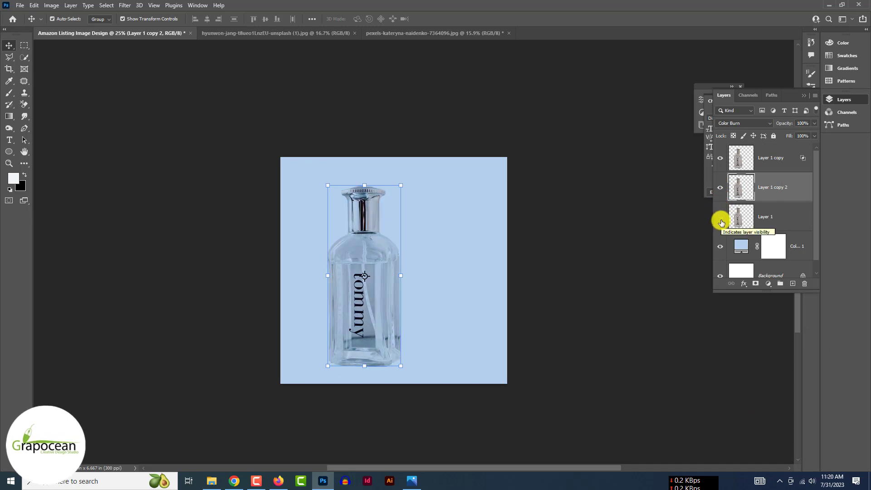
pyautogui.click(574, 317)
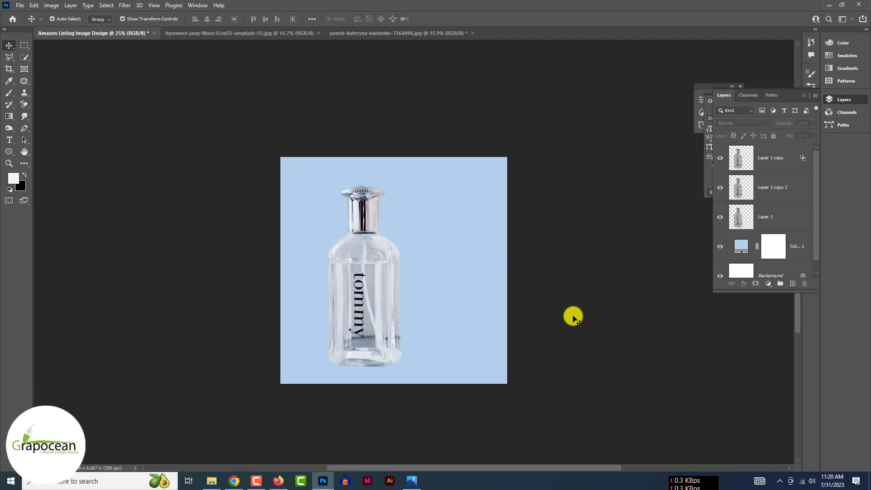
pyautogui.scroll(1, 376, 241)
pyautogui.click(529, 265)
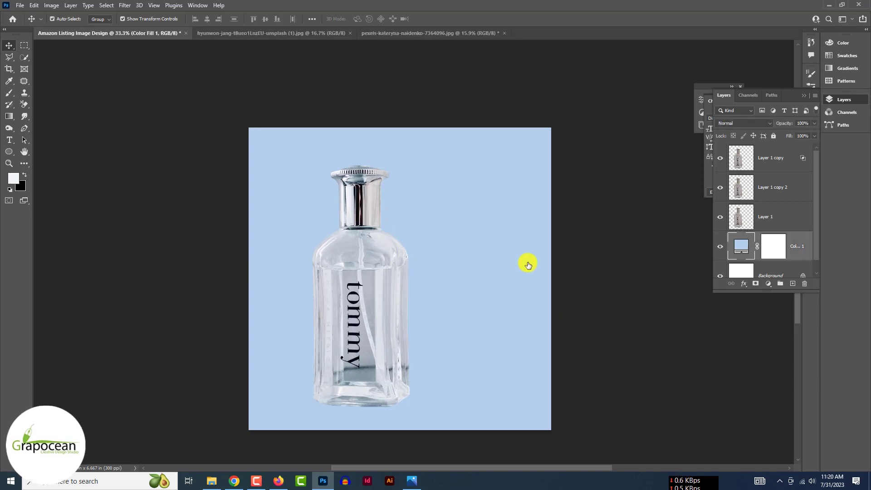
# - Apply gradients to the blue fill layer's mask so the background fades to white toward the upper-right of the canvas
pyautogui.press('g')
pyautogui.moveTo(146, 145); pyautogui.dragTo(413, 374)
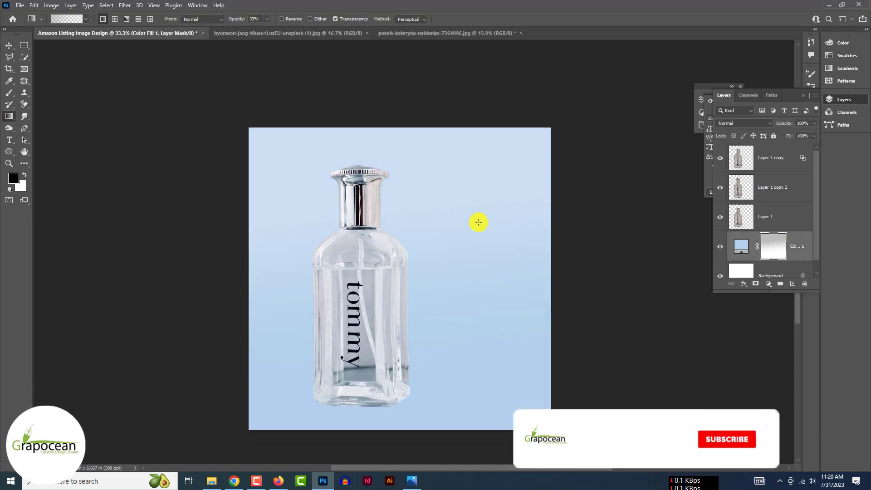
pyautogui.moveTo(477, 220); pyautogui.dragTo(395, 316)
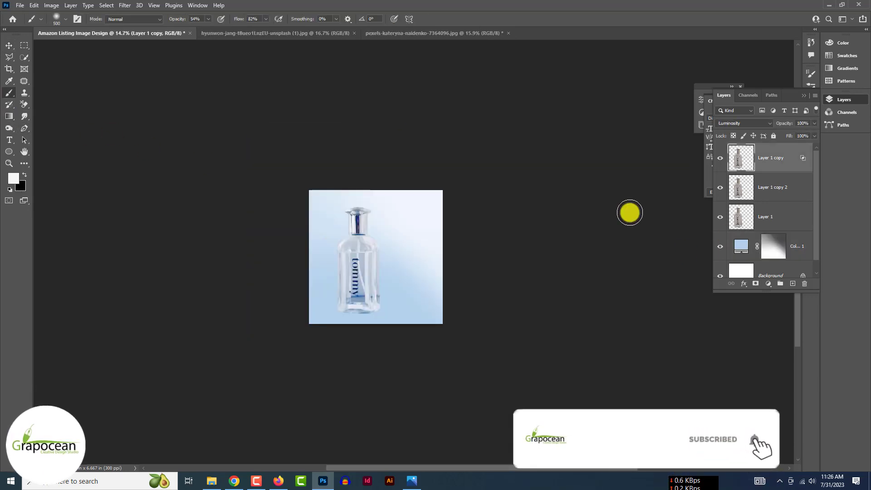
# - Stamp the three bottle layers into a new merged layer above them
pyautogui.scroll(3, 368, 253)
pyautogui.scroll(1, 371, 257)
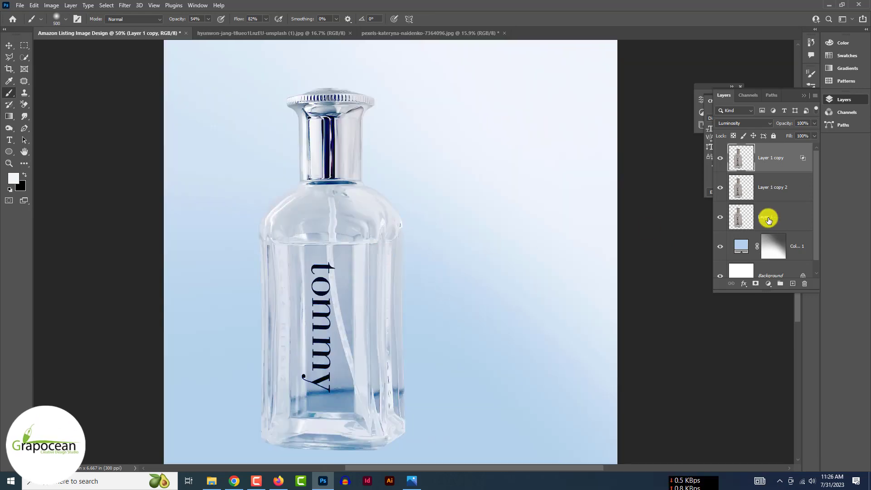
pyautogui.keyDown('ctrl'); pyautogui.click(783, 156); pyautogui.keyUp('ctrl')
pyautogui.hotkey('ctrl', 'alt', 'e')
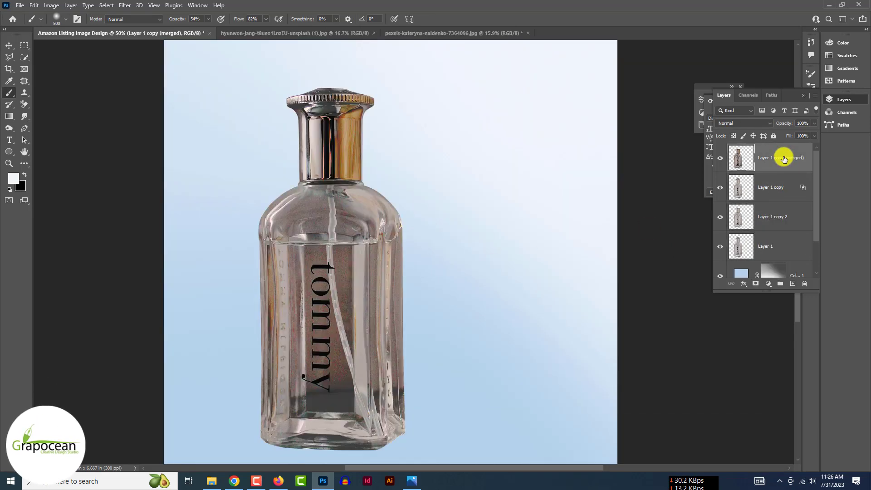
# - Set the merged bottle layer's blend mode to Luminosity
pyautogui.hotkey('ctrl', '-')
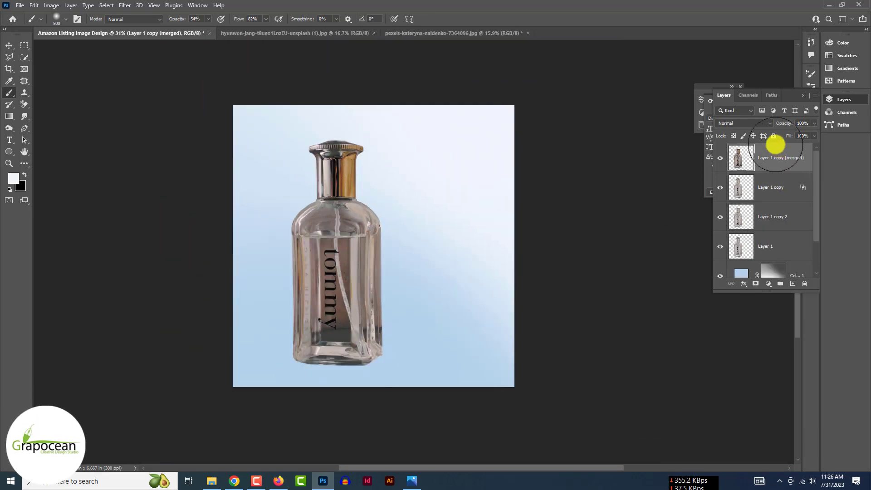
pyautogui.click(762, 123)
pyautogui.press('Down')
pyautogui.press('Up')
pyautogui.click(744, 342)
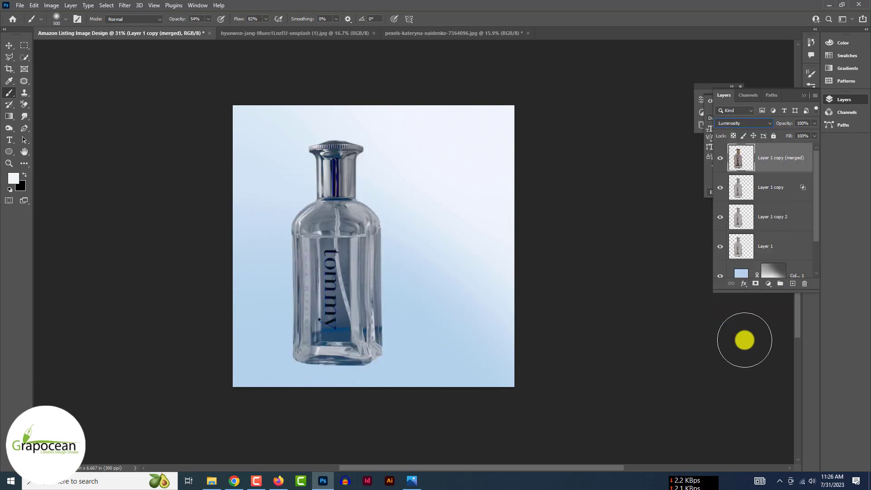
# - Move the merged layer directly beneath Layer 1 and shift it horizontally to X 843.50 px as a shadow
pyautogui.moveTo(772, 157); pyautogui.dragTo(758, 262)
pyautogui.hotkey('ctrl', 't')
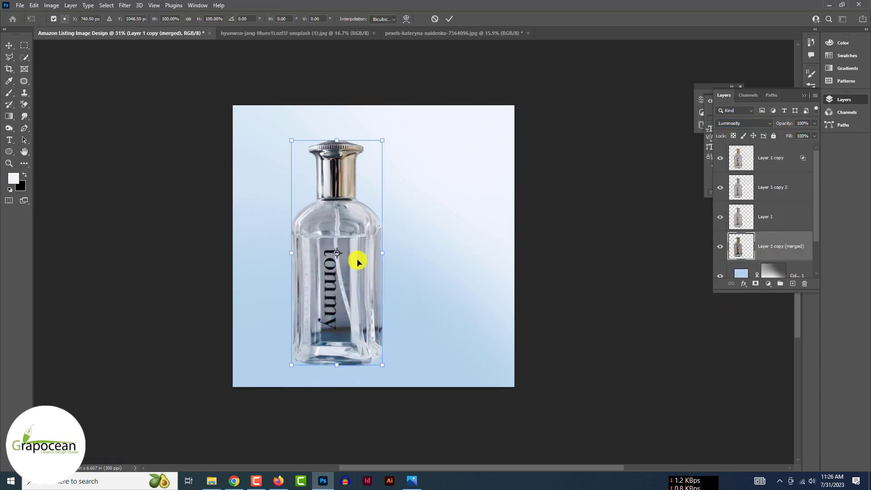
pyautogui.moveTo(376, 238); pyautogui.dragTo(372, 263)
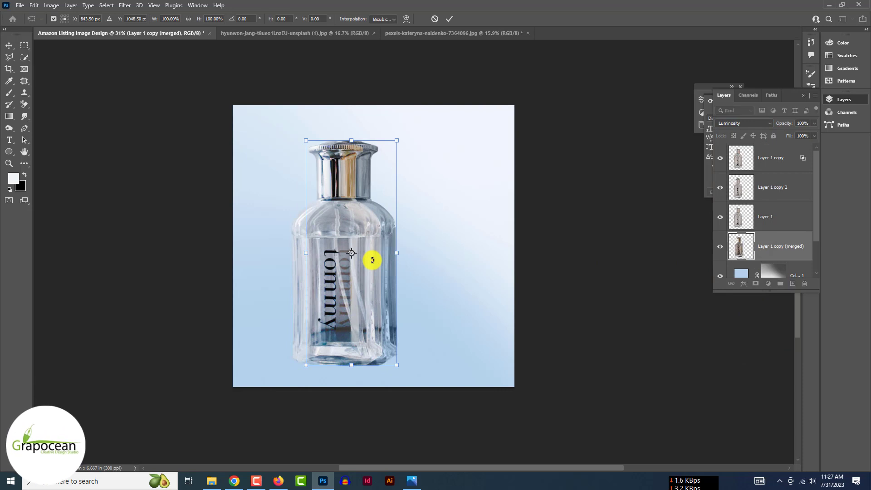
# - Apply a Gaussian Blur with a 23.5 pixel radius to the offset shadow layer
pyautogui.click(123, 6)
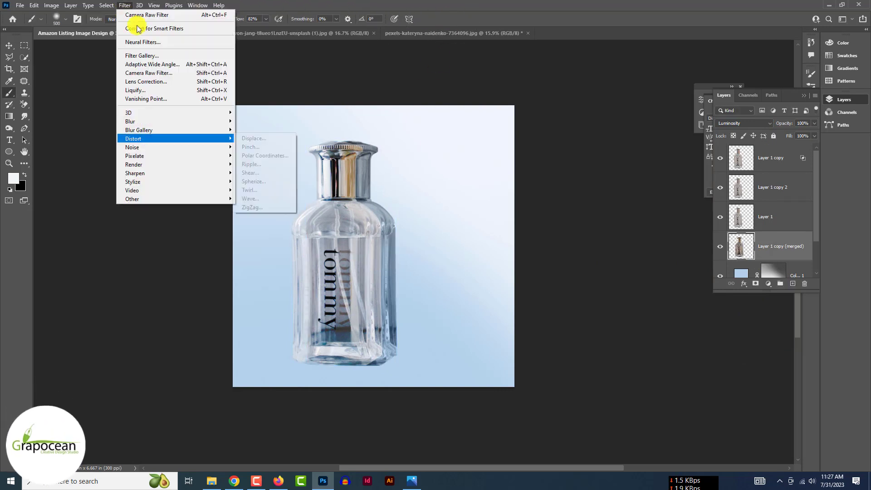
pyautogui.moveTo(136, 117)
pyautogui.click(259, 152)
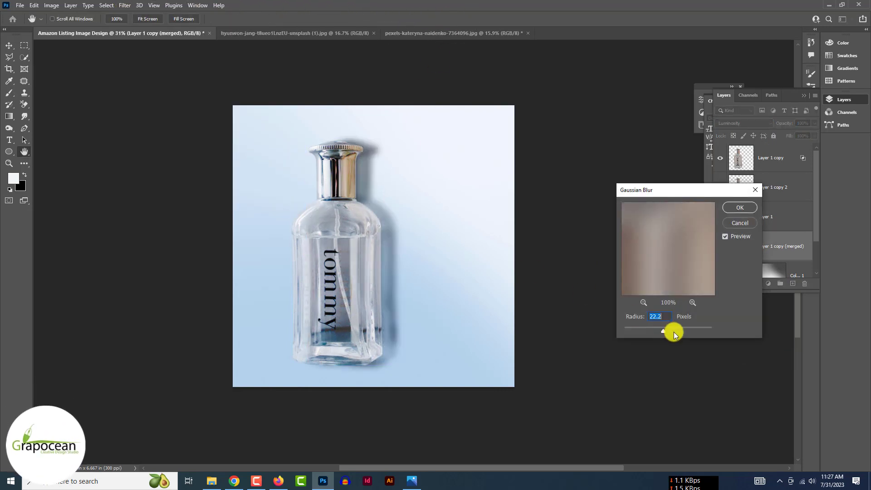
pyautogui.moveTo(675, 335); pyautogui.dragTo(662, 331)
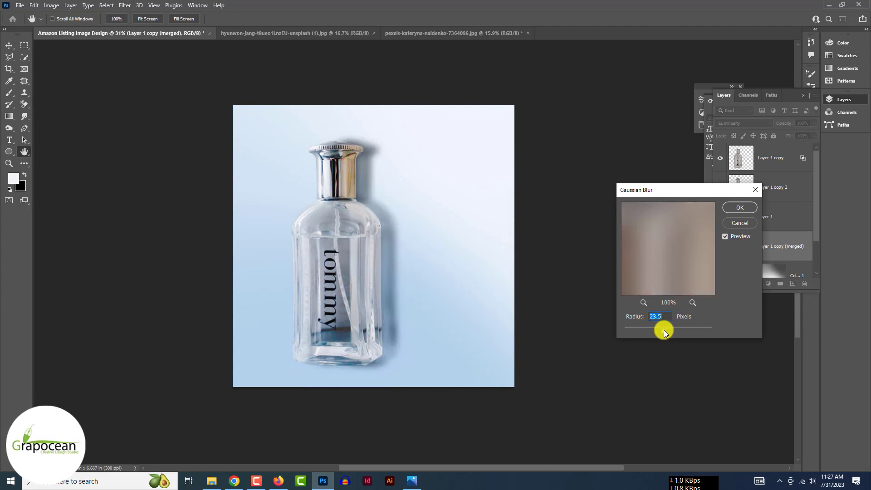
pyautogui.click(747, 210)
# - Reduce the blurred shadow layer's opacity and take up the Brush tool for masking it
pyautogui.click(815, 123)
pyautogui.moveTo(816, 134); pyautogui.dragTo(785, 134)
pyautogui.scroll(-3, 473, 282)
pyautogui.press('b')
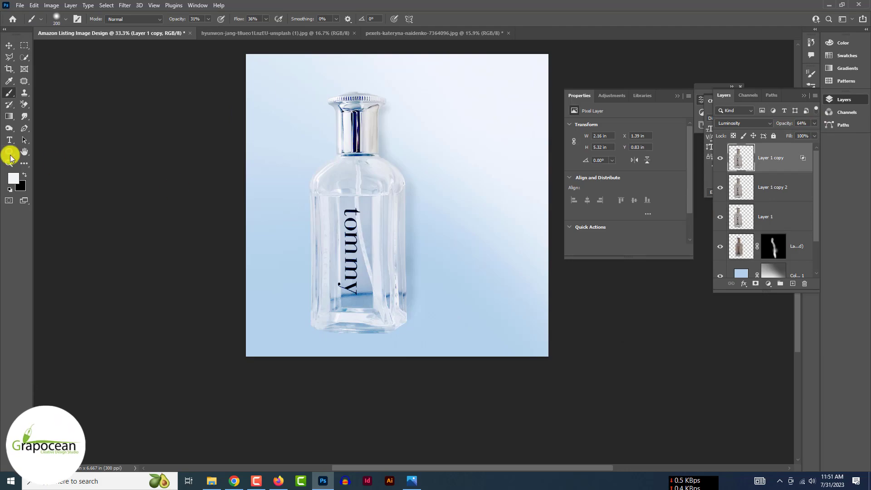
# - Draw a white 687 px circle without a stroke beside the bottle's neck
pyautogui.click(10, 155)
pyautogui.moveTo(395, 117); pyautogui.dragTo(498, 222)
pyautogui.click(97, 19)
pyautogui.click(35, 59)
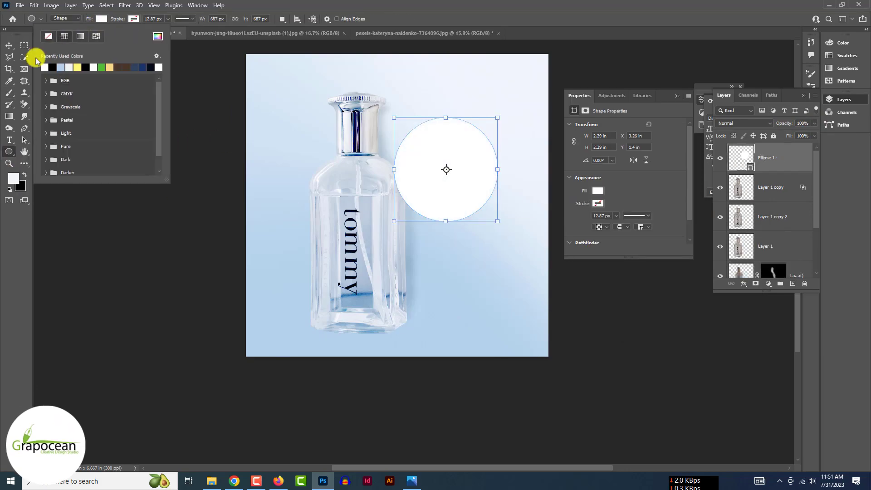
# - Apply a Smooth Inner Bevel to the circle with depth 115%, direction Up, size 27 px and soften 7 px, and reduce its fill to 0%
pyautogui.doubleClick(790, 158)
pyautogui.click(543, 213)
pyautogui.click(676, 235)
pyautogui.moveTo(683, 226); pyautogui.dragTo(683, 244)
pyautogui.moveTo(675, 254); pyautogui.dragTo(692, 254)
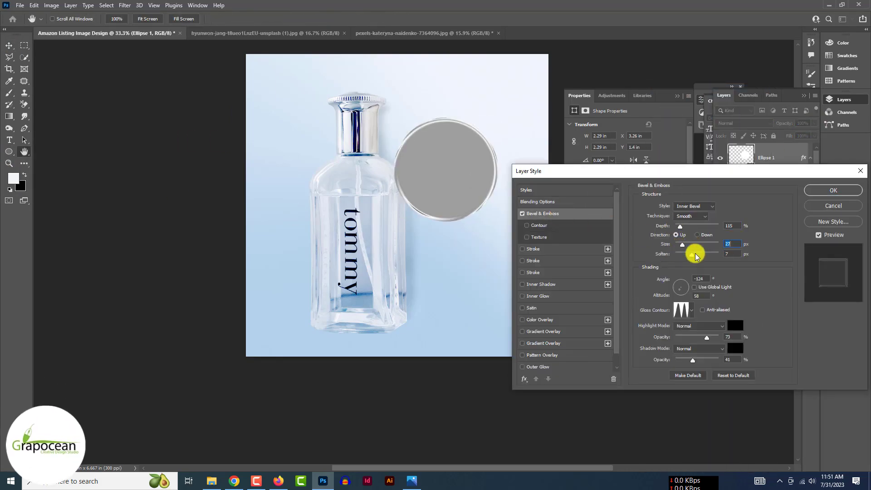
pyautogui.click(834, 190)
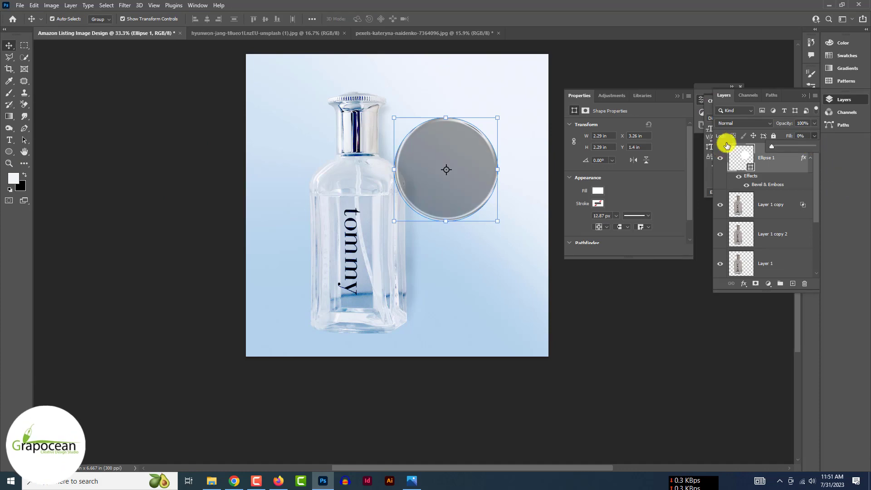
# - Try converting the circle to a smart object and giving it another blend mode such as Color Burn
pyautogui.rightClick(789, 159)
pyautogui.click(702, 213)
pyautogui.click(745, 124)
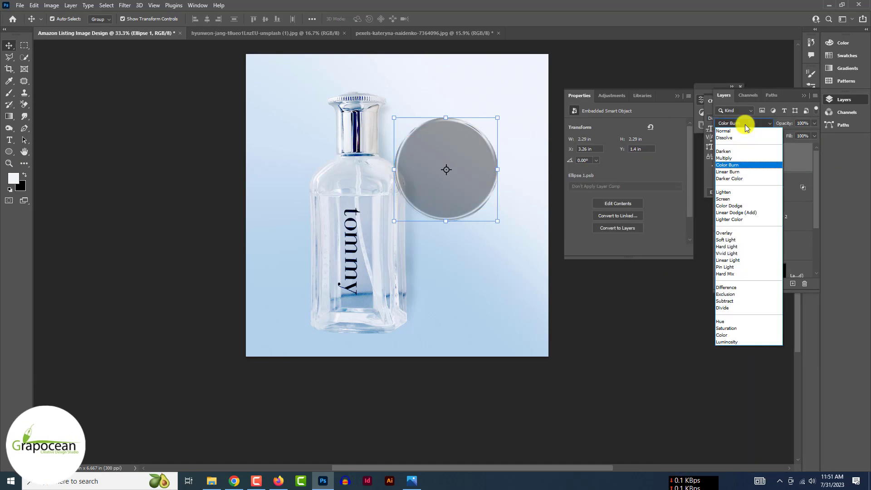
pyautogui.click(662, 248)
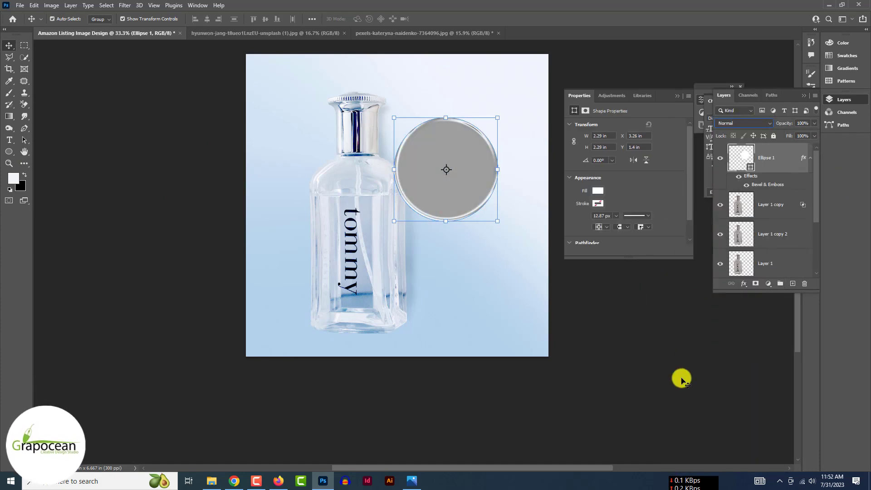
# - Rework the circle's Inner Bevel with a chisel technique, direction Down, angle -73° and altitude 74°
pyautogui.click(691, 312)
pyautogui.click(683, 292)
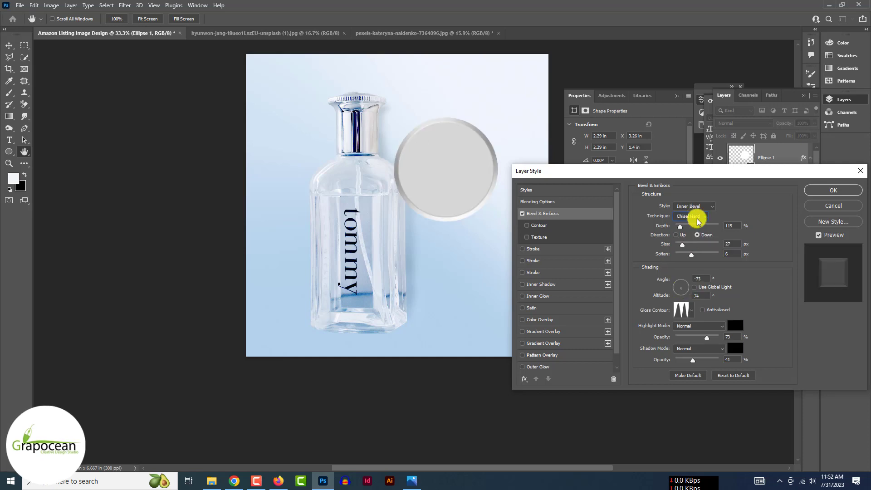
pyautogui.click(690, 226)
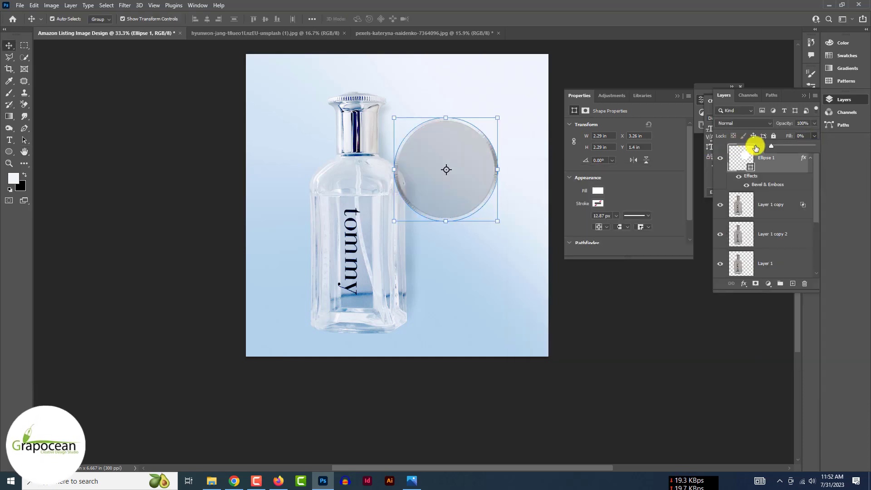
# - Convert the bevelled circle to a smart object and add a layer mask to it
pyautogui.click(756, 283)
pyautogui.press('b')
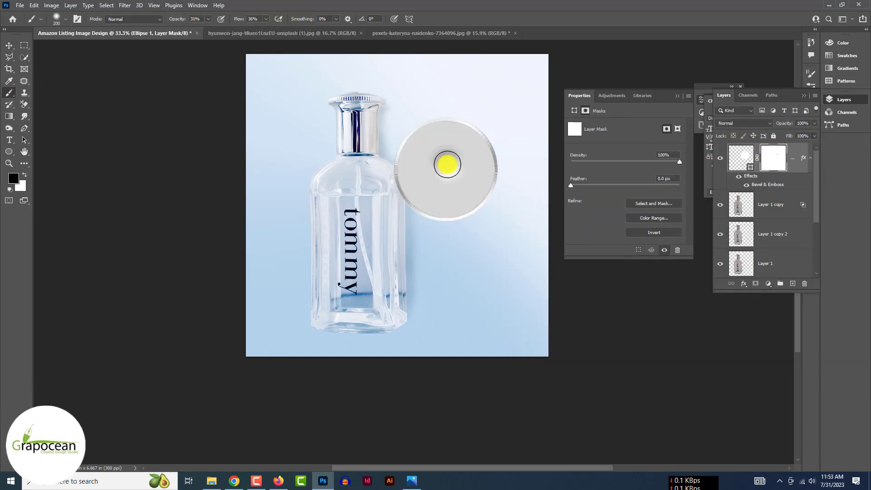
pyautogui.rightClick(788, 159)
pyautogui.click(754, 214)
pyautogui.click(755, 284)
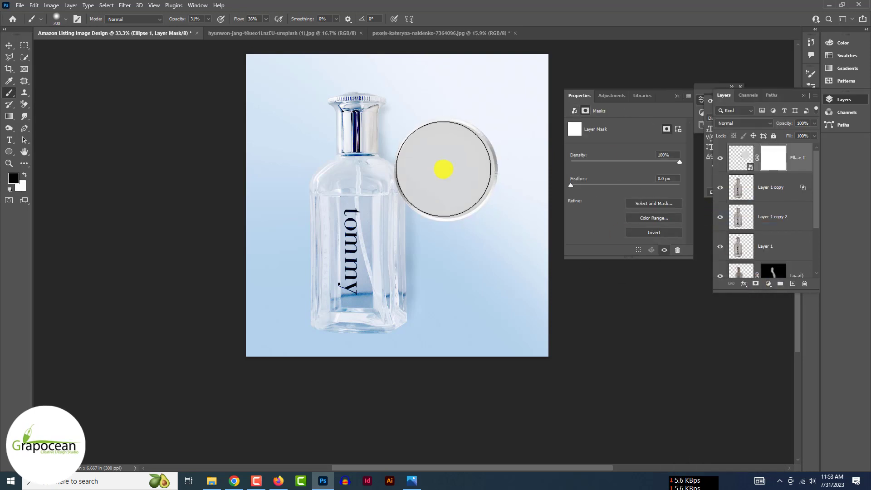
# - Mask out the circle's centre with a black brush at 100% opacity and flow, leaving only the outer ring
pyautogui.moveTo(239, 19); pyautogui.dragTo(256, 20)
pyautogui.moveTo(444, 172); pyautogui.dragTo(446, 261)
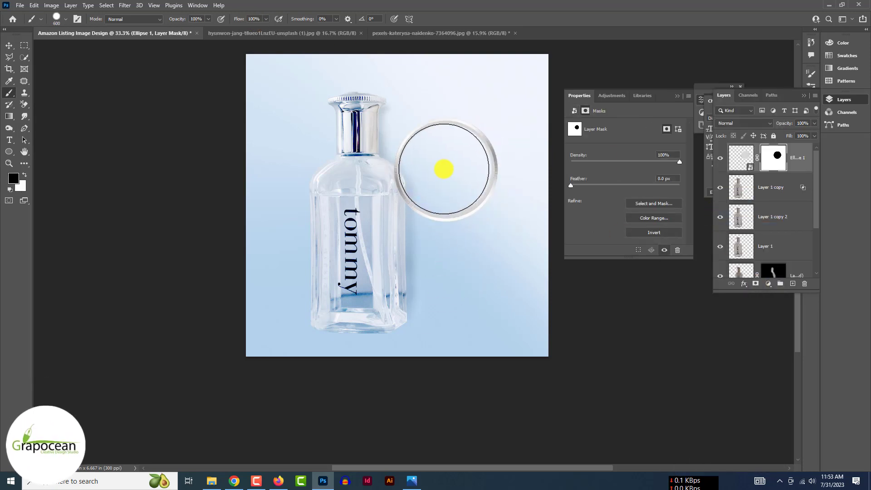
pyautogui.scroll(4, 445, 170)
pyautogui.click(496, 149)
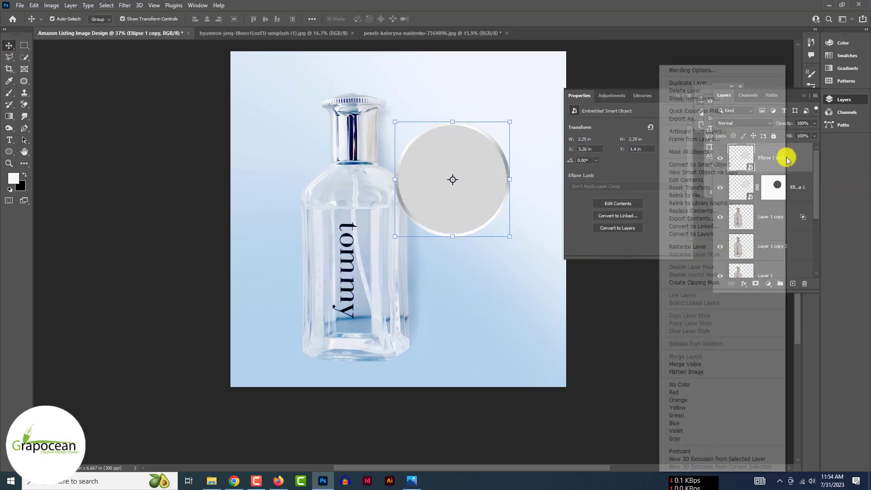
# - Give Ellipse 1 copy a Smooth downward Inner Bevel with size 250 px, soften 1 px and a V-shaped gloss contour, and add a black layer mask
pyautogui.click(726, 69)
pyautogui.click(542, 214)
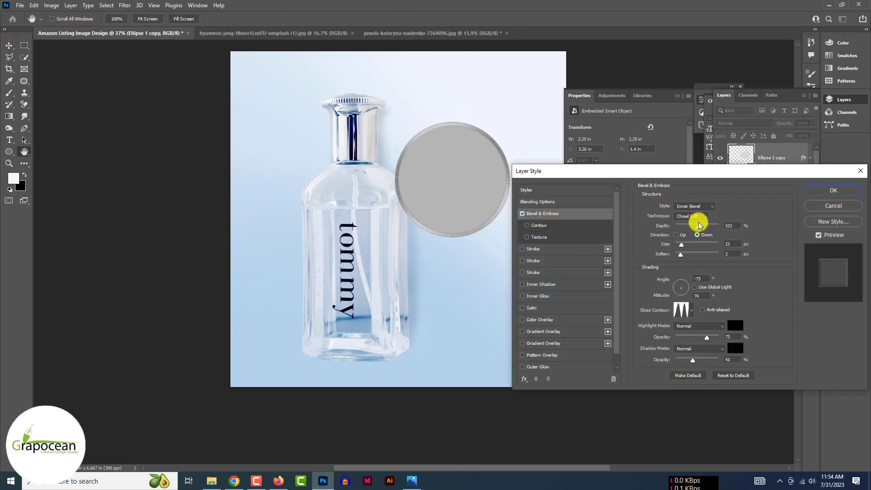
pyautogui.click(692, 310)
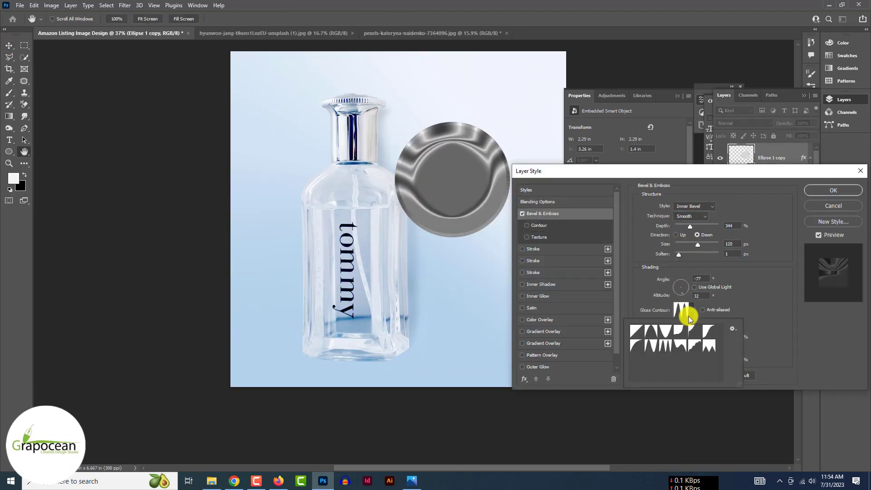
pyautogui.click(665, 331)
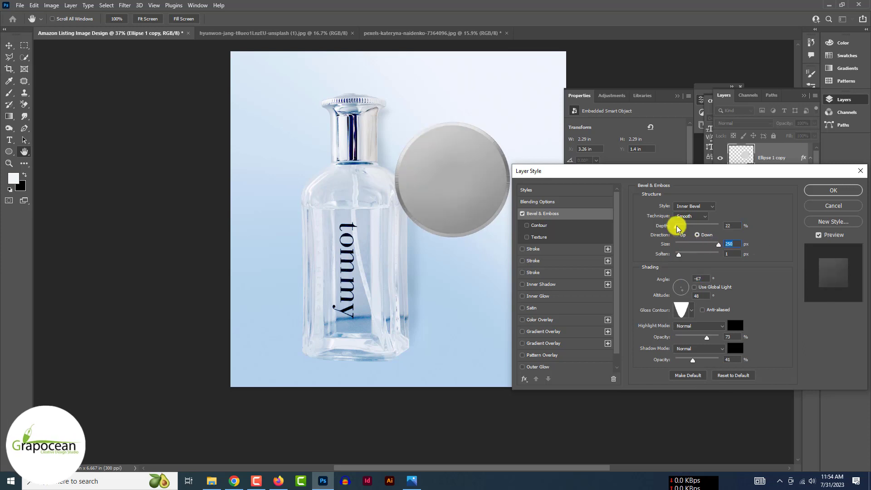
pyautogui.moveTo(683, 291); pyautogui.dragTo(681, 294)
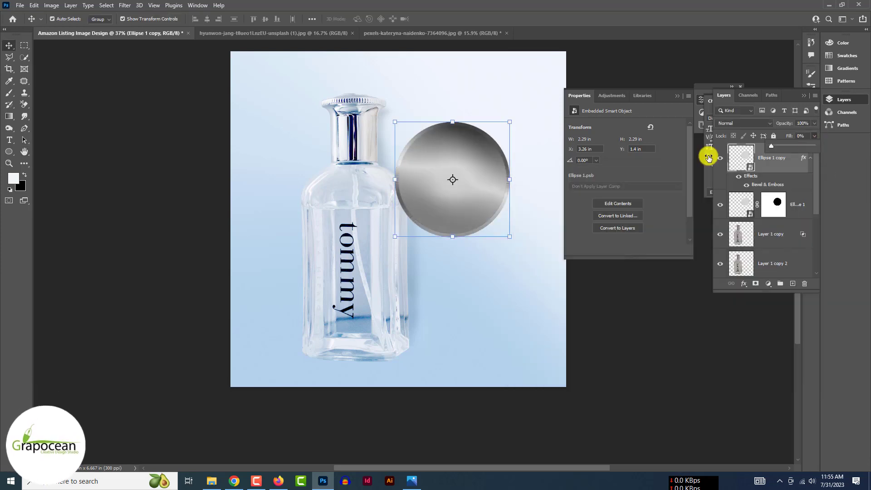
pyautogui.keyDown('alt'); pyautogui.click(756, 284); pyautogui.keyUp('alt')
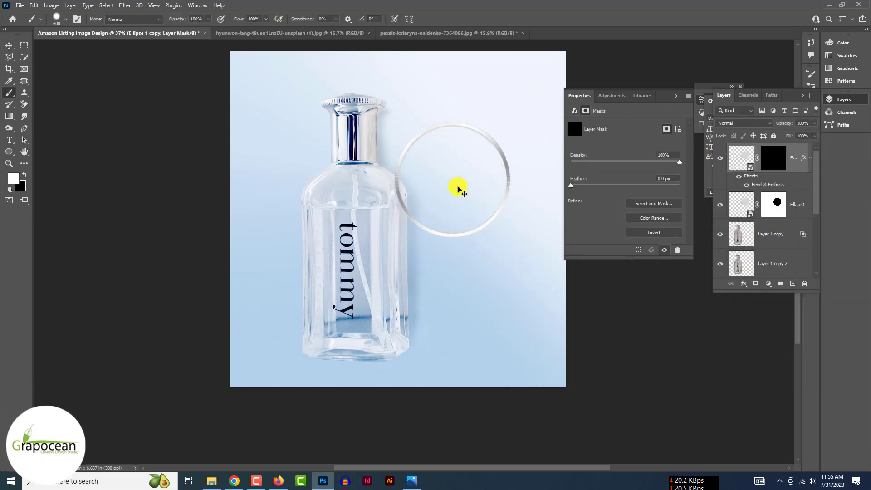
# - Try Lighten, Linear Dodge (Add) and other blend modes on the masked Ellipse 1 copy
pyautogui.click(738, 124)
pyautogui.press('Down')
pyautogui.press('Down')
pyautogui.press('Down')
pyautogui.press('Down')
pyautogui.press('Down')
pyautogui.press('Down')
pyautogui.press('Down')
pyautogui.press('Down')
pyautogui.press('Down')
pyautogui.press('Down')
pyautogui.press('Down')
pyautogui.press('Down')
pyautogui.press('Down')
pyautogui.press('Up')
pyautogui.press('Up')
pyautogui.press('Up')
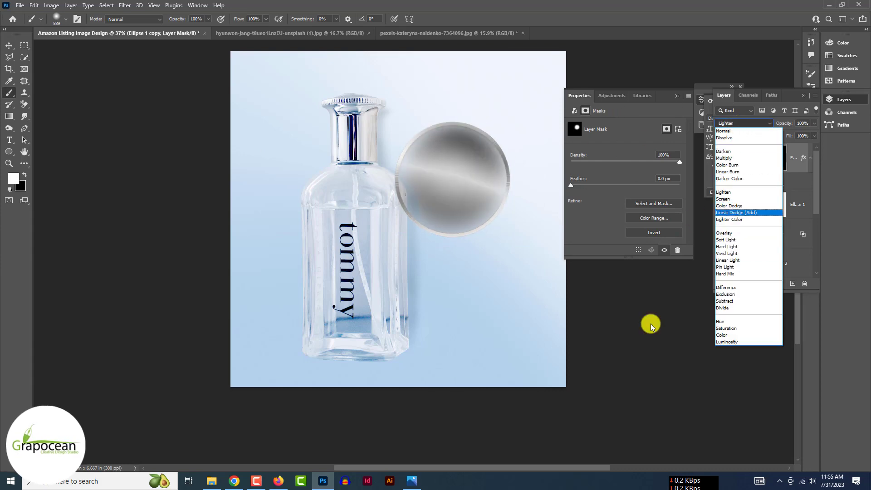
pyautogui.click(651, 324)
# - Adjust the blending options of Ellipse 1 copy and set it to Screen mode at 38% opacity
pyautogui.rightClick(800, 158)
pyautogui.click(726, 70)
pyautogui.click(721, 280)
pyautogui.click(833, 191)
pyautogui.click(745, 124)
pyautogui.click(767, 198)
pyautogui.click(815, 124)
pyautogui.moveTo(816, 136); pyautogui.dragTo(788, 137)
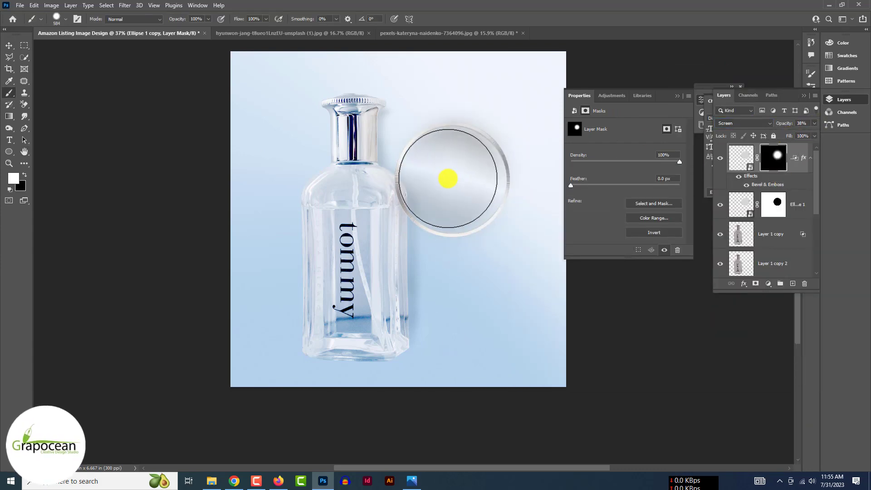
# - Refine the Ellipse 1 copy mask with a hard round brush so the glass disc fills the ring, and check its edges
pyautogui.scroll(-3, 475, 152)
pyautogui.scroll(4, 475, 91)
pyautogui.press('x')
pyautogui.scroll(-2, 430, 103)
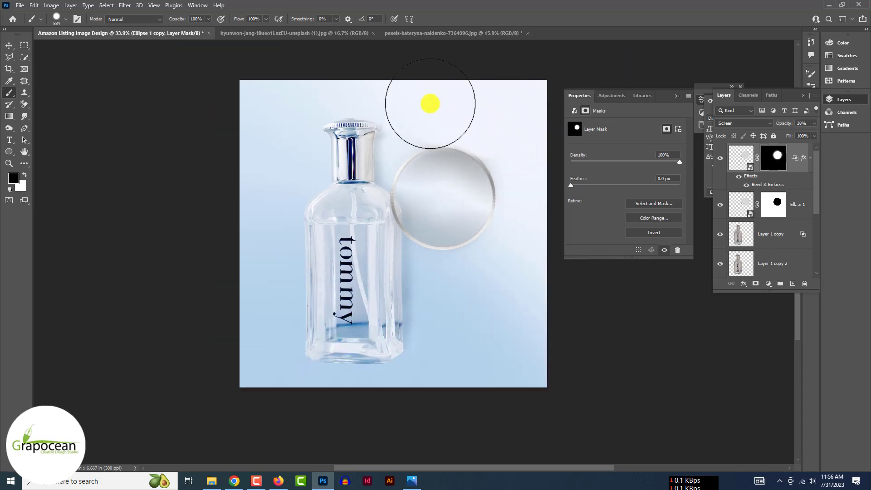
pyautogui.scroll(2, 500, 230)
pyautogui.scroll(-2, 508, 152)
pyautogui.scroll(2, 508, 152)
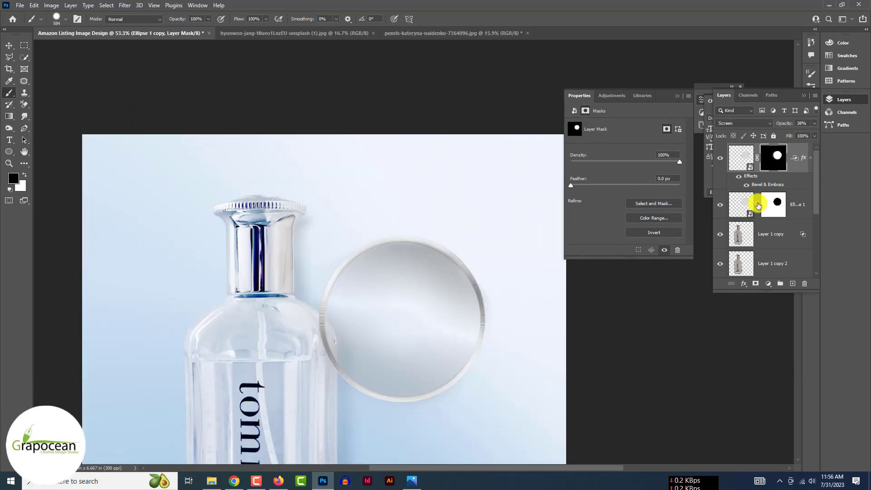
# - Duplicate the Ellipse 1 ring layer and set the duplicate to the Vivid Light blend mode
pyautogui.click(755, 201)
pyautogui.click(744, 123)
pyautogui.click(796, 151)
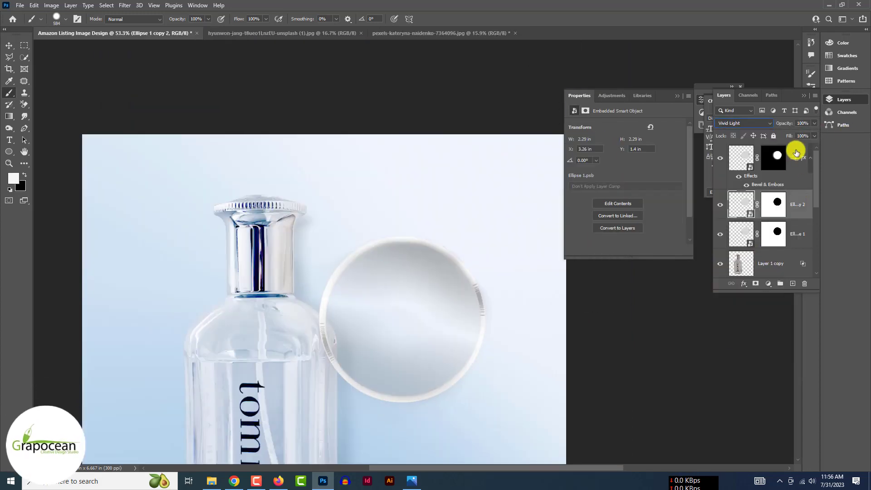
# - Set the glass disc layer Ellipse 1 copy to the Divide blend mode and compare the image with it hidden and shown
pyautogui.click(795, 154)
pyautogui.click(742, 123)
pyautogui.click(742, 308)
pyautogui.click(721, 158)
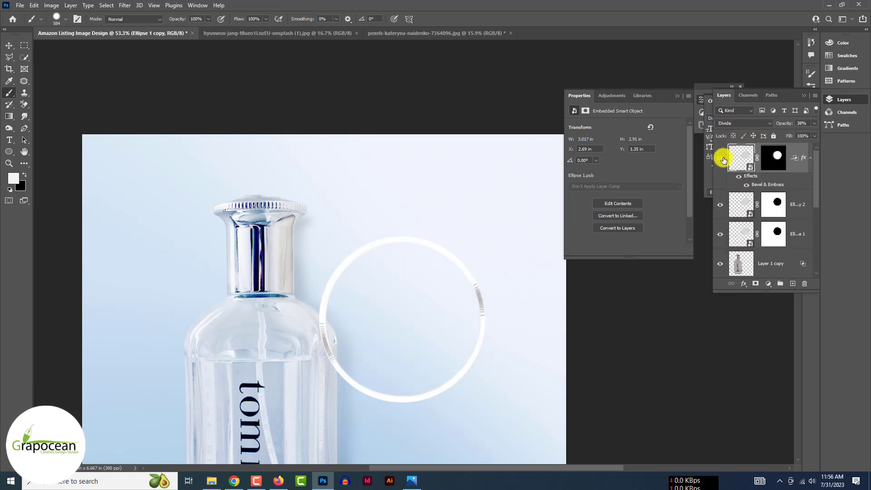
pyautogui.click(721, 158)
# - Duplicate the glass disc layer, change the duplicate's blend mode, and place it beneath the Vivid Light ring layer
pyautogui.hotkey('ctrl', 'j')
pyautogui.click(735, 122)
pyautogui.click(739, 309)
pyautogui.moveTo(741, 159); pyautogui.dragTo(744, 265)
# - Try to mask the top glass disc layer Ellipse 1 copy from the ring's circular outline, and undo the mask
pyautogui.click(735, 161)
pyautogui.keyDown('ctrl'); pyautogui.click(751, 202); pyautogui.keyUp('ctrl')
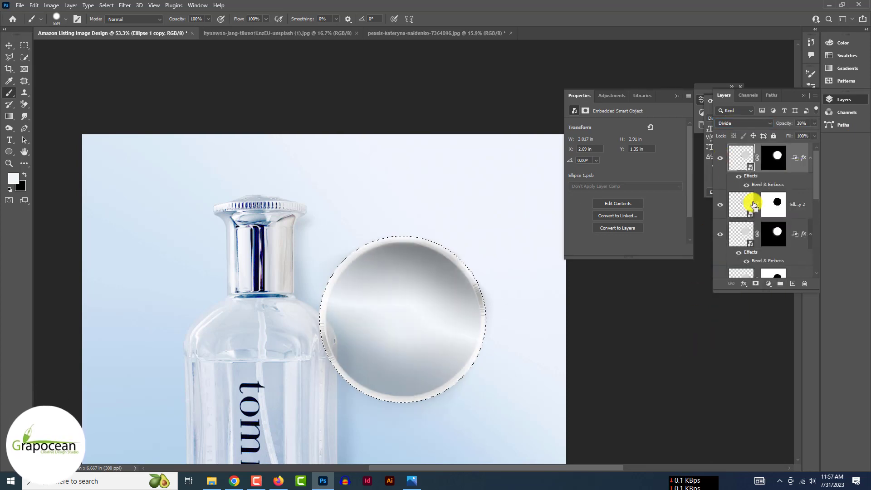
pyautogui.keyDown('alt'); pyautogui.click(755, 284); pyautogui.keyUp('alt')
pyautogui.hotkey('ctrl', 'z')
pyautogui.click(24, 45)
# - Compare blend modes on the ring duplicate Ellipse 1 copy 2 and set it to Vivid Light
pyautogui.scroll(-2, 436, 222)
pyautogui.press('v')
pyautogui.click(436, 222)
pyautogui.click(744, 123)
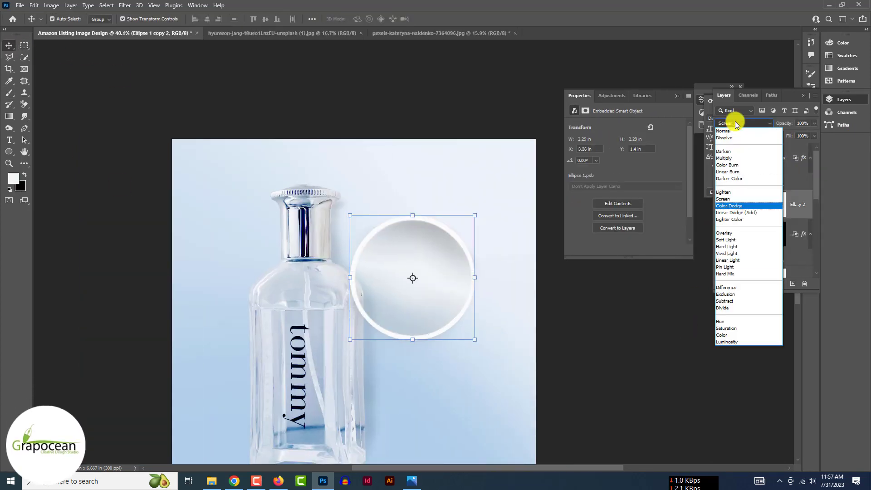
pyautogui.click(749, 260)
# - Paint white patches around the ring on the black mask of Ellipse 1 copy 2 to reveal only parts of it
pyautogui.press('b')
pyautogui.scroll(2, 479, 276)
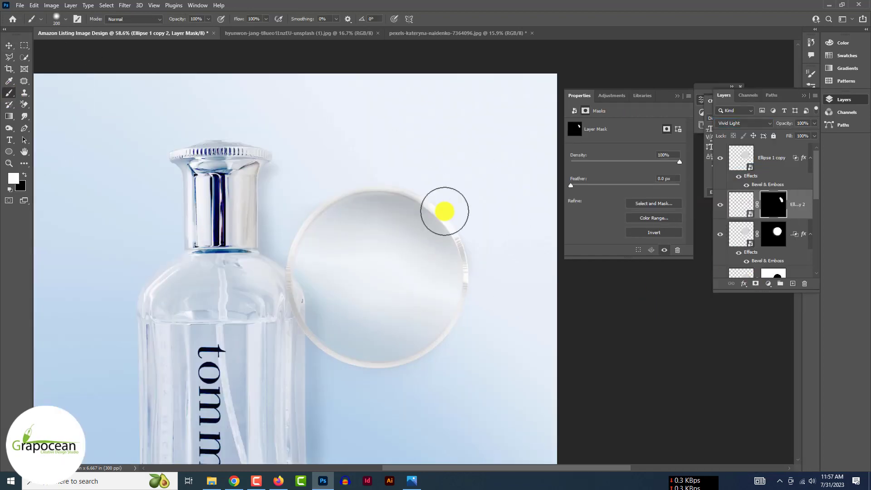
pyautogui.moveTo(445, 211); pyautogui.dragTo(366, 365)
# - Set the lower glass disc layer Ellipse 1 copy 3 to the Divide blend mode
pyautogui.scroll(-2, 366, 366)
pyautogui.click(741, 234)
pyautogui.click(744, 123)
pyautogui.click(733, 313)
pyautogui.click(9, 45)
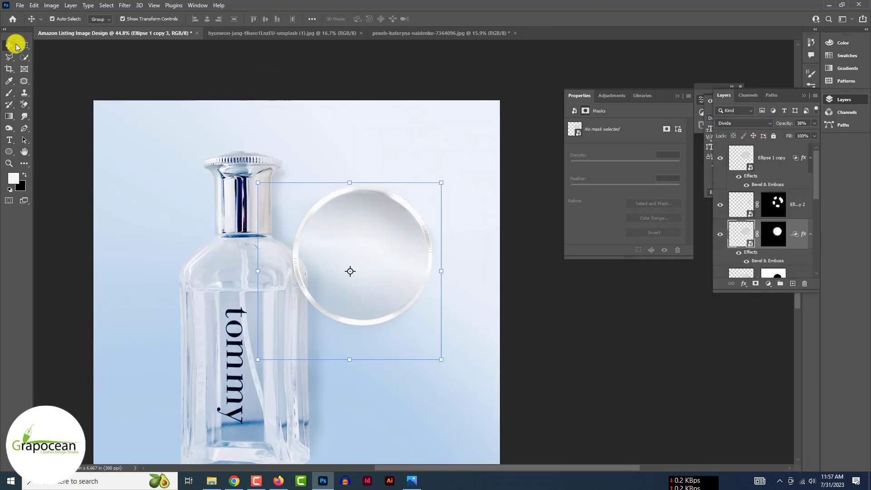
pyautogui.click(363, 254)
pyautogui.scroll(-2, 586, 369)
pyautogui.scroll(3, 585, 370)
# - Check the visibility and Bevel & Emboss settings of the top glass disc Ellipse 1 copy, and delete that layer
pyautogui.click(718, 161)
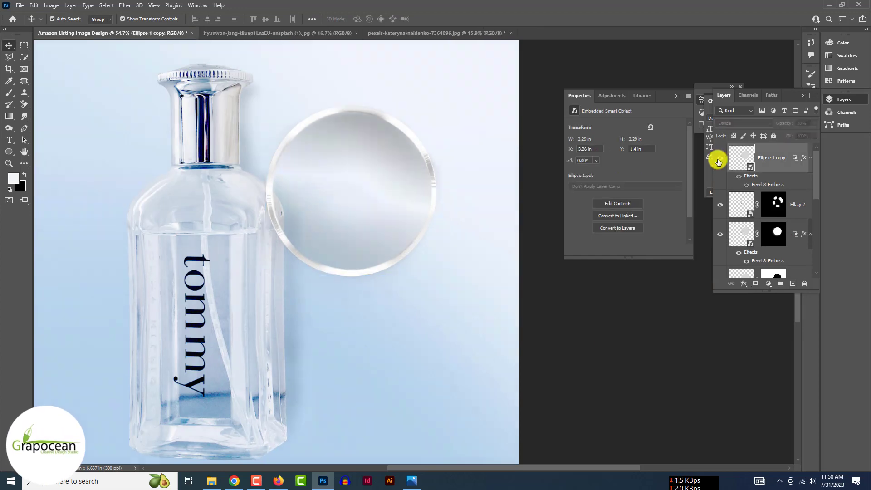
pyautogui.doubleClick(767, 184)
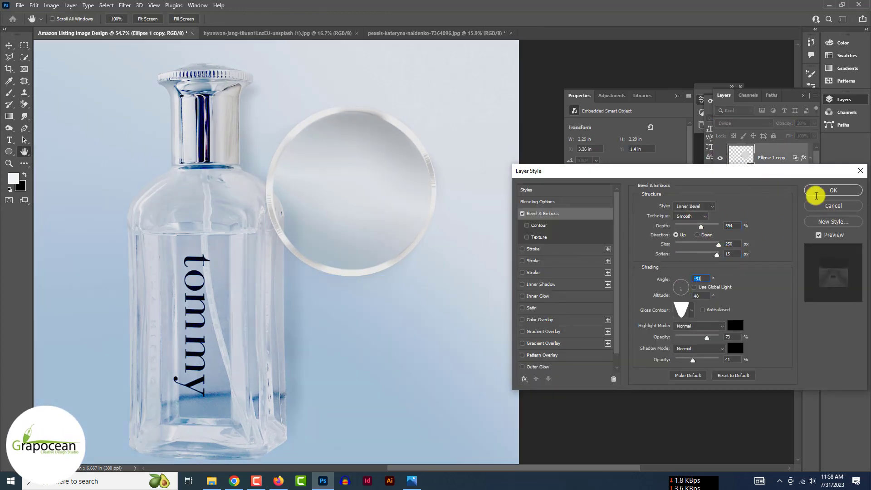
pyautogui.click(816, 194)
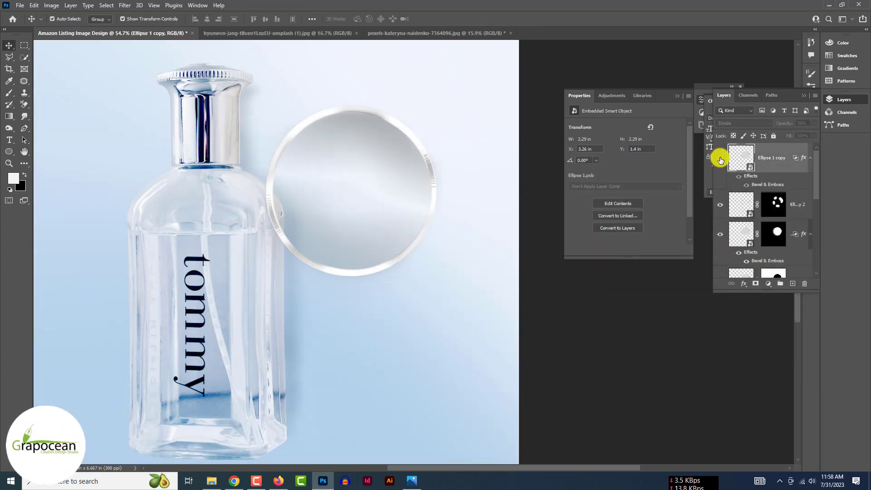
pyautogui.press('Delete')
pyautogui.scroll(-2, 572, 335)
pyautogui.click(745, 123)
pyautogui.press('Escape')
# - Try an inverted circular mask on the glass disc Ellipse 1 copy 3 and check its Bevel & Emboss effect
pyautogui.keyDown('ctrl'); pyautogui.click(777, 195); pyautogui.keyUp('ctrl')
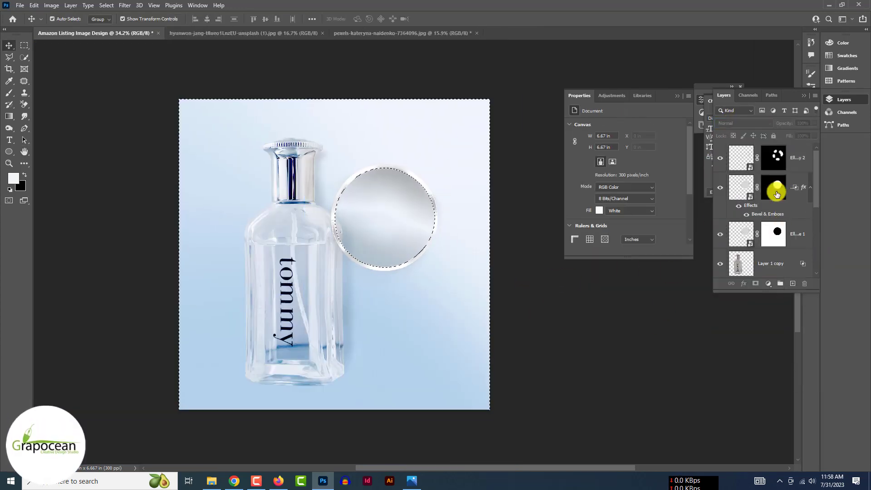
pyautogui.click(756, 283)
pyautogui.click(721, 159)
pyautogui.press('b')
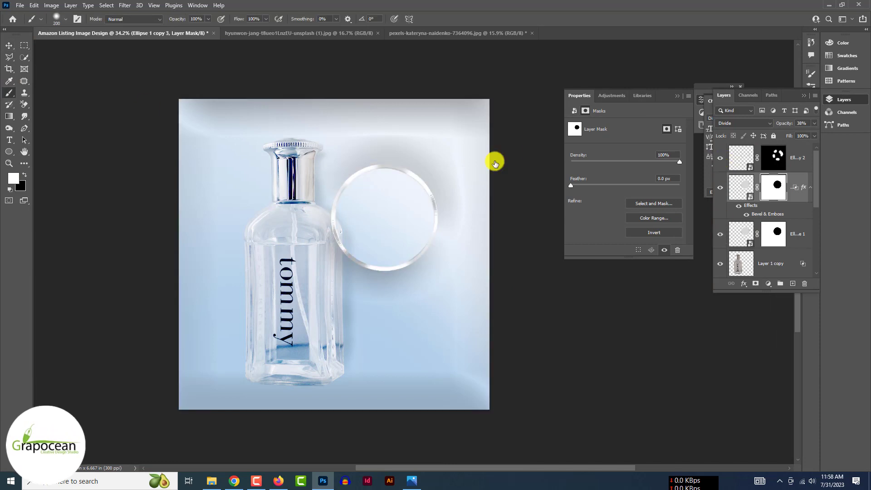
pyautogui.doubleClick(768, 214)
pyautogui.press('Escape')
pyautogui.press('Escape')
pyautogui.press('v')
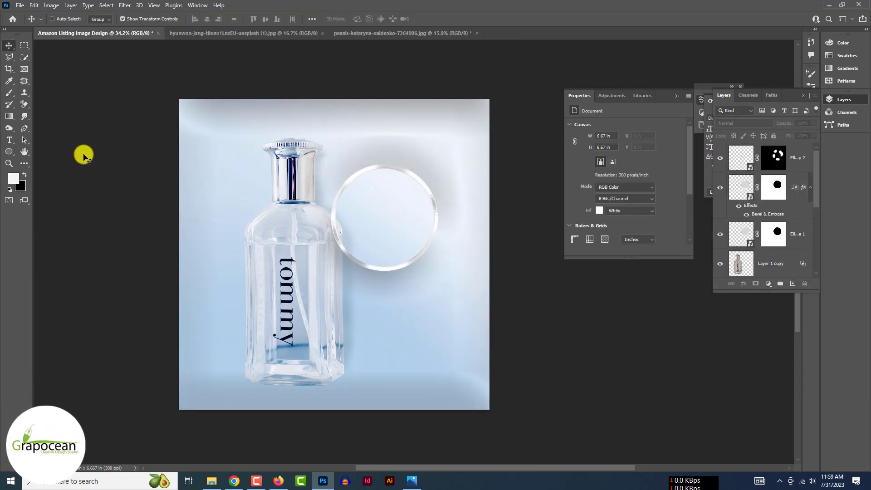
# - Lower the opacity of the glass disc Ellipse 1 copy 3 to 21% and duplicate the layer
pyautogui.click(411, 195)
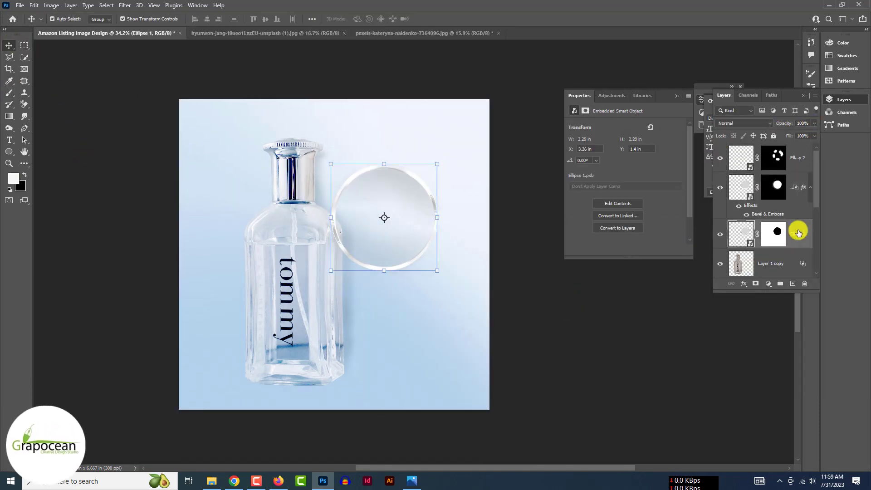
pyautogui.click(740, 188)
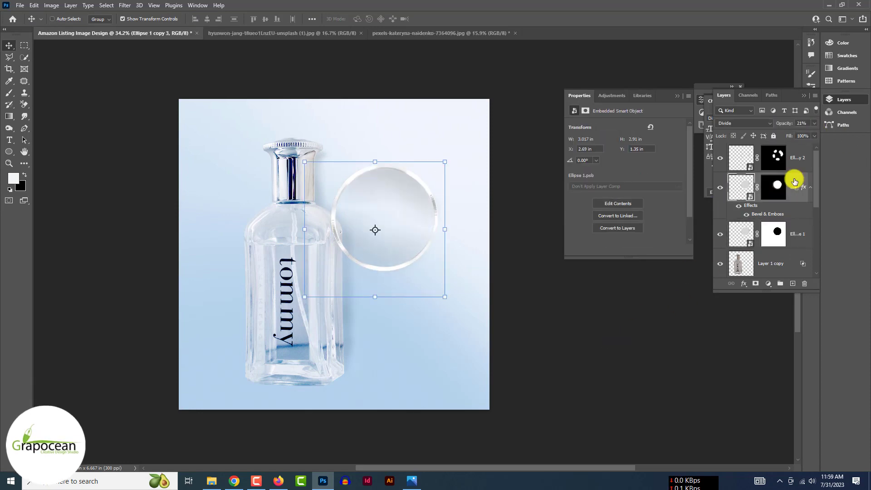
pyautogui.click(744, 123)
pyautogui.click(758, 266)
pyautogui.keyDown('ctrl'); pyautogui.click(607, 309); pyautogui.keyUp('ctrl')
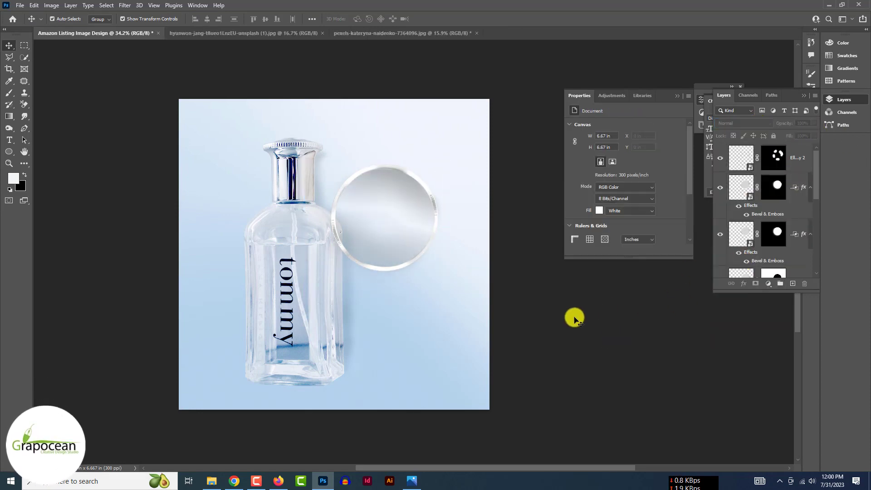
pyautogui.scroll(8, 398, 179)
pyautogui.moveTo(438, 146); pyautogui.dragTo(556, 276)
pyautogui.hotkey('ctrl', 'z')
pyautogui.scroll(-7, 447, 230)
# - Try other blend modes on the glass disc Ellipse 1 copy 3, including Linear Dodge (Add)
pyautogui.click(444, 231)
pyautogui.click(742, 123)
pyautogui.press('Down')
pyautogui.press('Down')
pyautogui.press('Down')
pyautogui.press('Down')
pyautogui.press('Down')
pyautogui.press('Down')
pyautogui.press('Down')
pyautogui.press('Down')
pyautogui.press('Down')
pyautogui.press('Down')
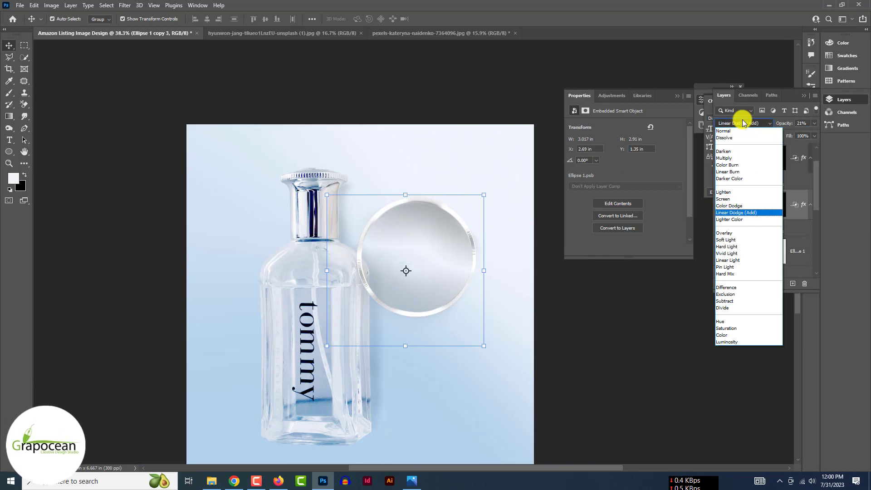
pyautogui.press('Escape')
# - Try a Shadows/Highlights adjustment on the glass disc Ellipse 1 copy 3, and cancel it
pyautogui.click(745, 203)
pyautogui.click(52, 5)
pyautogui.moveTo(68, 28)
pyautogui.click(191, 184)
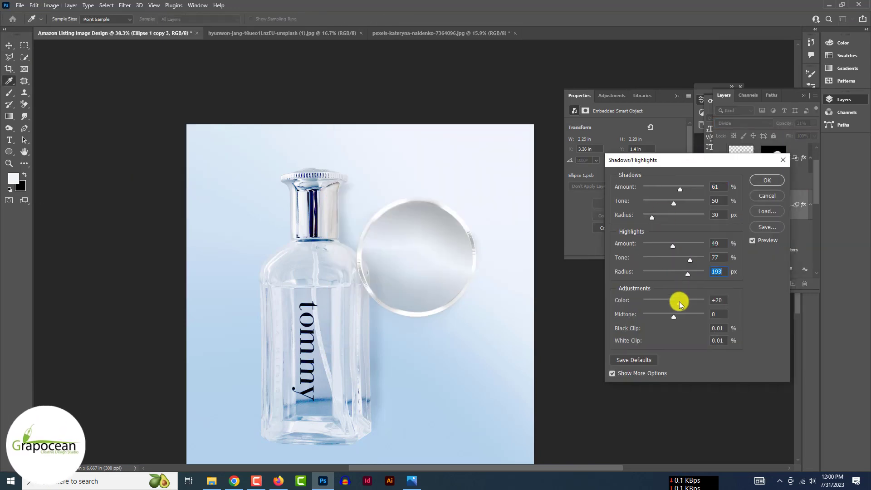
pyautogui.click(613, 373)
pyautogui.click(612, 241)
pyautogui.click(767, 196)
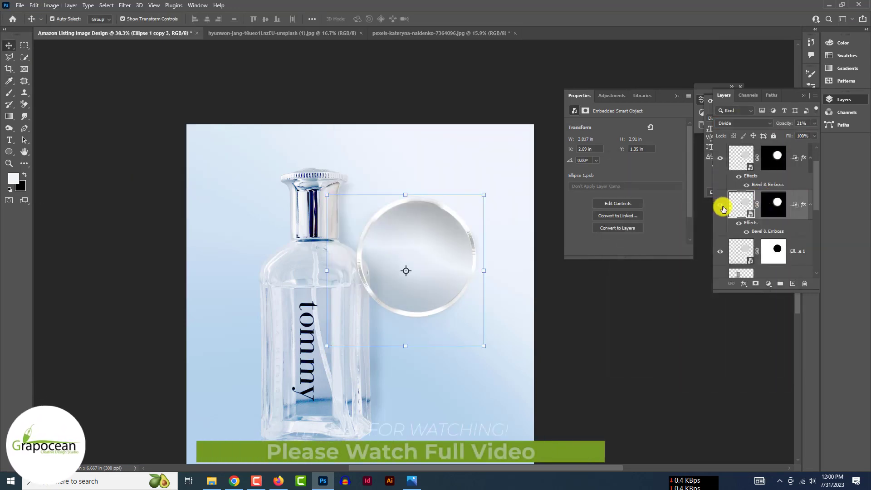
# - Raise the opacity of the glass disc Ellipse 1 copy 3 to 100% and compare the image with it hidden and shown
pyautogui.click(815, 124)
pyautogui.moveTo(780, 135); pyautogui.dragTo(813, 132)
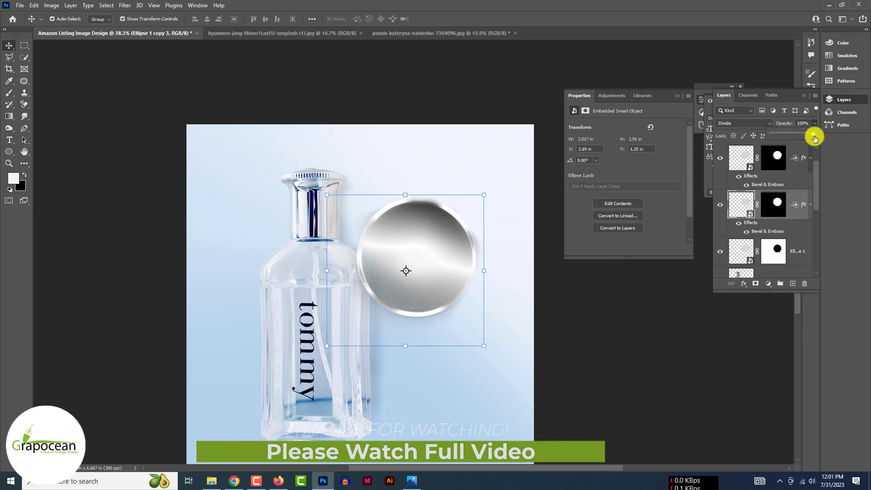
pyautogui.click(720, 205)
pyautogui.click(722, 205)
# - Convert the glass disc Ellipse 1 copy 3 into a smart object and change its blend mode for a lighter look
pyautogui.click(744, 123)
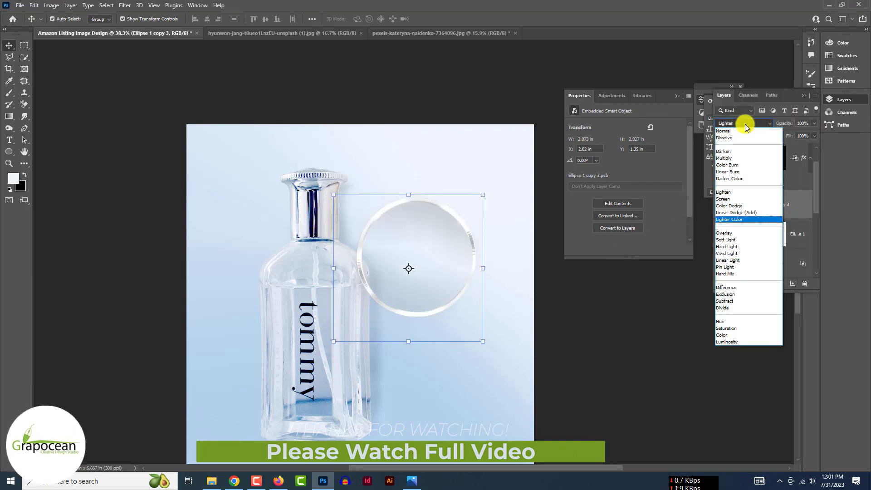
pyautogui.click(726, 288)
pyautogui.click(585, 347)
pyautogui.scroll(-3, 498, 318)
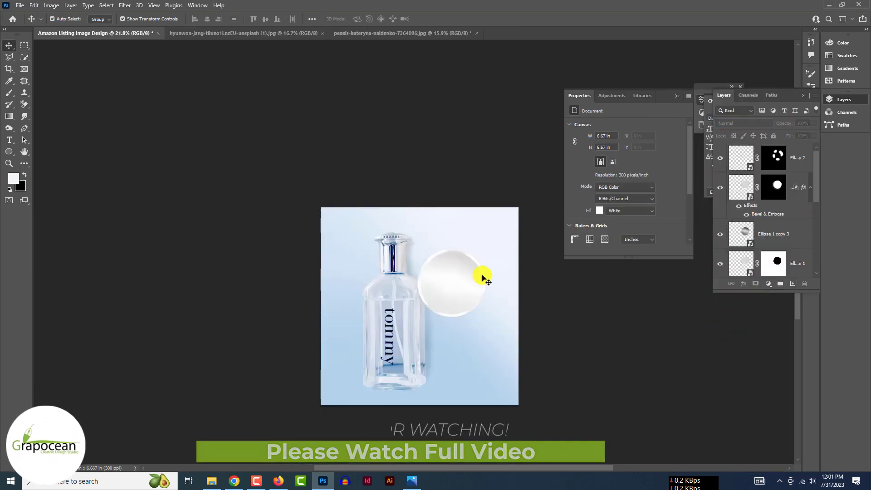
# - Move the bottle layers above the disc layers and set the glass disc Ellipse 1 copy 4 to Linear Light at 21% opacity
pyautogui.click(484, 278)
pyautogui.click(781, 234)
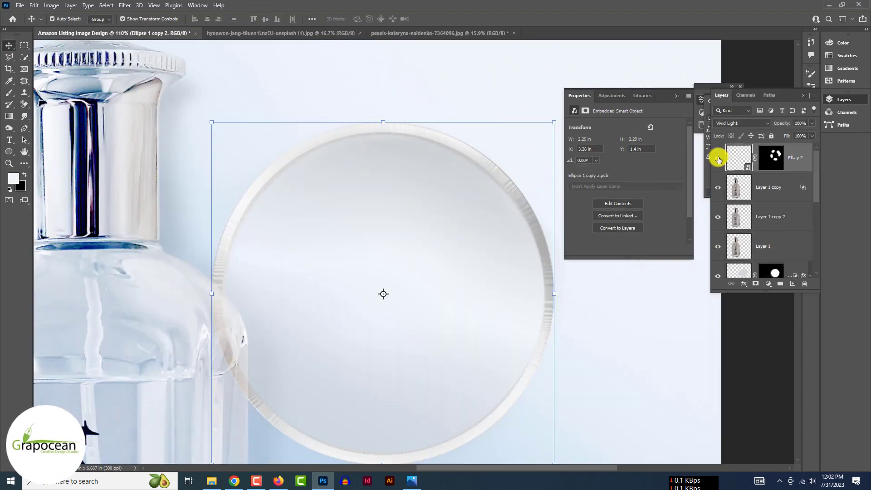
pyautogui.press('b')
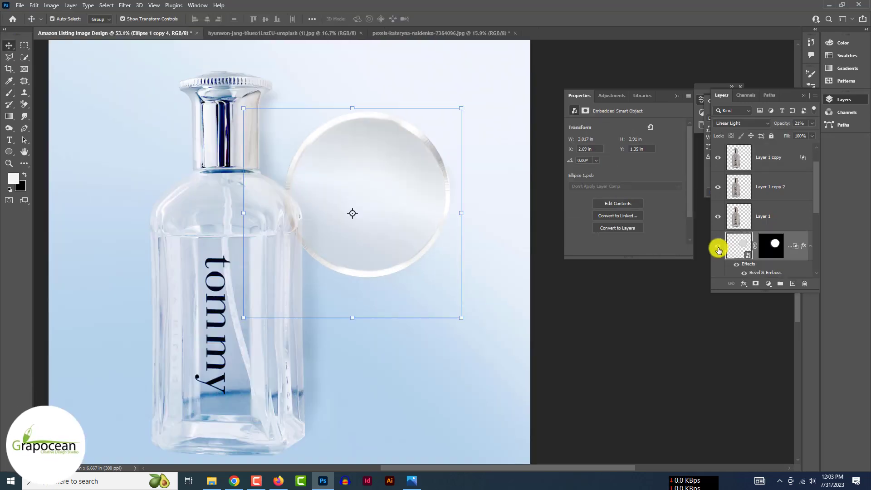
pyautogui.moveTo(774, 132)
pyautogui.mouseDown()
pyautogui.moveTo(794, 132)
pyautogui.moveTo(780, 135)
pyautogui.mouseUp()
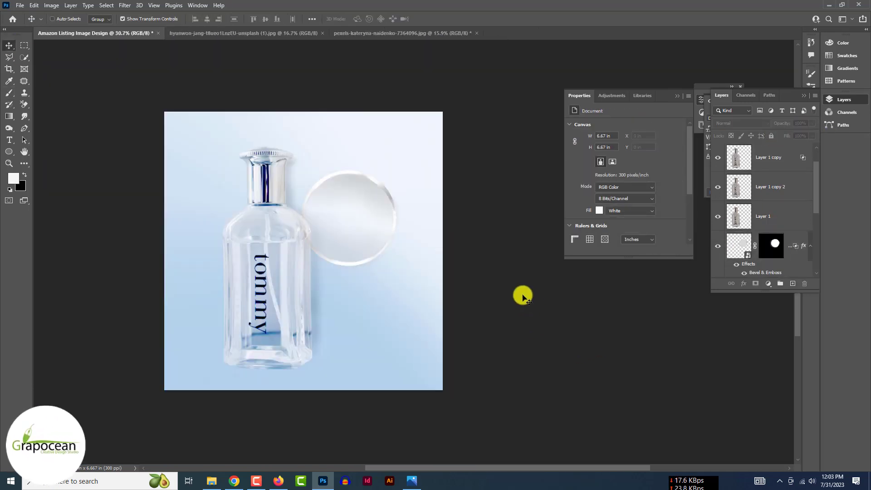
# - Try a Hard Mix drop shadow on the Ellipse 1 ring with 68% opacity, 46 px distance and 54 px size
pyautogui.doubleClick(726, 235)
pyautogui.click(549, 366)
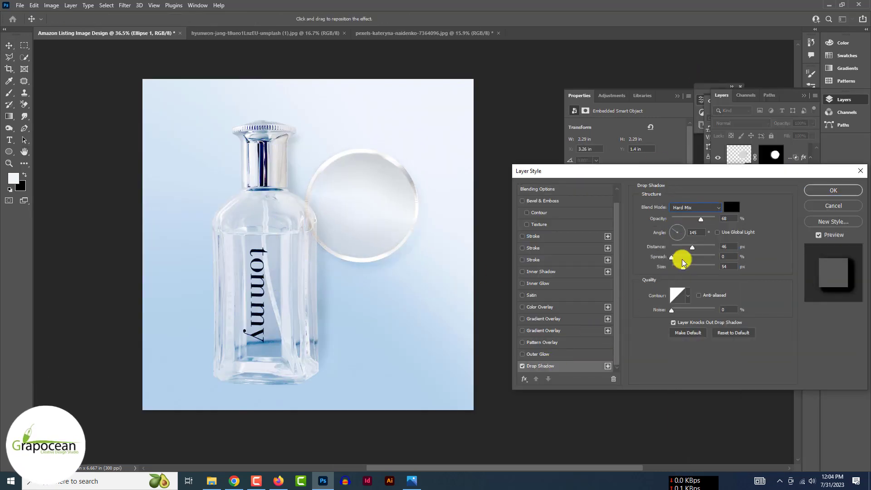
pyautogui.click(834, 190)
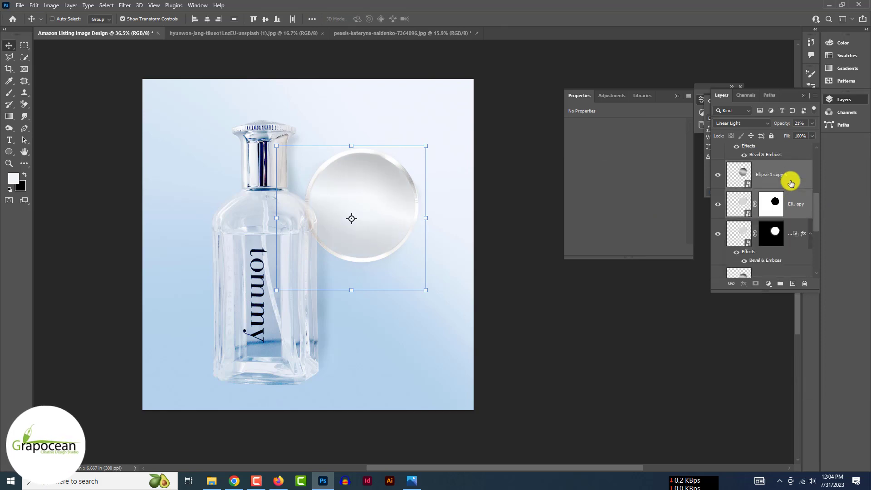
# - Group the ring and disc layers, duplicate the group, and export the duplicate Group 2 as a PNG
pyautogui.press('Escape')
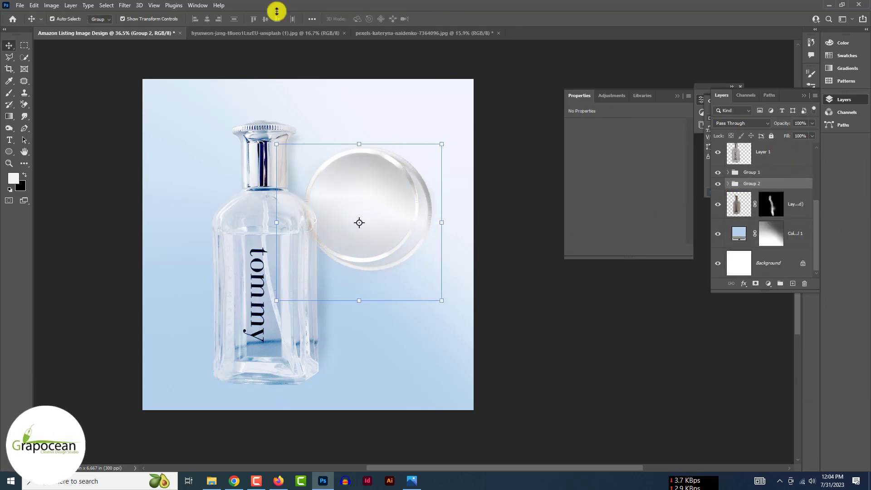
pyautogui.rightClick(764, 184)
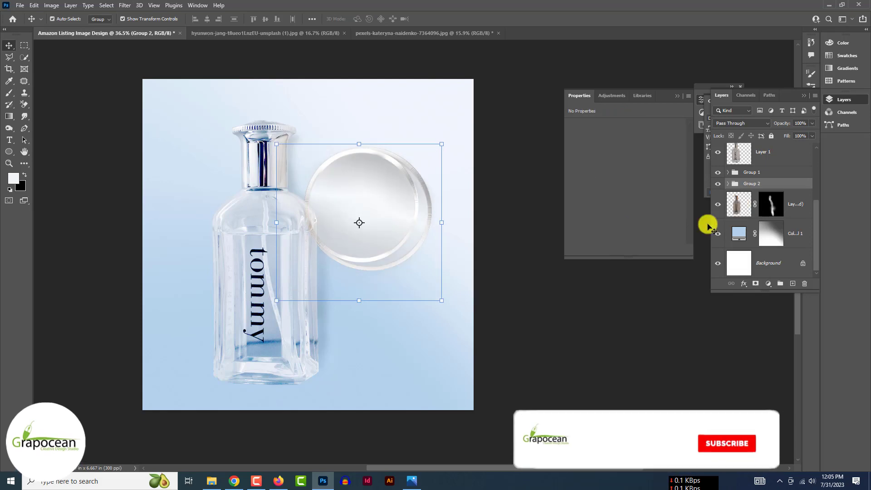
pyautogui.moveTo(427, 234); pyautogui.dragTo(427, 236)
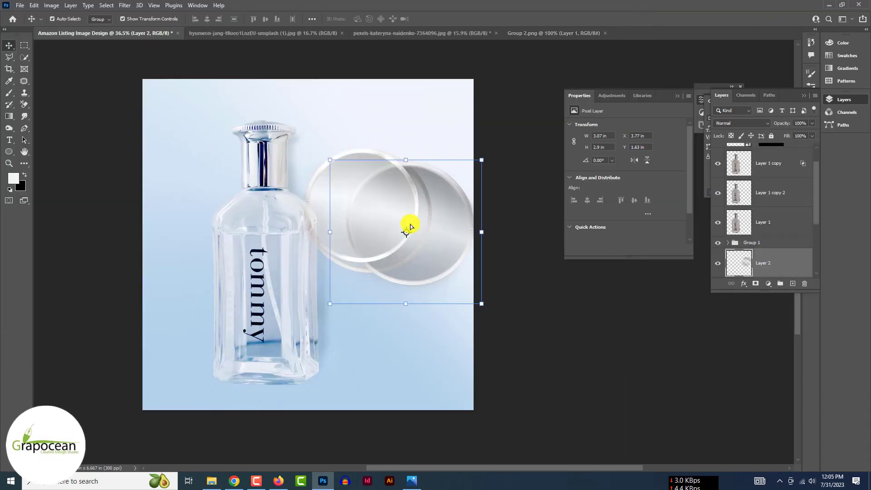
# - Try turning the exported disc on Layer 2 into a soft shadow behind the ring with Gaussian Blur and reduced opacity
pyautogui.moveTo(409, 226); pyautogui.dragTo(413, 242)
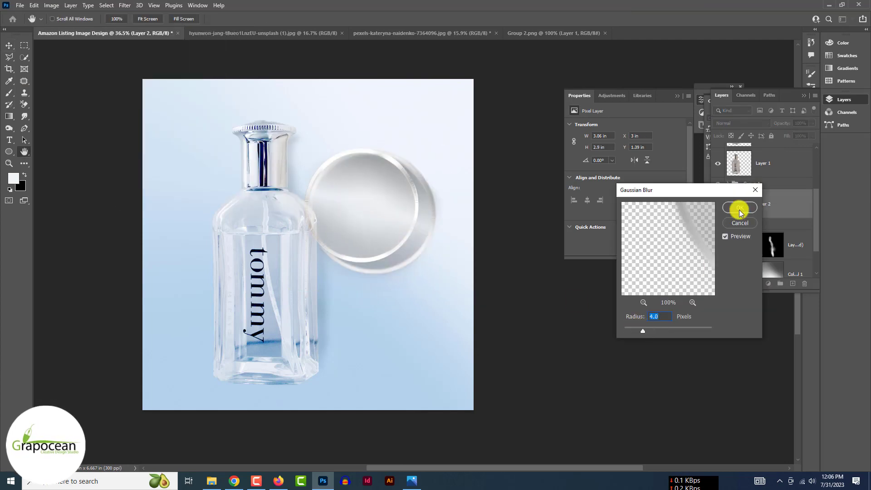
pyautogui.click(740, 208)
pyautogui.press('3')
pyautogui.hotkey('ctrl', 't')
pyautogui.moveTo(437, 279); pyautogui.dragTo(434, 292)
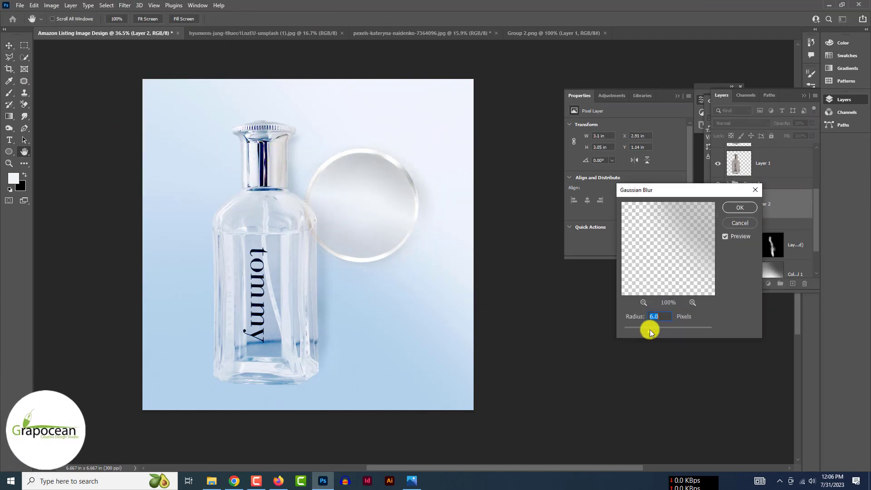
pyautogui.moveTo(650, 329); pyautogui.dragTo(658, 330)
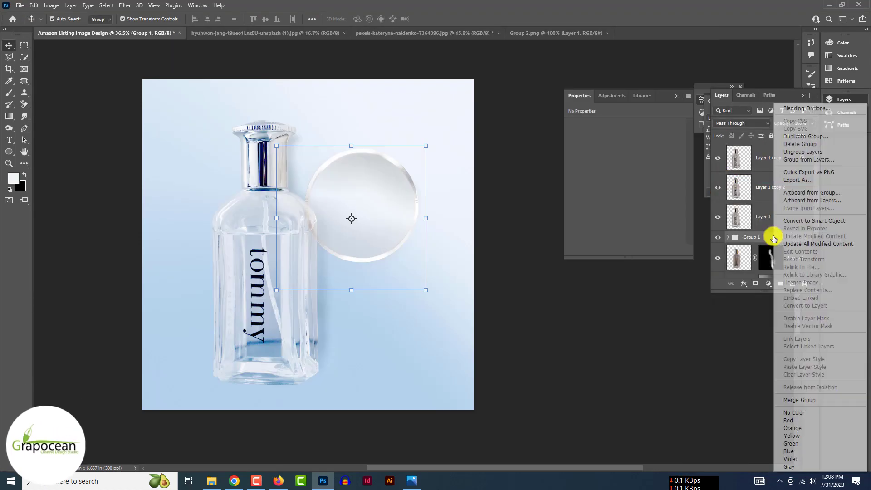
# - Hide Group 1 and bring the disc from Group 2.png into the listing image beside the bottle's shoulder
pyautogui.click(620, 334)
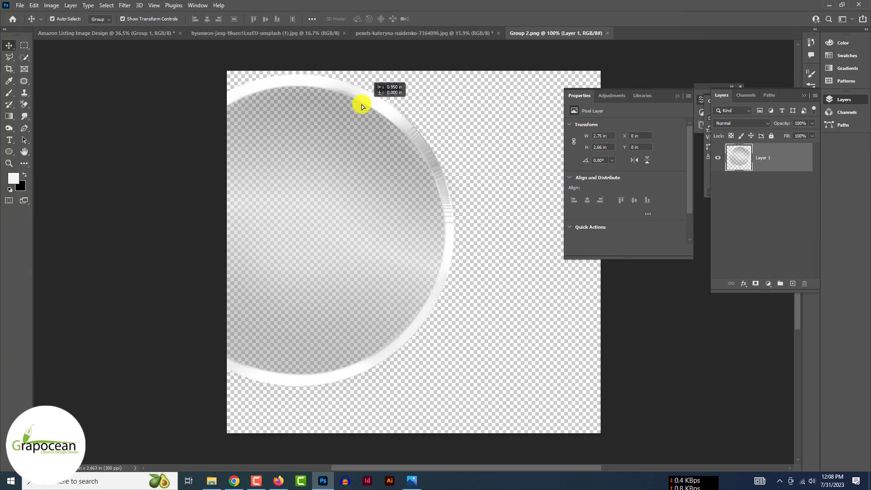
pyautogui.moveTo(362, 102); pyautogui.dragTo(411, 268)
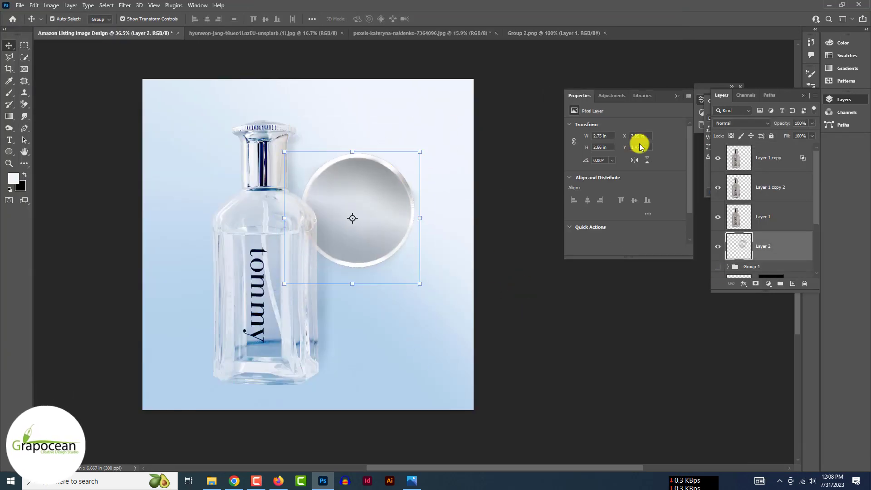
pyautogui.click(743, 123)
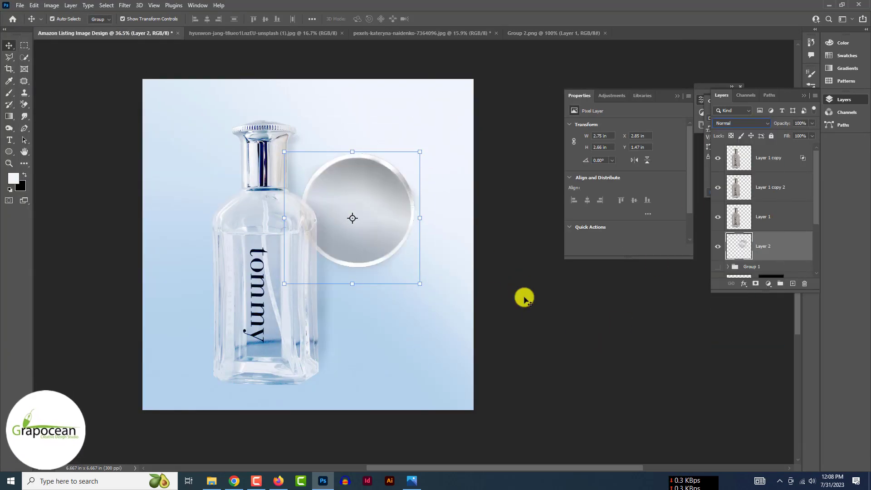
# - Try tinting the image with a colorized Hue/Saturation adjustment above Layer 2, using saturation 25 and different hues
pyautogui.click(768, 284)
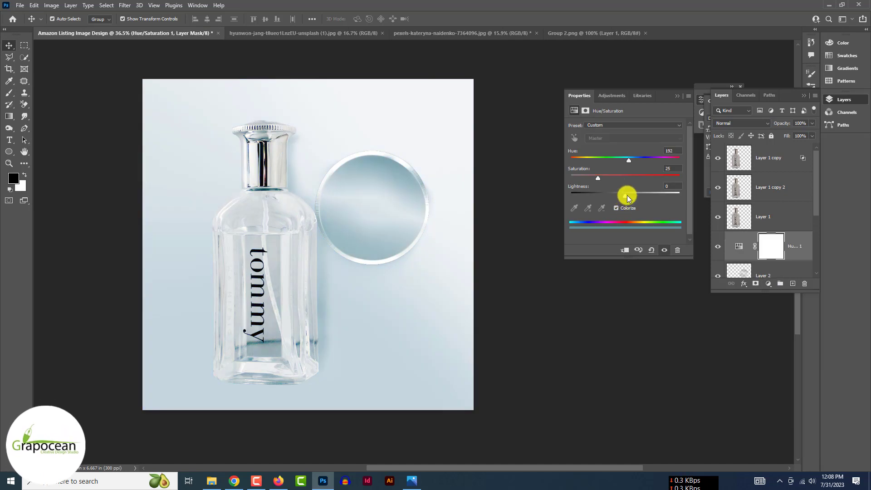
pyautogui.moveTo(595, 160); pyautogui.dragTo(653, 164)
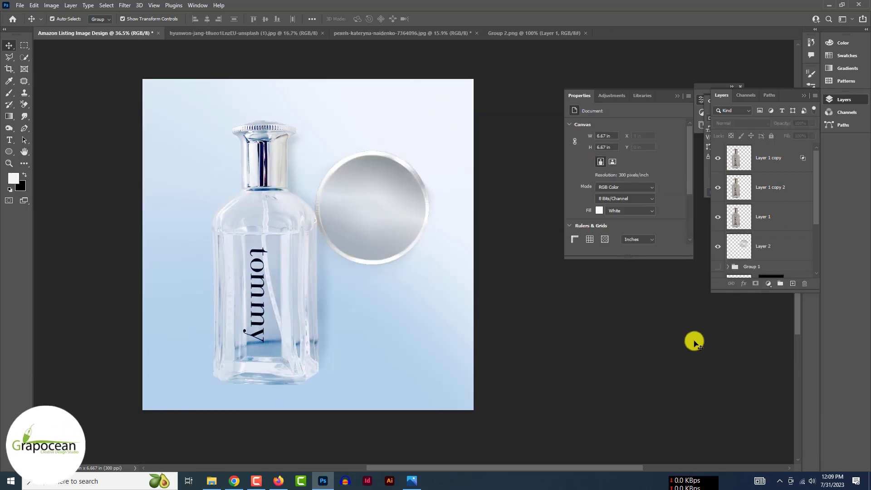
# - Try the offset Layer 2 disc as a soft ring shadow with Gaussian Blur and 30% opacity, and hide the layer
pyautogui.moveTo(366, 195); pyautogui.dragTo(397, 190)
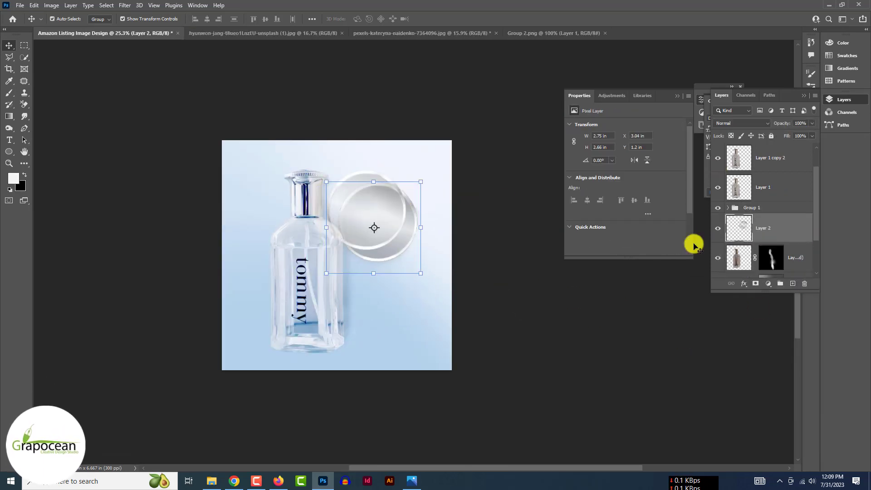
pyautogui.click(125, 5)
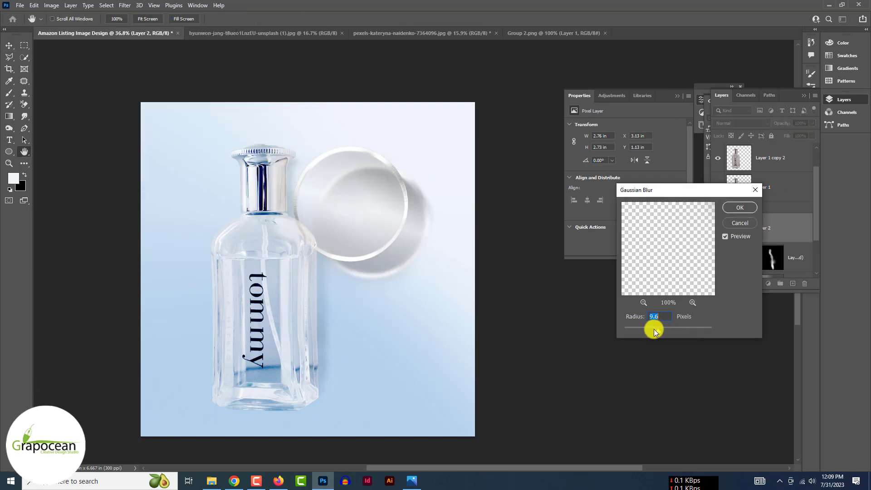
pyautogui.click(740, 207)
pyautogui.click(813, 123)
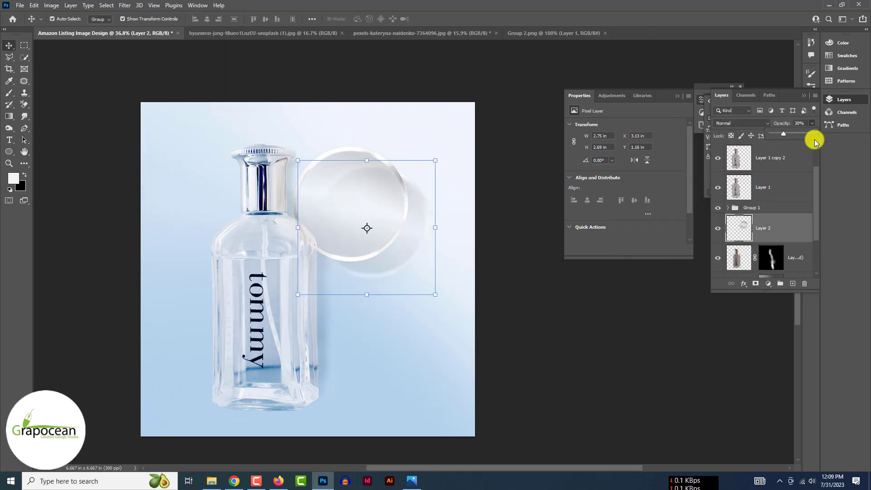
pyautogui.click(719, 230)
# - Draw a 635 px circle offset behind the glass ring, with no fill and a light blue stroke
pyautogui.press('u')
pyautogui.moveTo(323, 173); pyautogui.dragTo(428, 278)
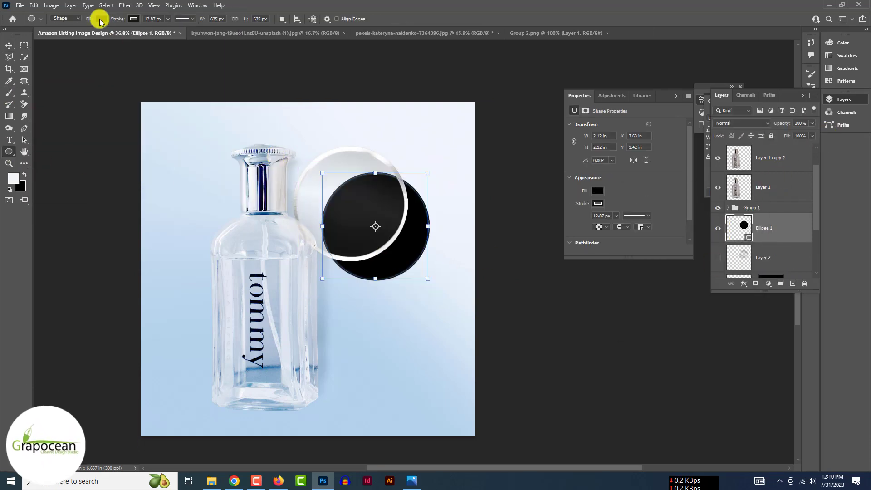
pyautogui.click(101, 19)
pyautogui.click(80, 36)
pyautogui.click(134, 18)
pyautogui.click(96, 68)
pyautogui.scroll(2, 408, 204)
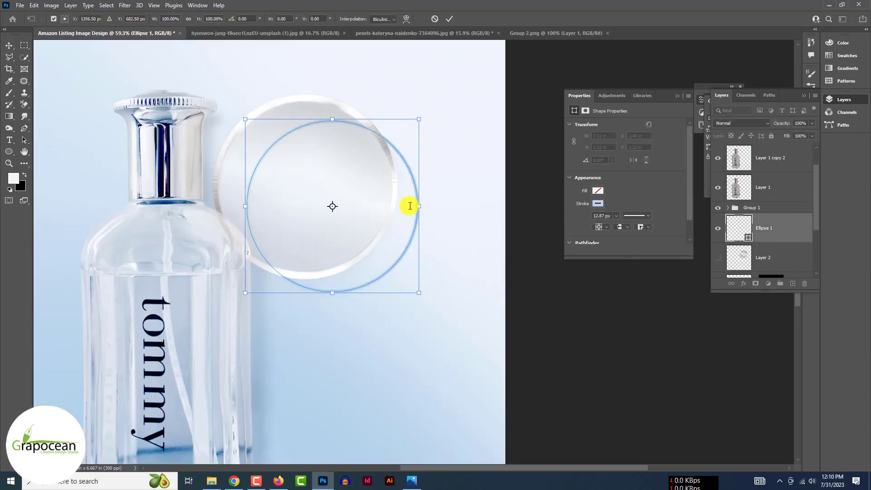
pyautogui.press('v')
pyautogui.click(221, 157)
pyautogui.click(245, 206)
# - Apply a Path Blur to the blue circle with speed 63% and taper 21% to form the ring's soft shadow
pyautogui.click(124, 5)
pyautogui.click(254, 146)
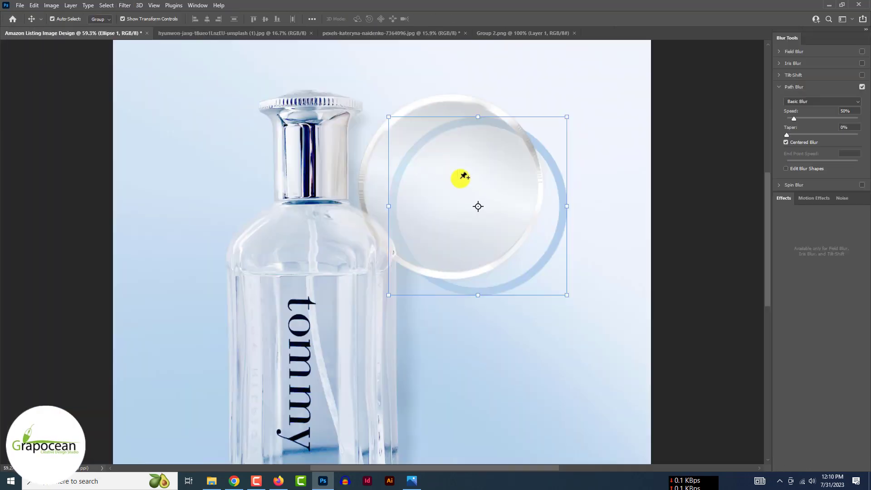
pyautogui.moveTo(795, 119); pyautogui.dragTo(814, 120)
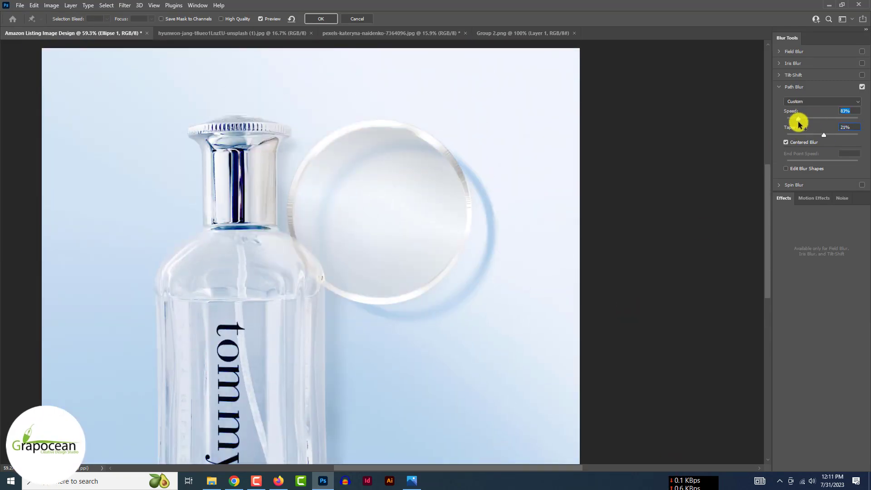
pyautogui.click(321, 18)
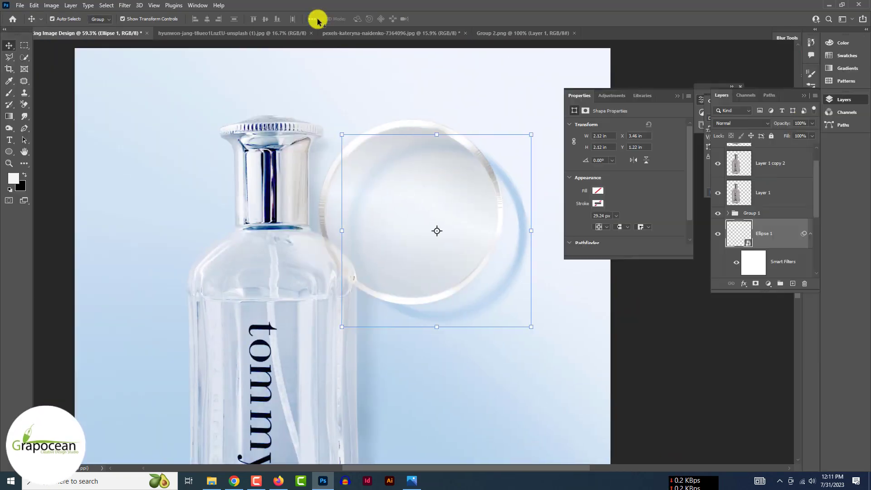
pyautogui.scroll(-3, 681, 336)
pyautogui.scroll(2, 640, 318)
pyautogui.moveTo(569, 276); pyautogui.dragTo(570, 282)
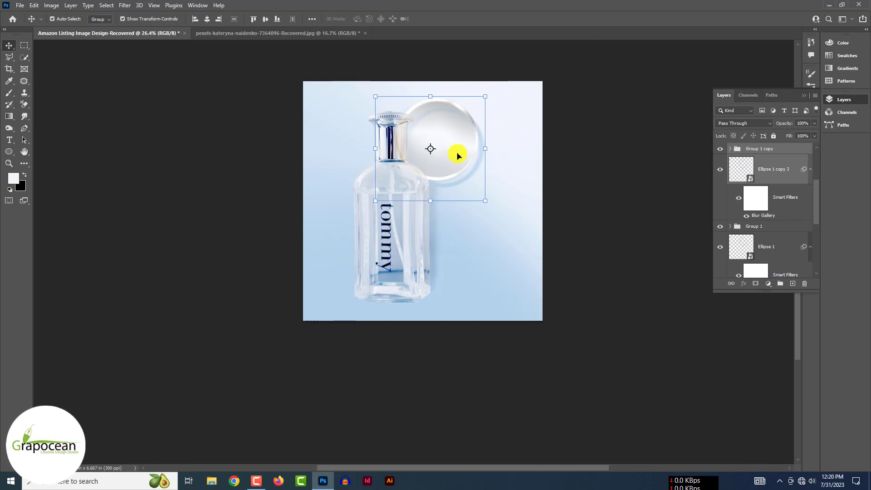
# - Place the copied glass ring beside the bottle's lower half and blend its shadow, Ellipse 1 copy 3, with Color Burn at 100% opacity
pyautogui.moveTo(457, 156); pyautogui.dragTo(459, 243)
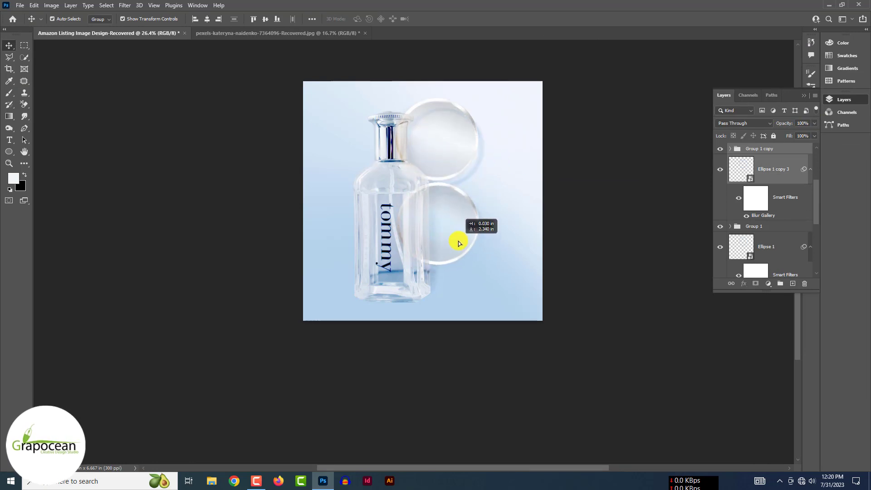
pyautogui.click(525, 288)
pyautogui.click(755, 164)
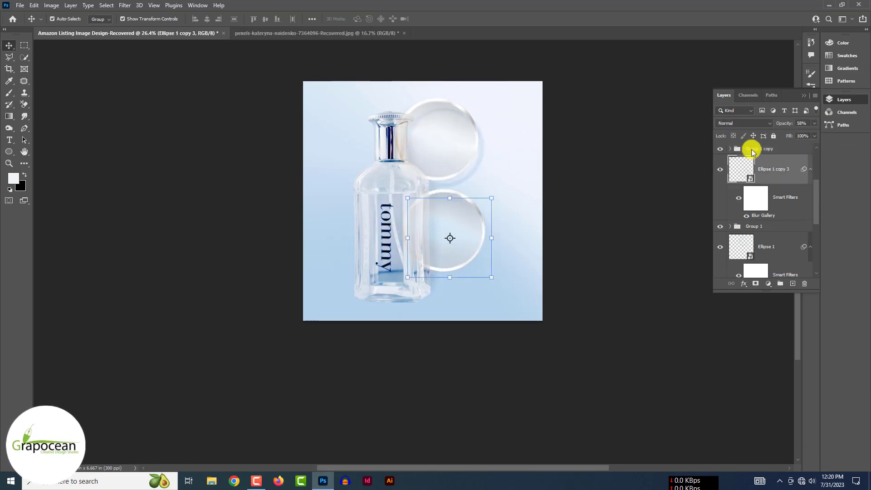
pyautogui.moveTo(535, 282); pyautogui.dragTo(503, 297)
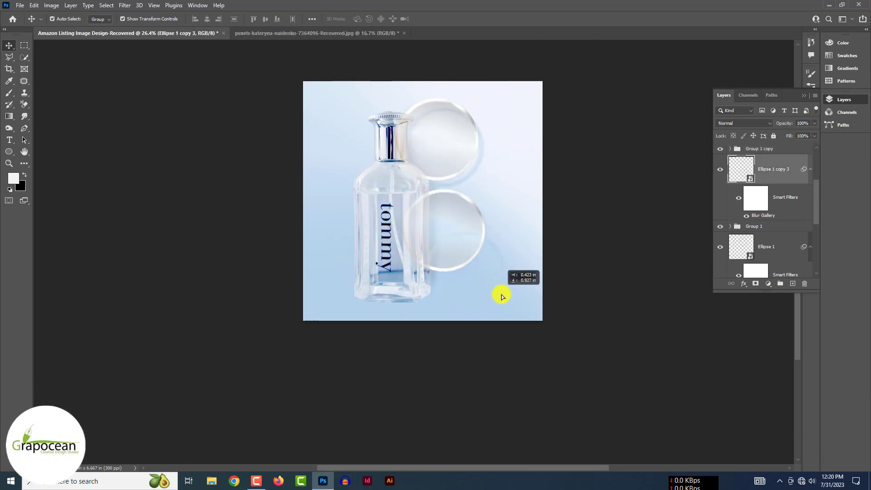
pyautogui.click(745, 124)
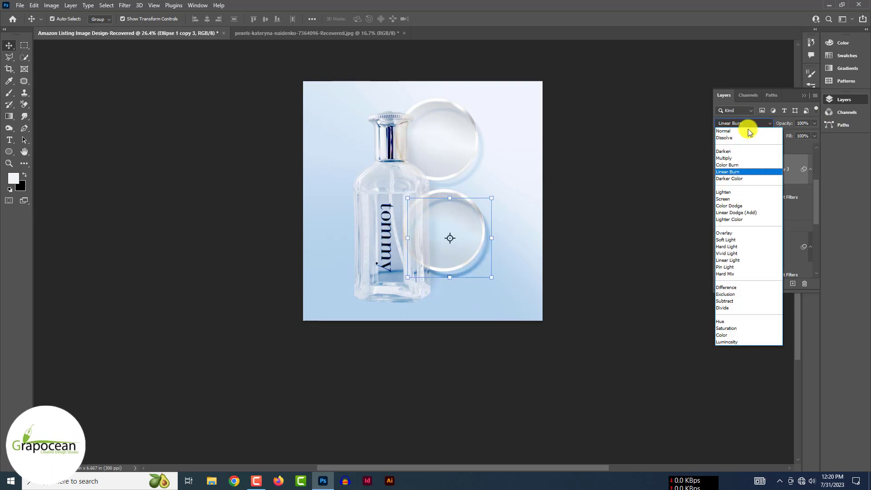
pyautogui.click(578, 323)
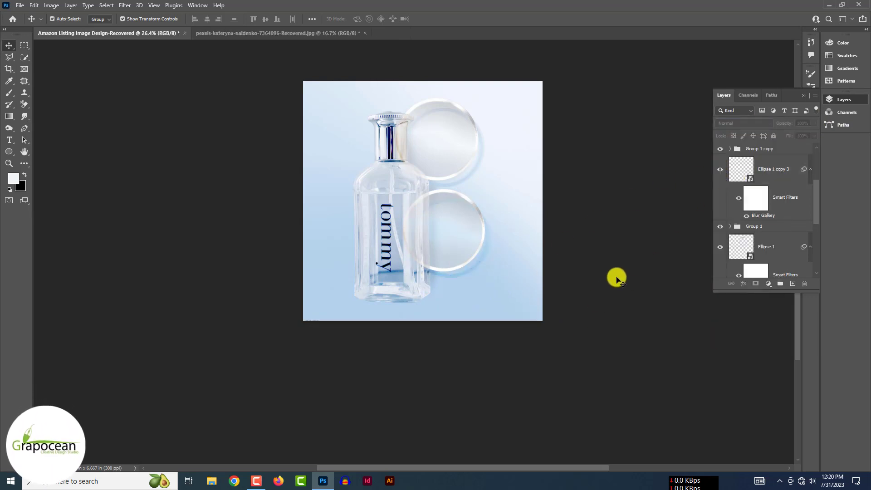
# - Scale both glass rings and their shadows together to 78.83% and rotate them about -6.31° beside the bottle
pyautogui.click(774, 150)
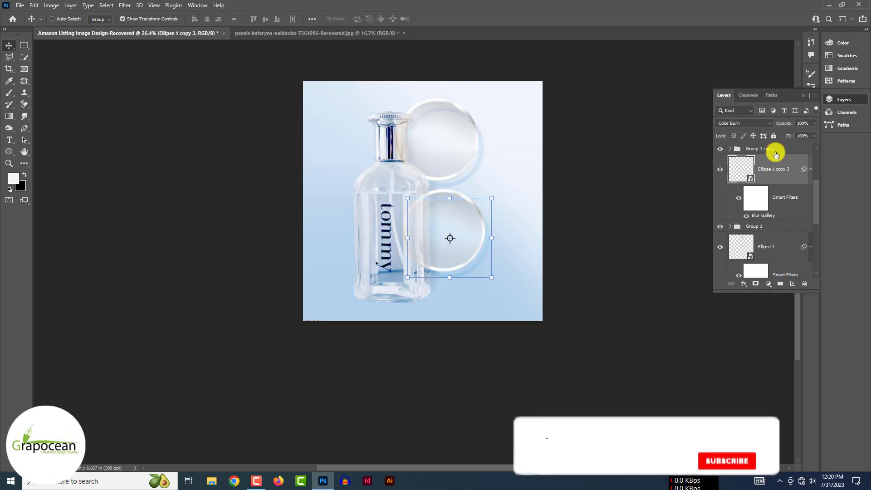
pyautogui.click(767, 227)
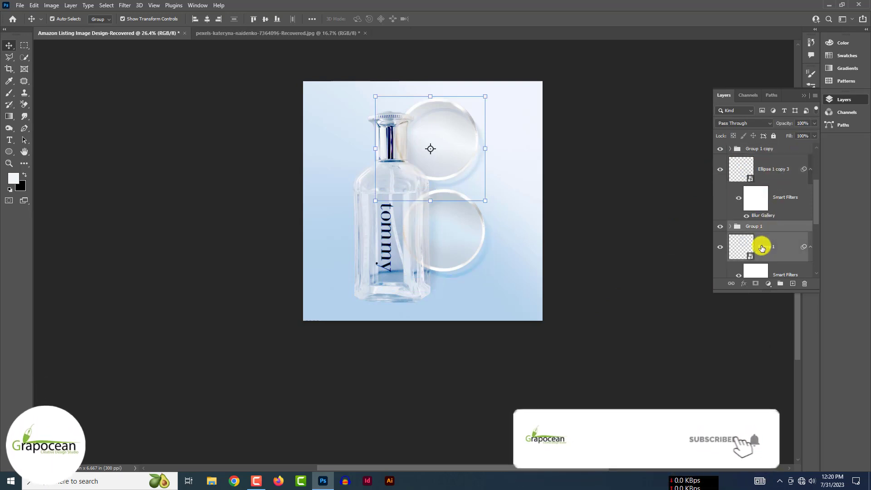
pyautogui.scroll(3, 773, 242)
pyautogui.keyDown('shift'); pyautogui.click(763, 207); pyautogui.keyUp('shift')
pyautogui.hotkey('ctrl', 't')
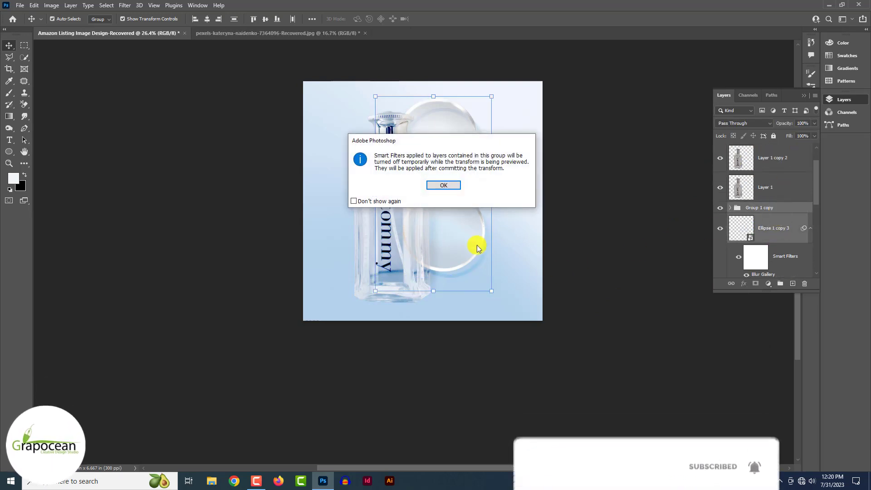
pyautogui.click(450, 240)
pyautogui.moveTo(492, 291); pyautogui.dragTo(467, 250)
pyautogui.moveTo(450, 205); pyautogui.dragTo(459, 219)
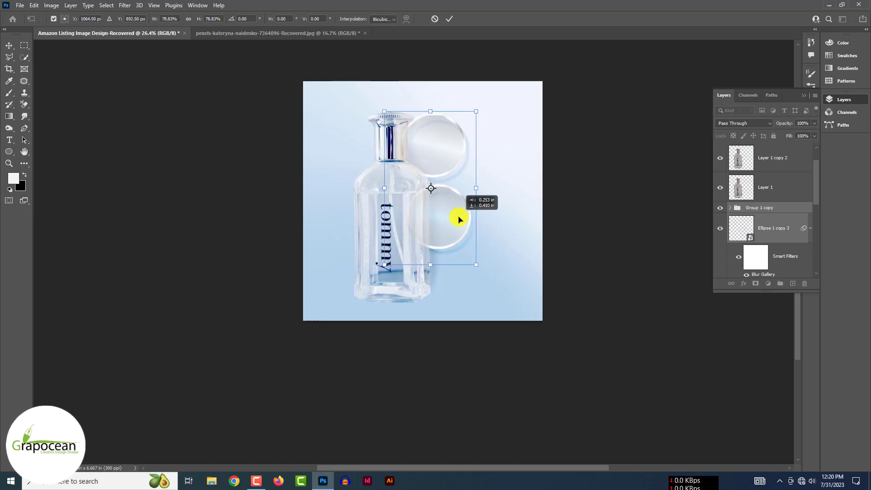
pyautogui.moveTo(477, 259); pyautogui.dragTo(492, 259)
pyautogui.moveTo(467, 221); pyautogui.dragTo(476, 218)
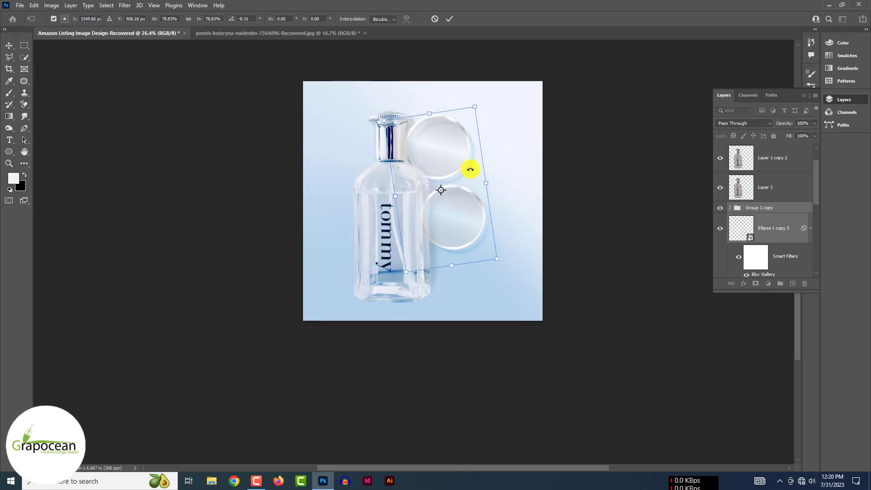
pyautogui.press('Return')
pyautogui.scroll(-5, 555, 325)
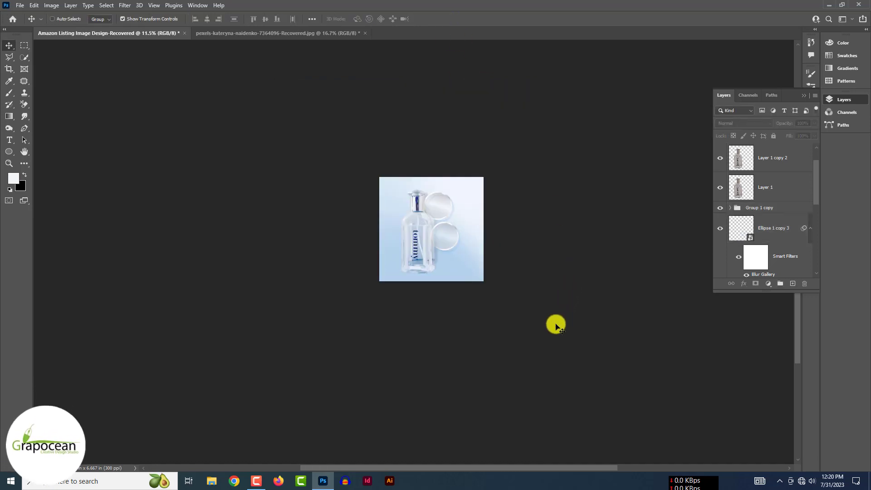
pyautogui.scroll(3, 555, 325)
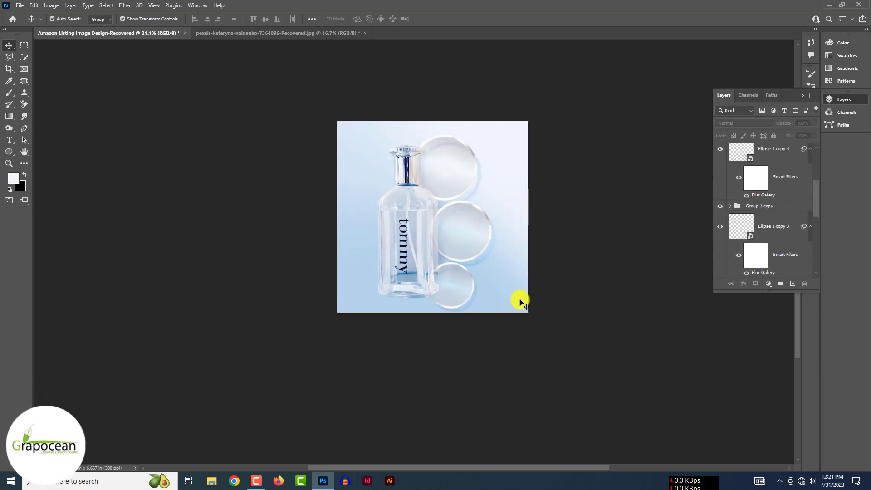
# - Open top-view-delicious-nuts-concept, fresh-coconut-halves-blue-background and fresh-orange (1) from Downloads, and turn off the grid
pyautogui.click(20, 5)
pyautogui.click(22, 25)
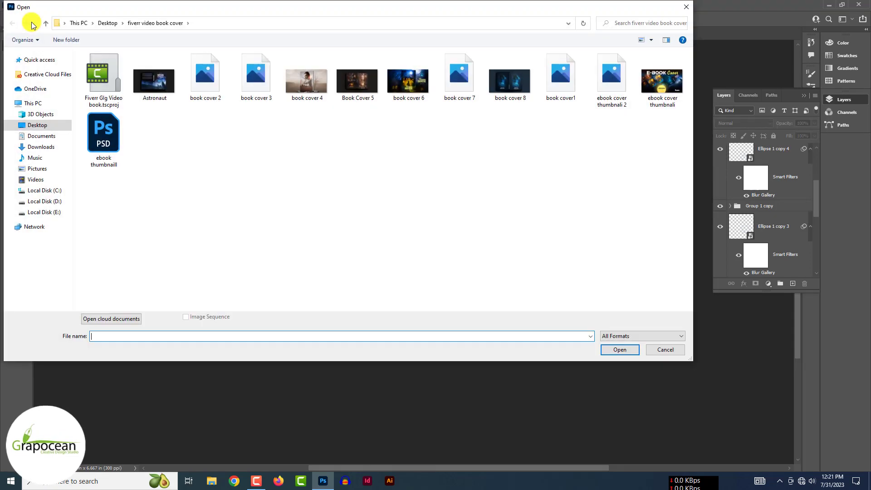
pyautogui.click(41, 146)
pyautogui.click(291, 136)
pyautogui.keyDown('ctrl'); pyautogui.click(443, 136); pyautogui.keyUp('ctrl')
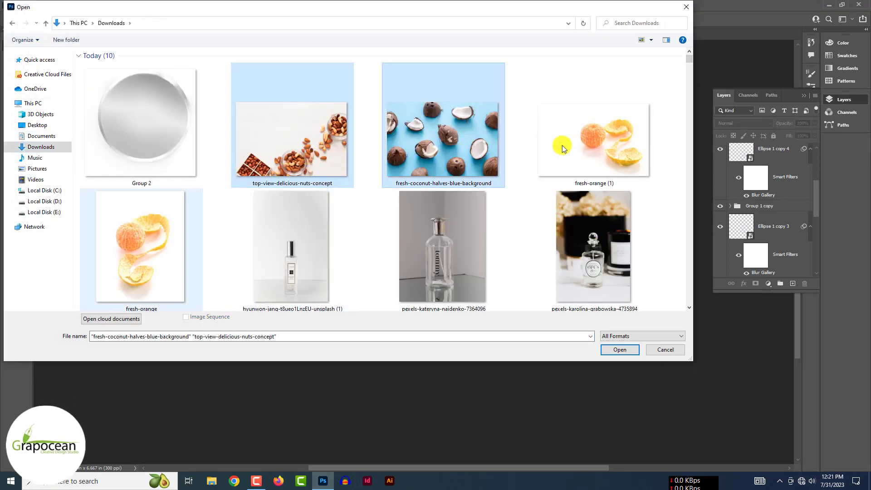
pyautogui.keyDown('ctrl'); pyautogui.click(568, 143); pyautogui.keyUp('ctrl')
pyautogui.click(622, 348)
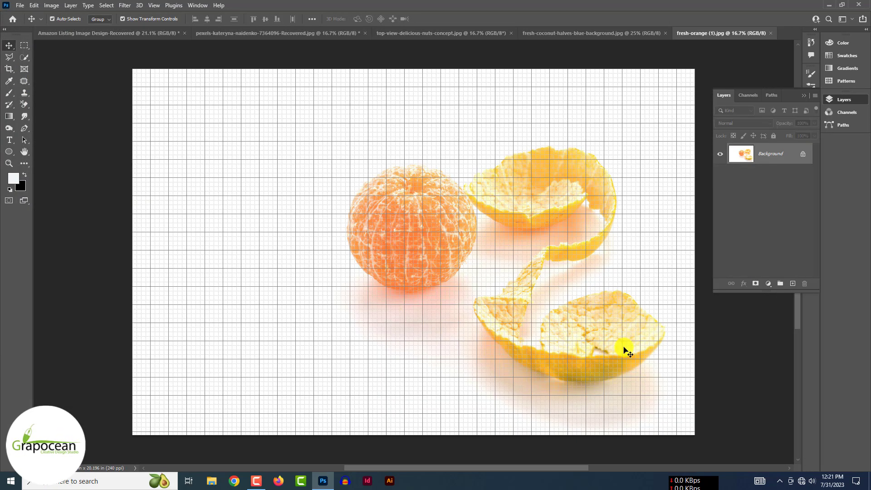
pyautogui.hotkey('ctrl', "'")
pyautogui.scroll(2, 625, 350)
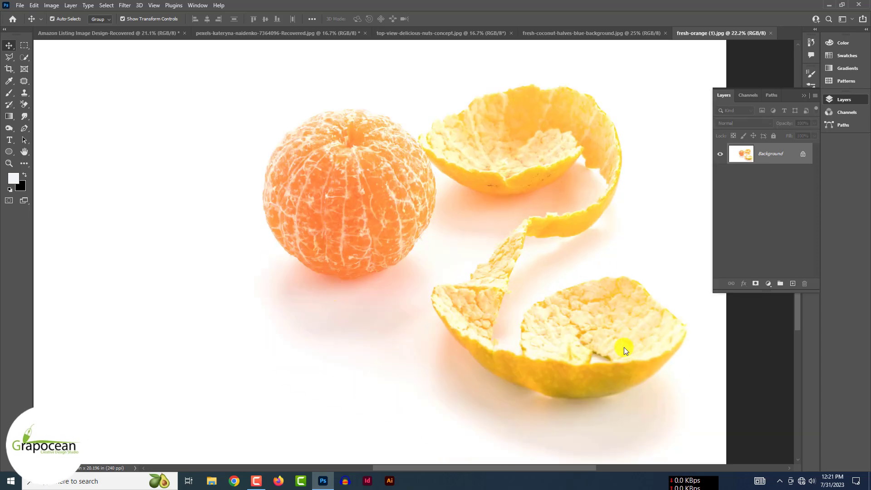
# - Compare the orange photo's colour channels and duplicate the Blue channel
pyautogui.click(748, 95)
pyautogui.click(748, 122)
pyautogui.click(750, 134)
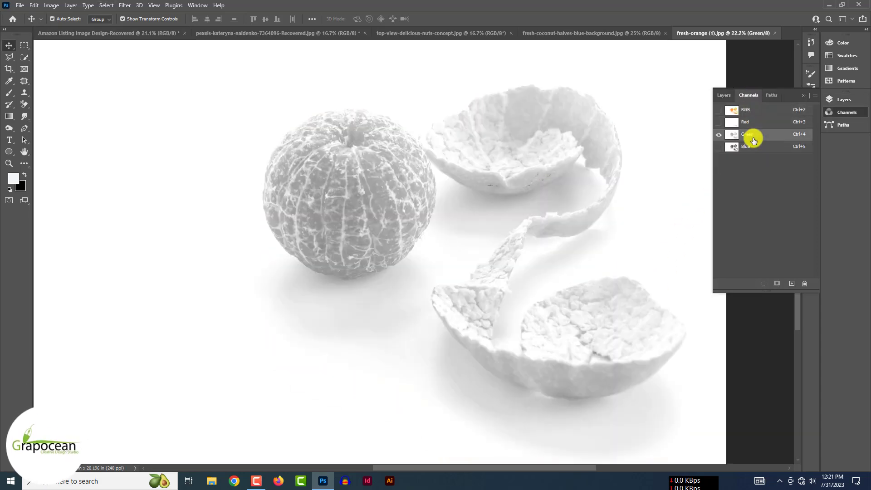
pyautogui.click(754, 147)
pyautogui.moveTo(776, 153); pyautogui.dragTo(793, 284)
# - Try raising the contrast of the Blue copy channel with Levels, using black input about 48 and midtones 2.23
pyautogui.hotkey('ctrl', 'l')
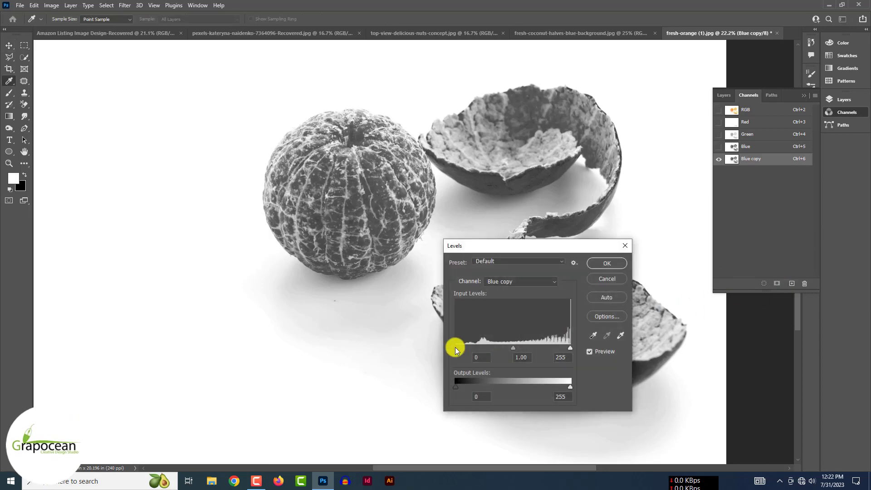
pyautogui.moveTo(456, 348); pyautogui.dragTo(478, 347)
pyautogui.moveTo(571, 348)
pyautogui.mouseDown()
pyautogui.moveTo(546, 347)
pyautogui.moveTo(573, 348)
pyautogui.mouseUp()
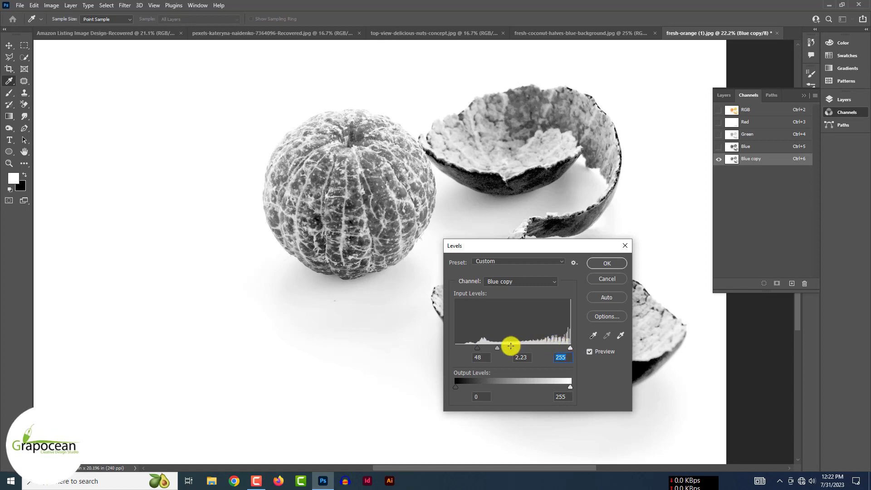
pyautogui.moveTo(478, 347)
pyautogui.mouseDown()
pyautogui.moveTo(494, 345)
pyautogui.moveTo(475, 347)
pyautogui.mouseUp()
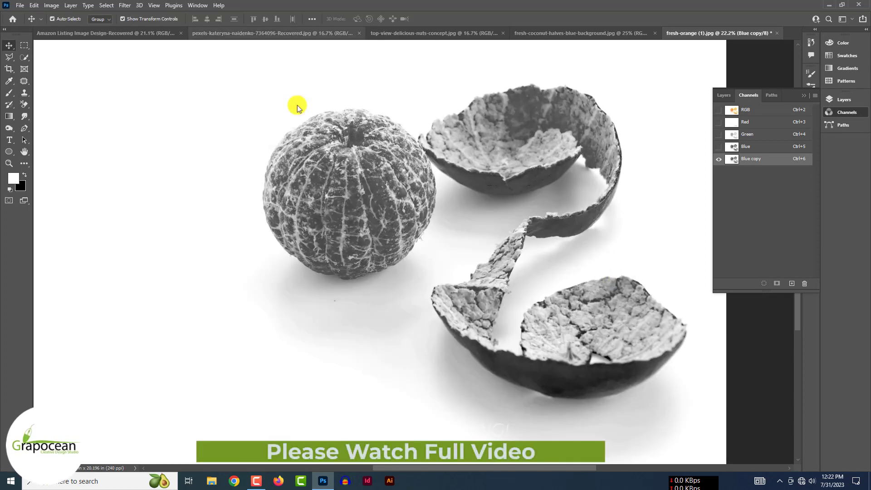
# - Try selecting the white background around the orange with Color Range
pyautogui.click(107, 5)
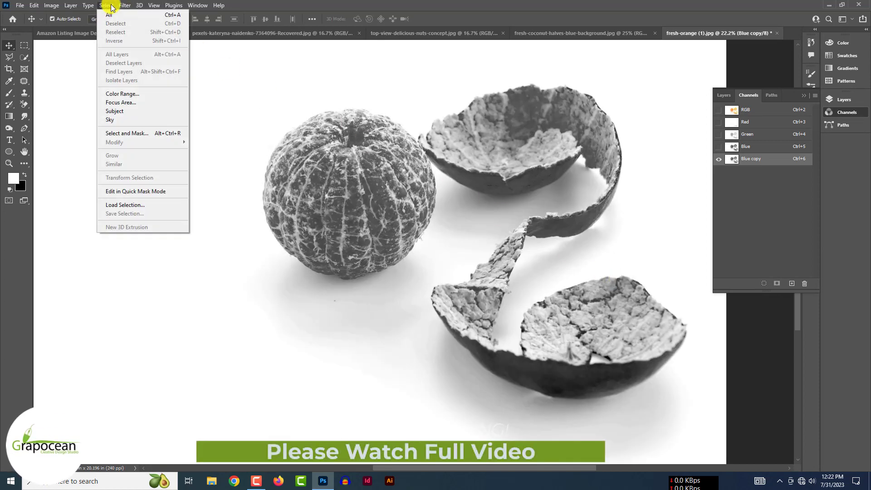
pyautogui.click(132, 92)
pyautogui.click(178, 145)
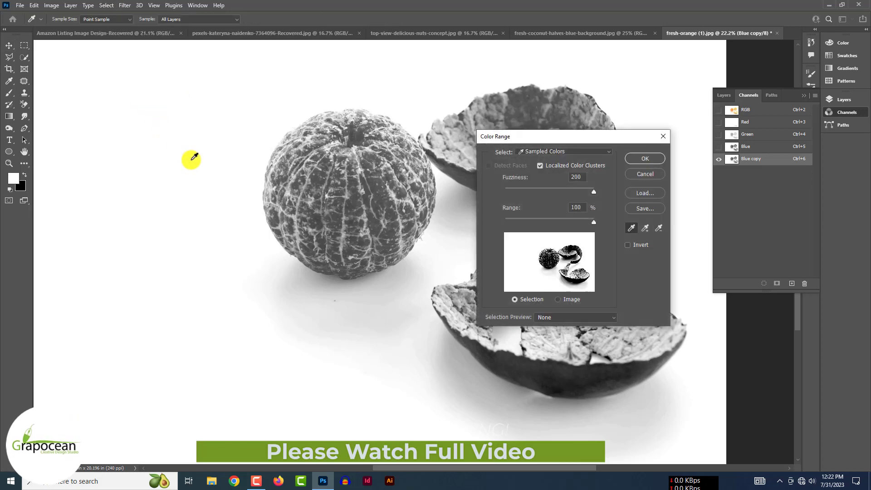
pyautogui.click(632, 174)
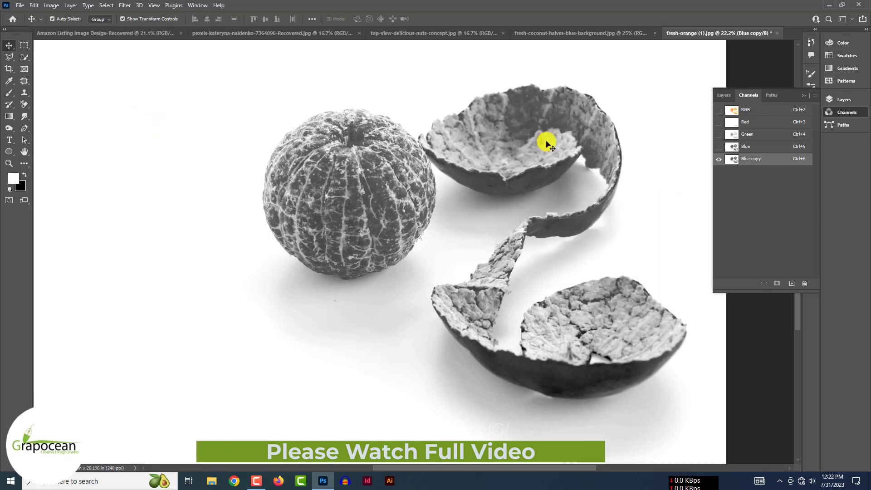
# - Select both pieces of orange peel with Select and Mask and output them as a new layer with a layer mask
pyautogui.click(103, 6)
pyautogui.click(132, 133)
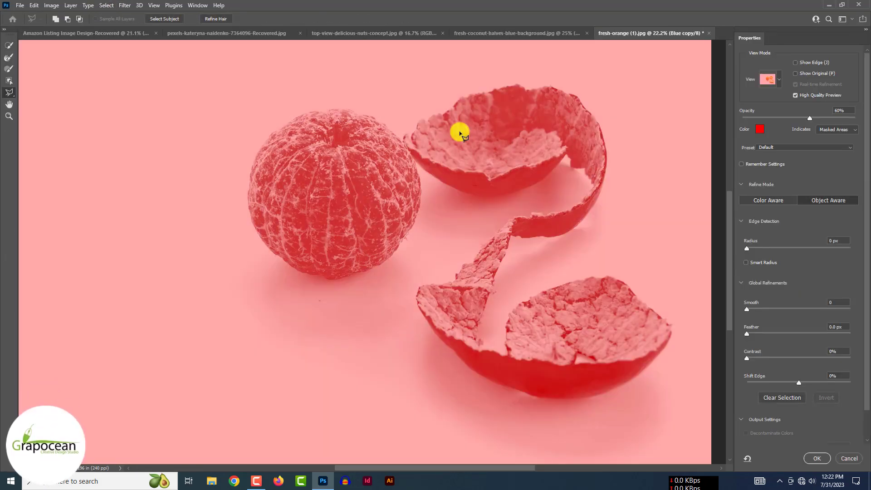
pyautogui.click(490, 120)
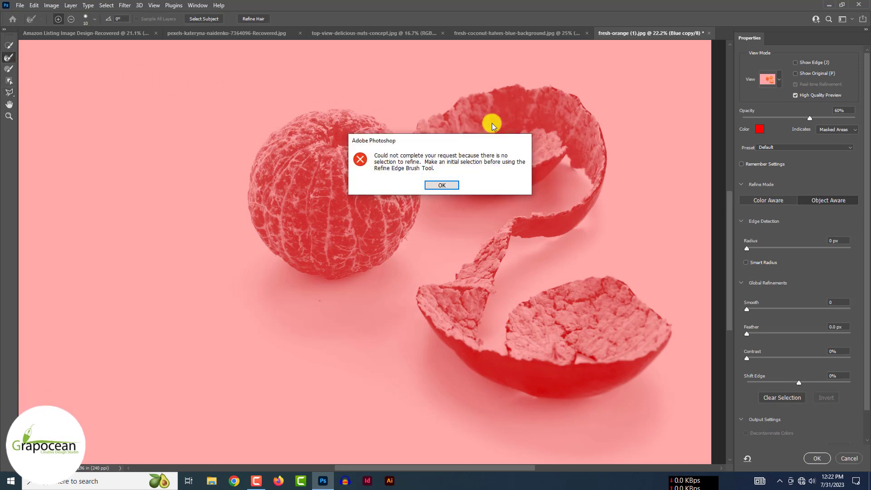
pyautogui.click(445, 183)
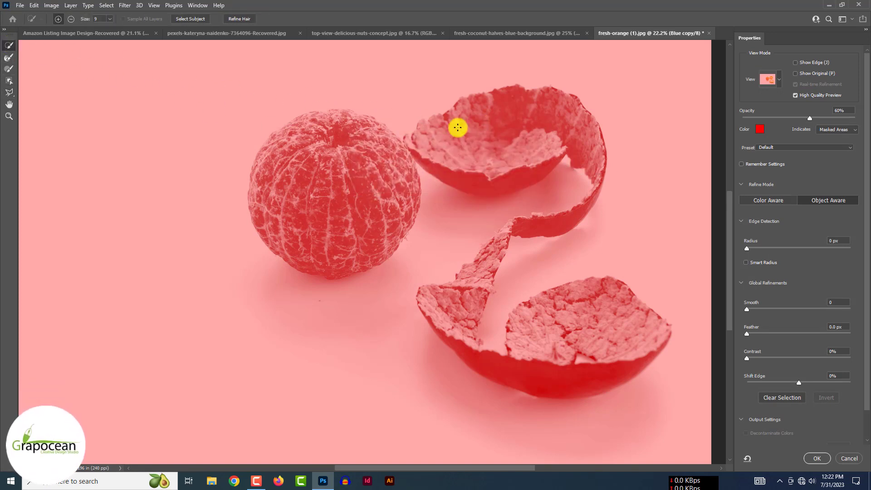
pyautogui.moveTo(504, 109)
pyautogui.mouseDown()
pyautogui.moveTo(570, 123)
pyautogui.moveTo(493, 161)
pyautogui.mouseUp()
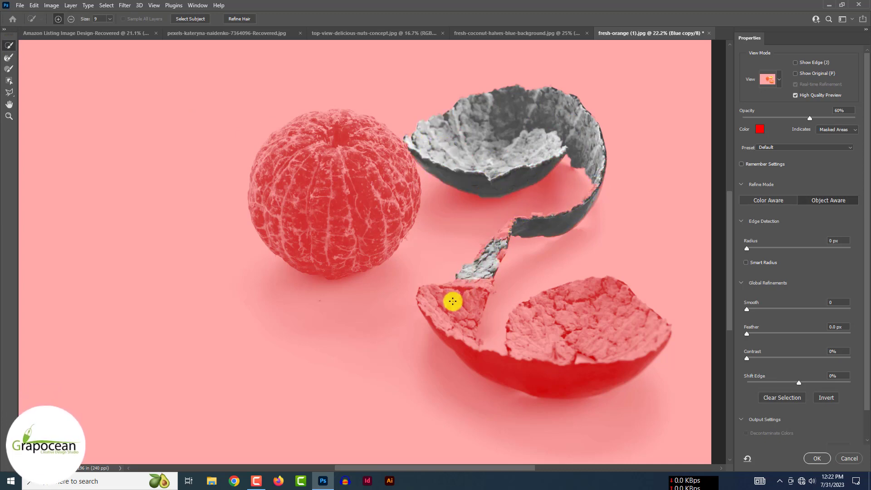
pyautogui.scroll(3, 479, 239)
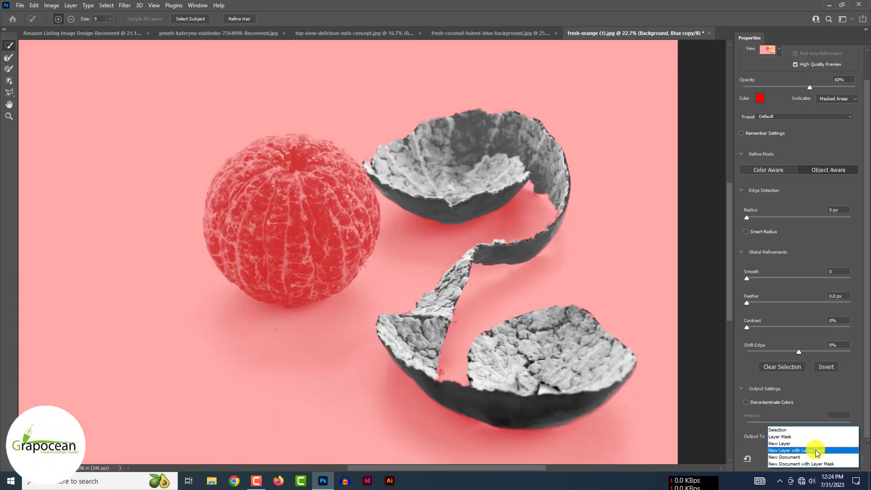
pyautogui.click(817, 450)
pyautogui.click(818, 459)
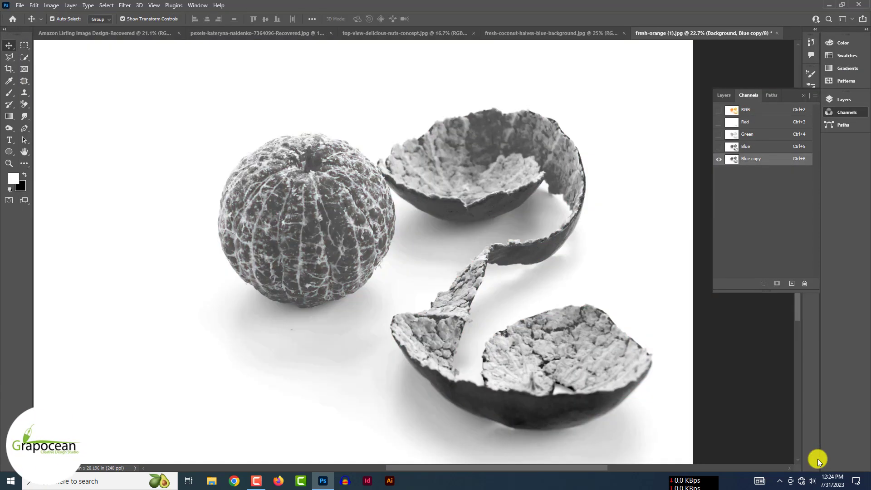
# - Switch the orange document back to the RGB composite channel and toggle the masked peel layer's visibility to check the cut-out
pyautogui.click(718, 159)
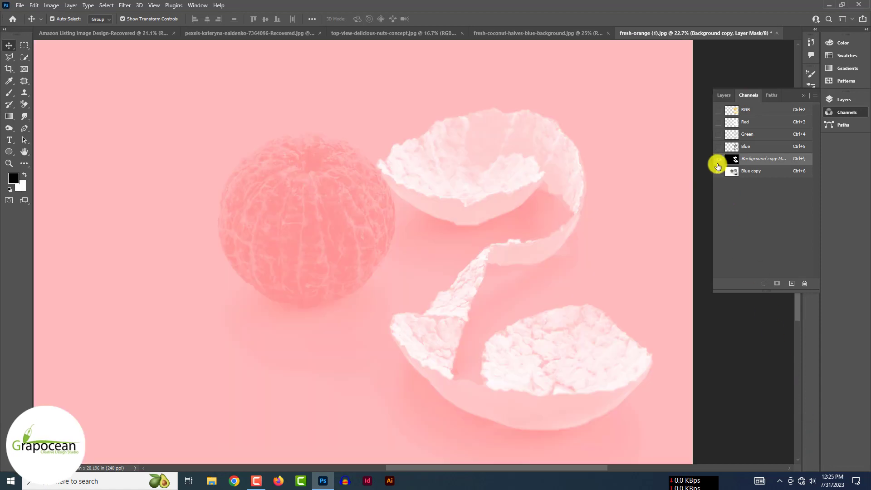
pyautogui.click(723, 95)
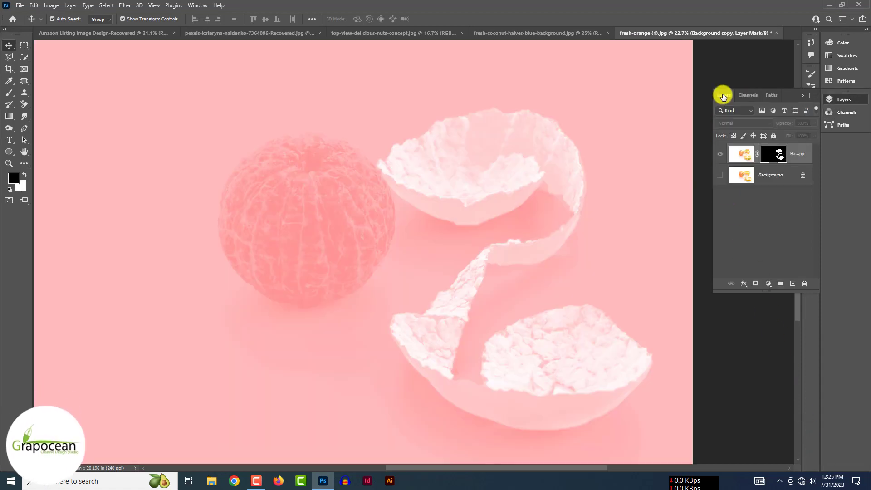
pyautogui.click(749, 95)
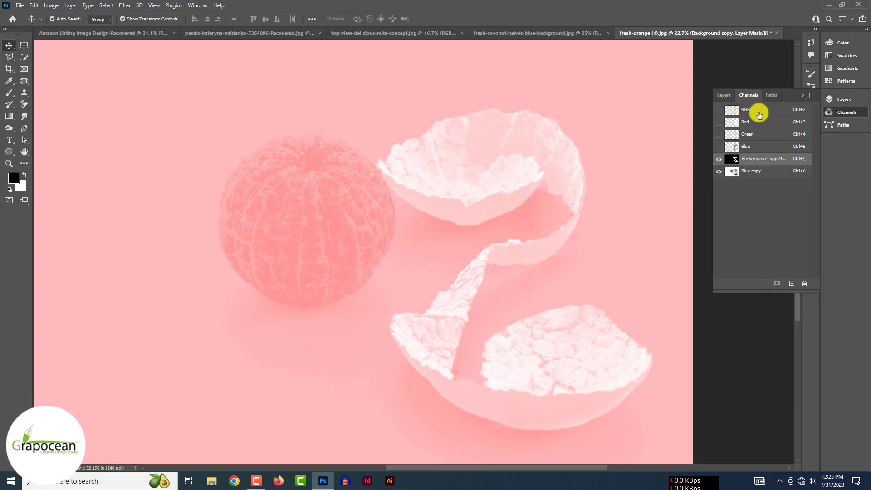
pyautogui.click(759, 112)
pyautogui.click(725, 96)
pyautogui.click(720, 153)
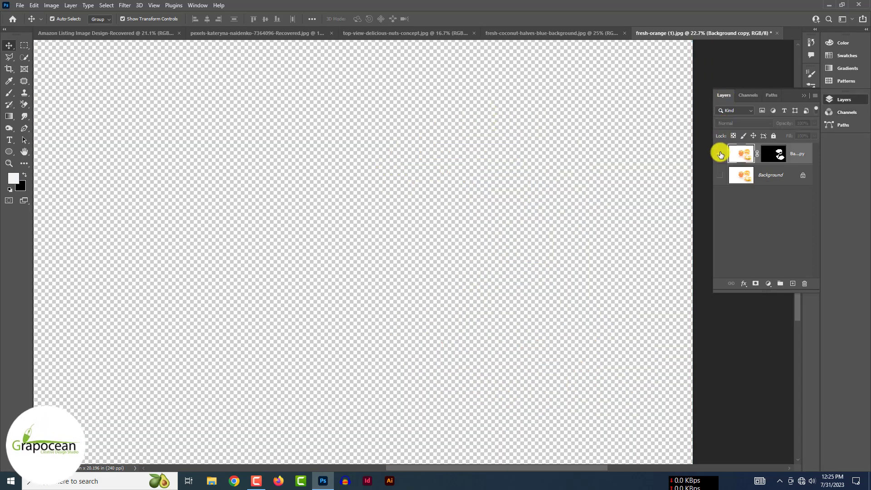
pyautogui.click(721, 153)
# - Bring the cut-out peel into the Amazon listing design, convert it to a smart object and scale it to 11.55% inside the upper ring
pyautogui.moveTo(310, 100); pyautogui.dragTo(449, 188)
pyautogui.rightClick(792, 159)
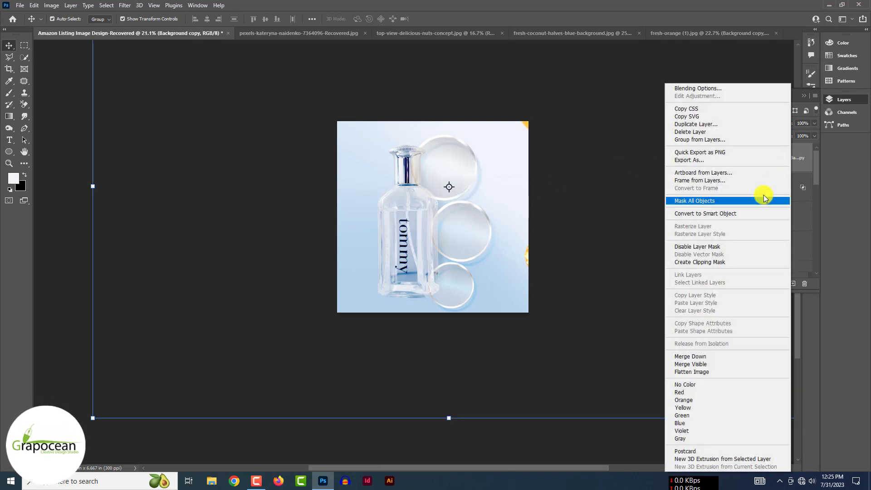
pyautogui.click(764, 195)
pyautogui.moveTo(770, 352); pyautogui.dragTo(426, 144)
pyautogui.moveTo(450, 180)
pyautogui.mouseDown()
pyautogui.moveTo(436, 142)
pyautogui.moveTo(451, 179)
pyautogui.moveTo(452, 169)
pyautogui.moveTo(451, 195)
pyautogui.mouseUp()
pyautogui.scroll(5, 451, 172)
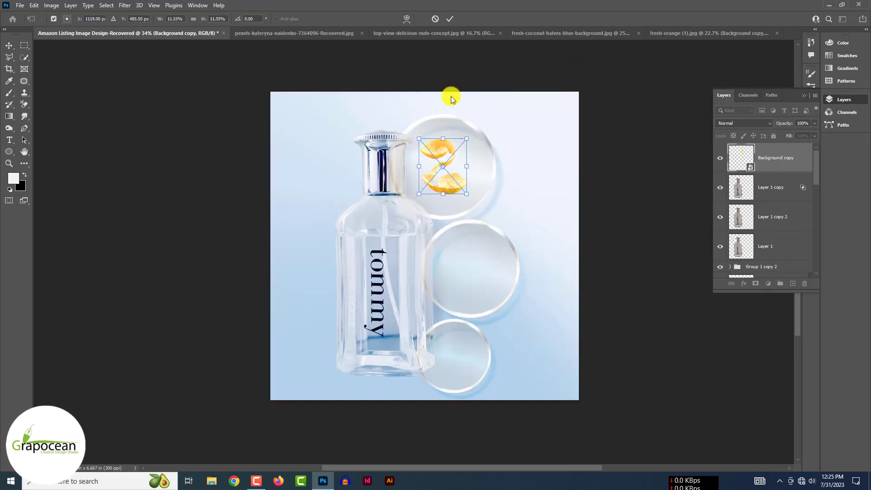
pyautogui.press('Return')
# - Duplicate the orange peel layer and give the copy a dark grey #494949 Color Overlay
pyautogui.scroll(4, 484, 182)
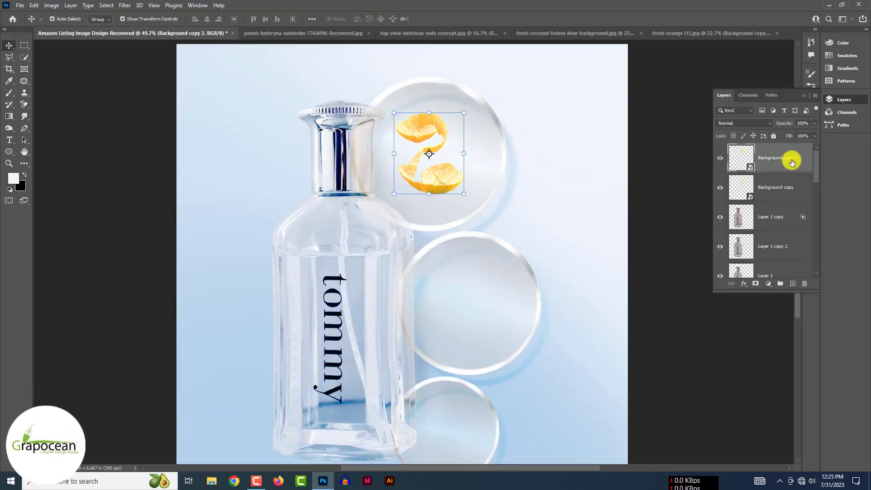
pyautogui.doubleClick(781, 163)
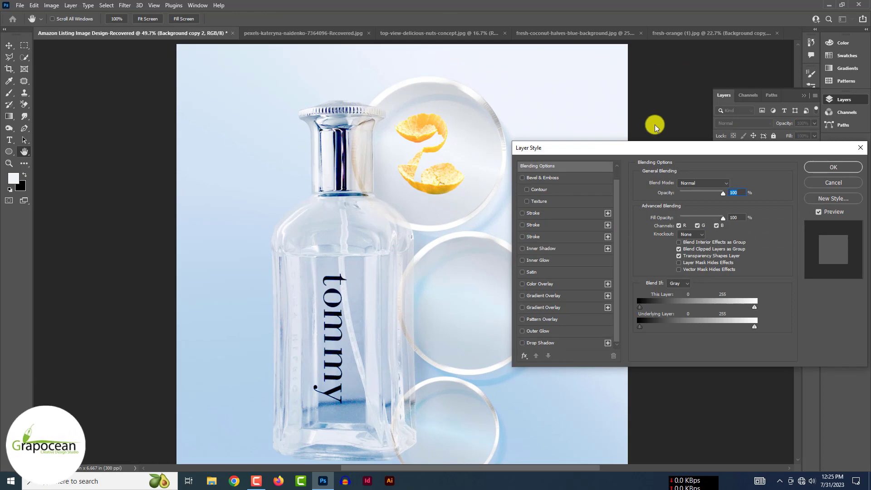
pyautogui.click(545, 284)
pyautogui.click(732, 184)
pyautogui.moveTo(749, 318); pyautogui.dragTo(751, 396)
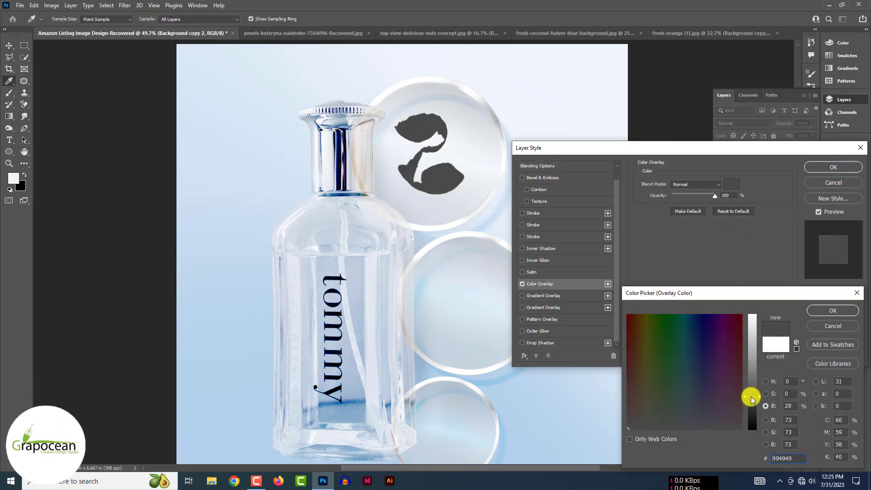
pyautogui.click(840, 310)
pyautogui.click(839, 169)
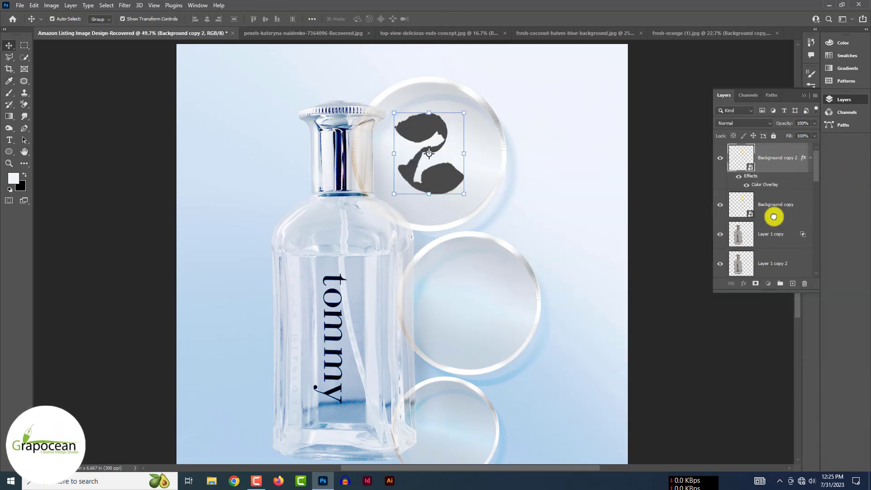
# - Place the grey copy beneath the orange peel layer and distort it downward into a cast shadow
pyautogui.moveTo(774, 217); pyautogui.dragTo(774, 218)
pyautogui.hotkey('ctrl', 't')
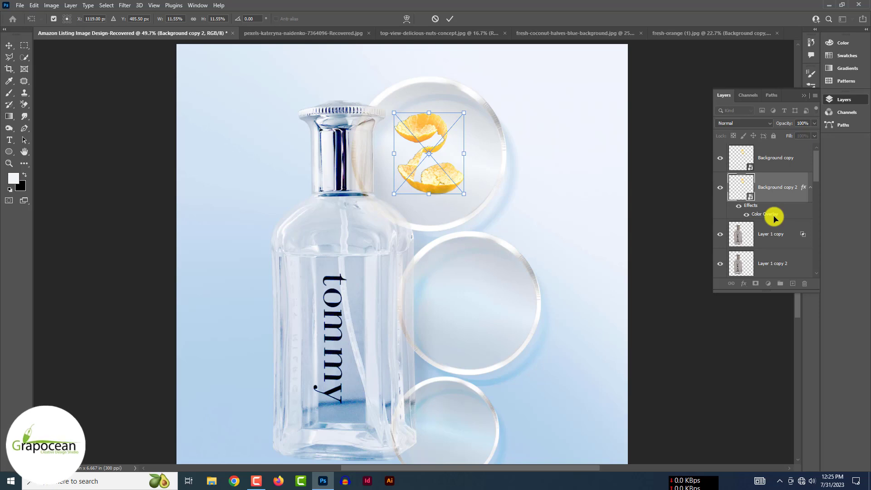
pyautogui.moveTo(464, 113); pyautogui.dragTo(468, 157)
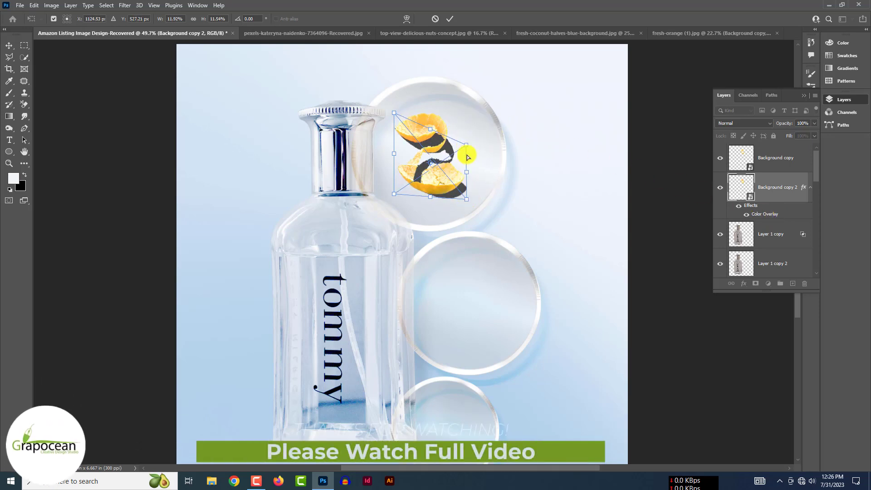
pyautogui.click(450, 18)
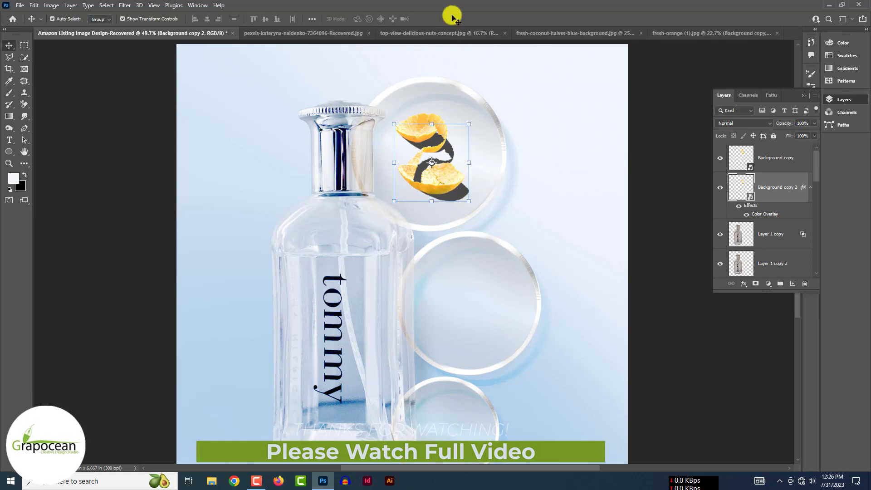
# - Soften the peel's shadow with a Path Blur at 50% speed and lower its layer opacity to 26%
pyautogui.click(125, 5)
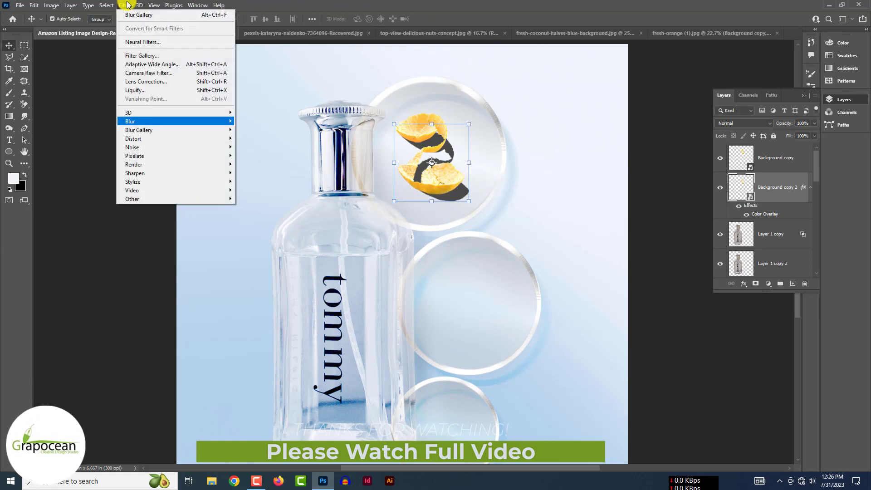
pyautogui.click(261, 155)
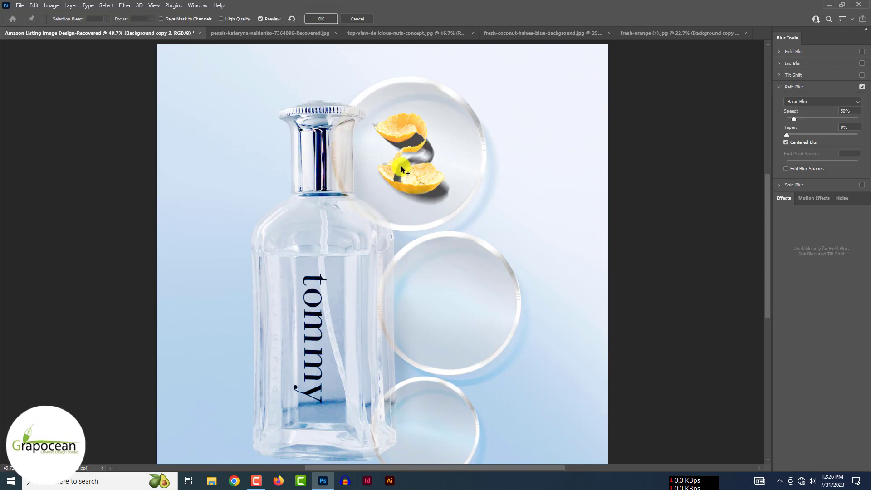
pyautogui.hscroll(5, 405, 167)
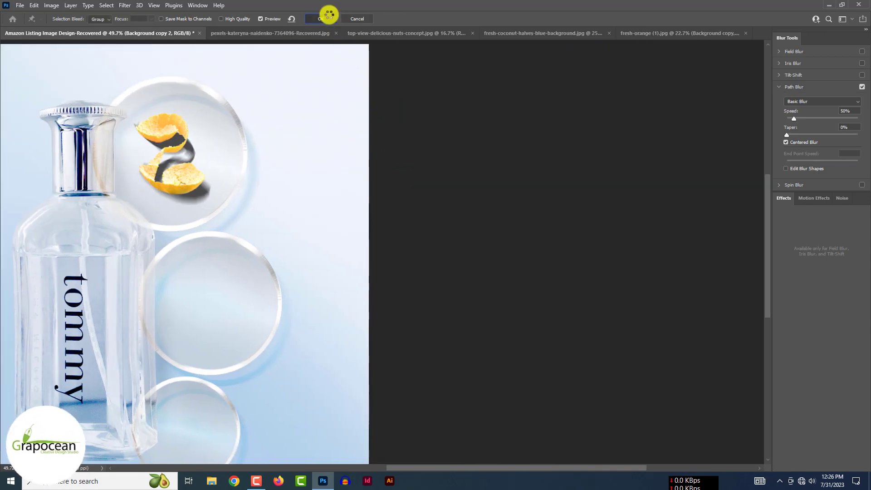
pyautogui.click(327, 18)
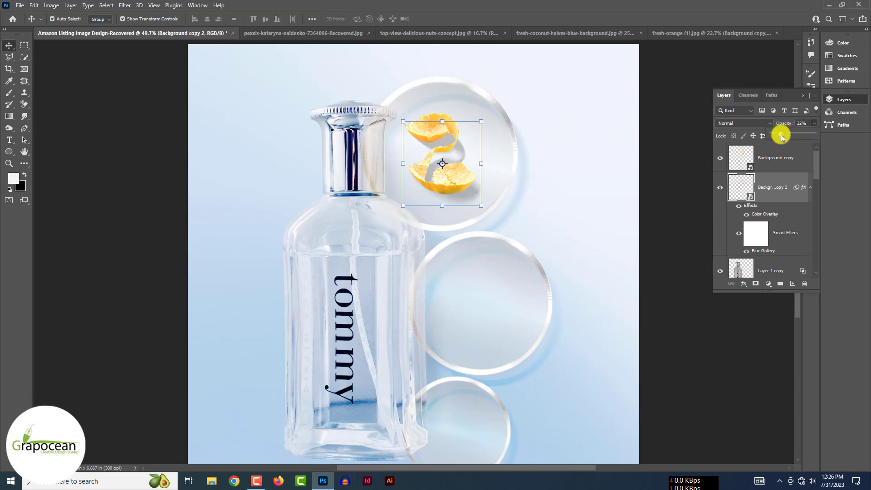
pyautogui.moveTo(783, 138)
pyautogui.mouseDown()
pyautogui.moveTo(778, 132)
pyautogui.moveTo(784, 136)
pyautogui.mouseUp()
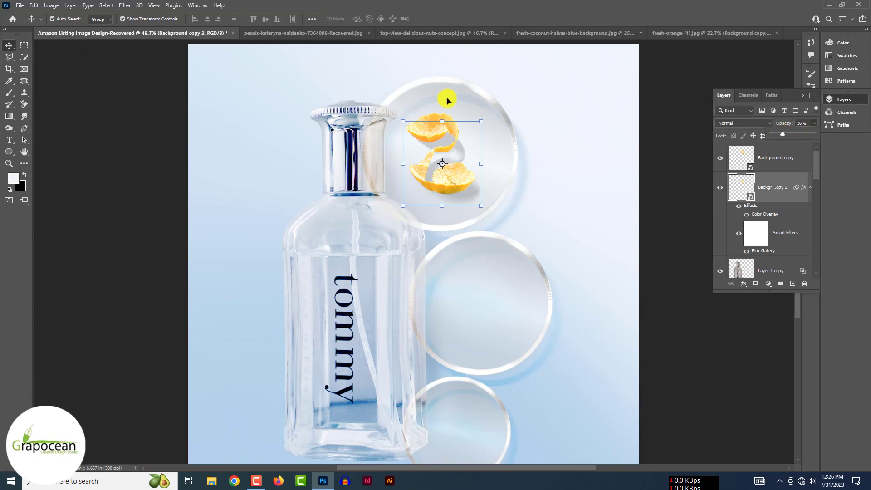
# - In the nuts photo, use Select and Mask to select the loose almonds, raisin, pistachio and hazelnut beside the lower bowl
pyautogui.scroll(-3, 356, 237)
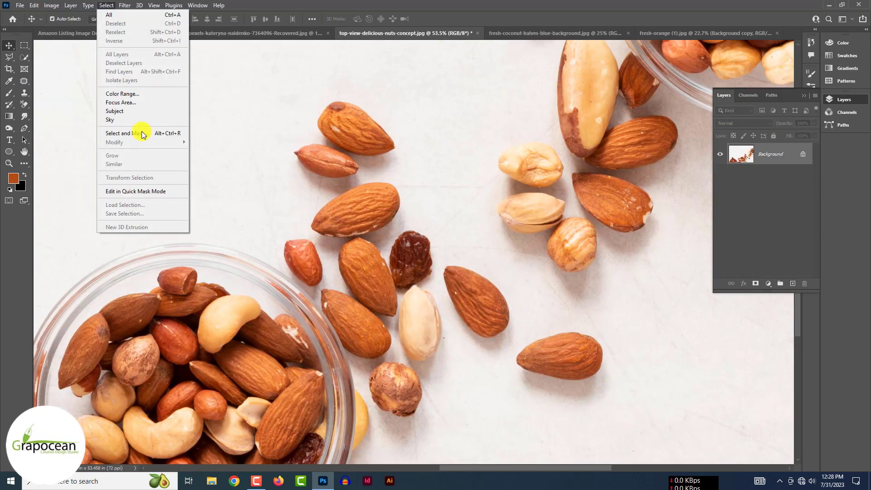
pyautogui.click(141, 132)
pyautogui.moveTo(340, 201)
pyautogui.mouseDown()
pyautogui.moveTo(359, 261)
pyautogui.moveTo(388, 284)
pyautogui.moveTo(291, 260)
pyautogui.moveTo(454, 318)
pyautogui.moveTo(383, 341)
pyautogui.mouseUp()
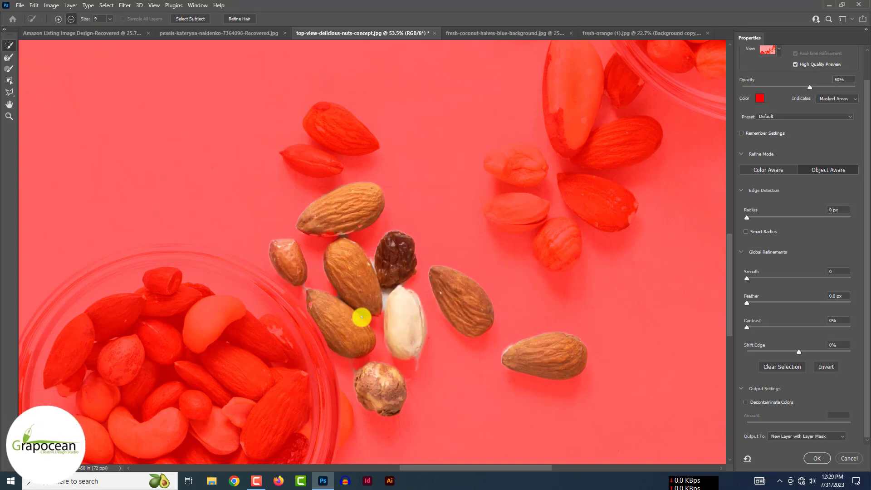
# - Subtract the stray background around the almonds and pistachio from the selection with the Polygonal Lasso
pyautogui.scroll(5, 383, 296)
pyautogui.click(9, 92)
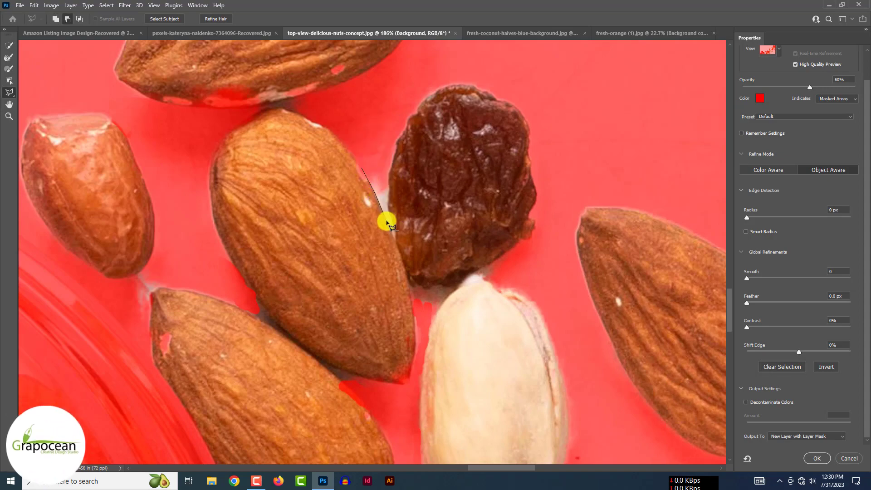
pyautogui.scroll(-3, 450, 331)
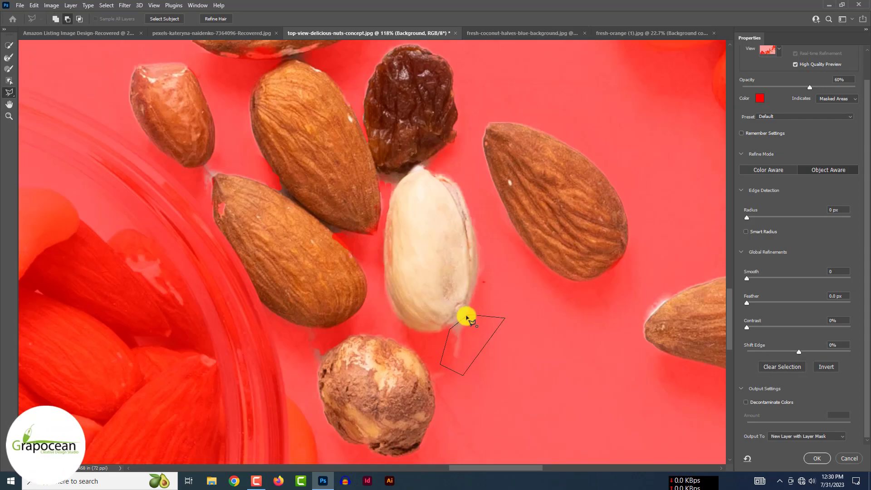
pyautogui.press('r')
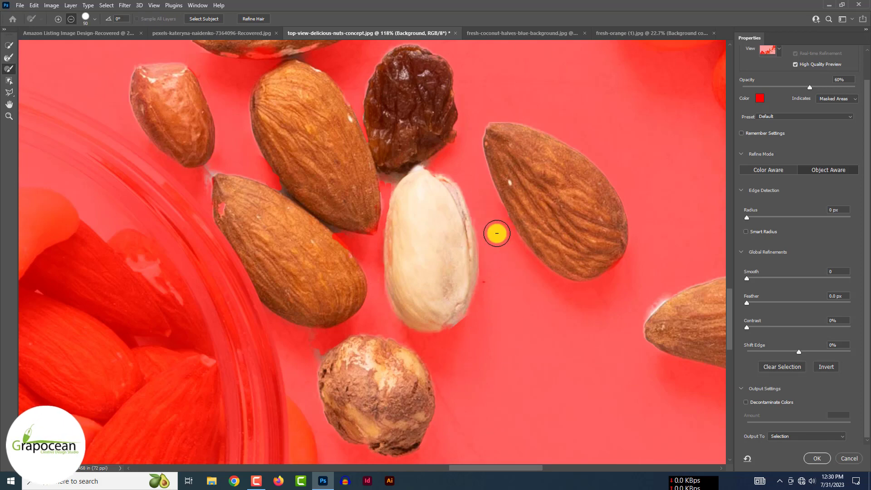
# - Clean up the nuts' edges with the brush and refine the selection with Smooth 11 and Contrast 51%
pyautogui.scroll(4, 262, 166)
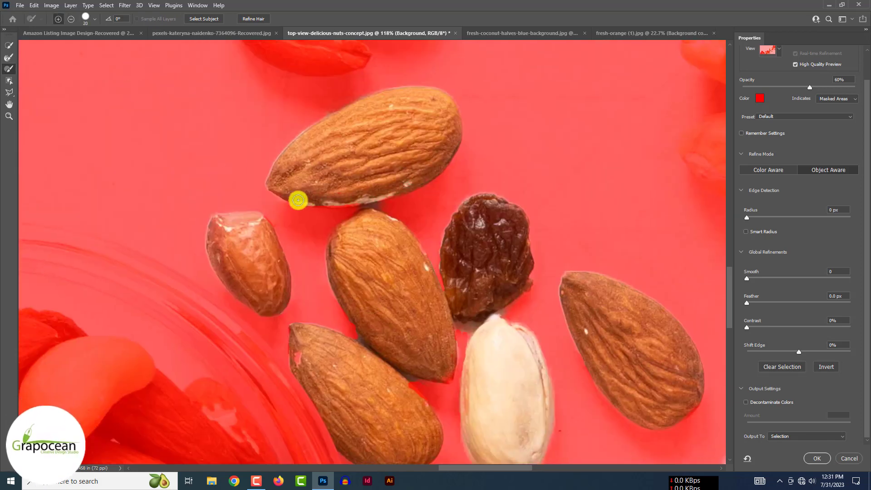
pyautogui.scroll(-3, 453, 175)
pyautogui.scroll(3, 440, 301)
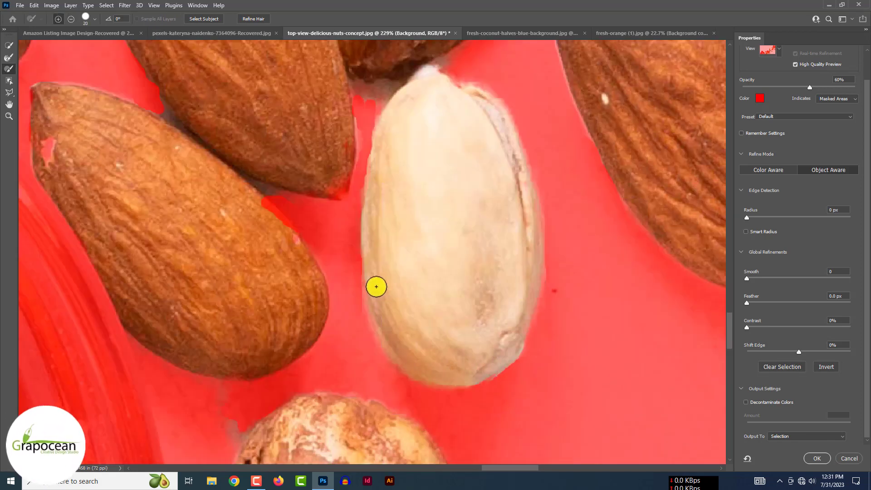
pyautogui.scroll(1, 484, 196)
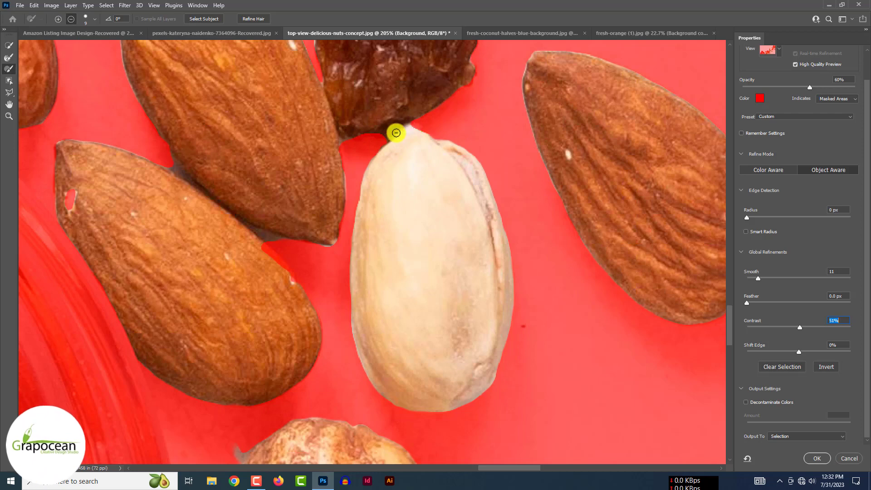
pyautogui.scroll(3, 339, 300)
pyautogui.hscroll(-4, 339, 300)
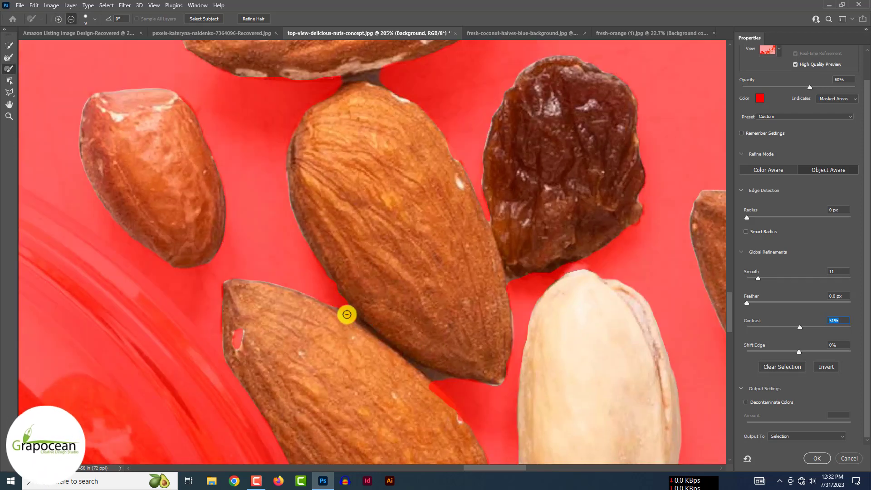
pyautogui.scroll(-4, 298, 177)
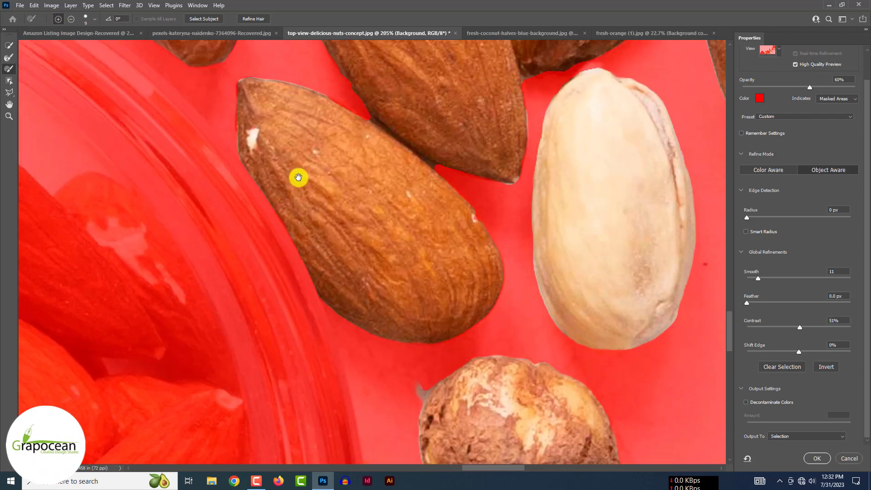
pyautogui.scroll(-3, 591, 270)
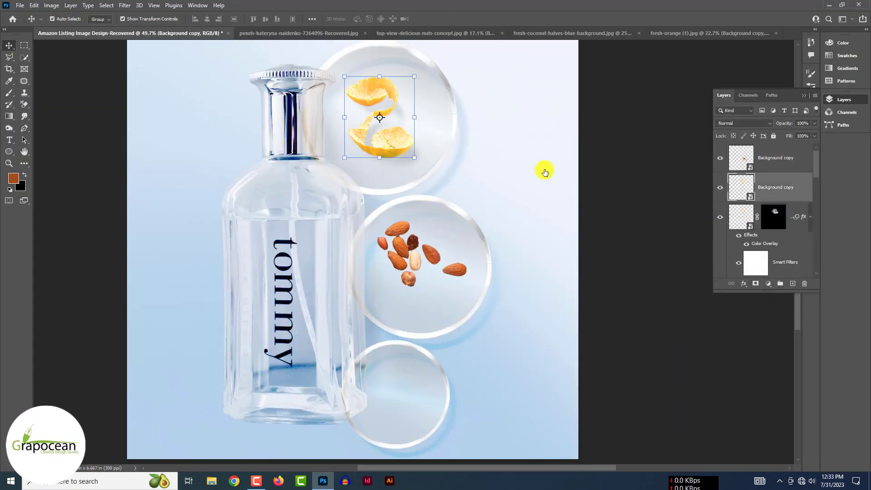
# - Duplicate the nuts slightly lower as a shadow layer with Linear Light at 28% opacity and soften it with a Gaussian Blur
pyautogui.moveTo(385, 217); pyautogui.dragTo(380, 231)
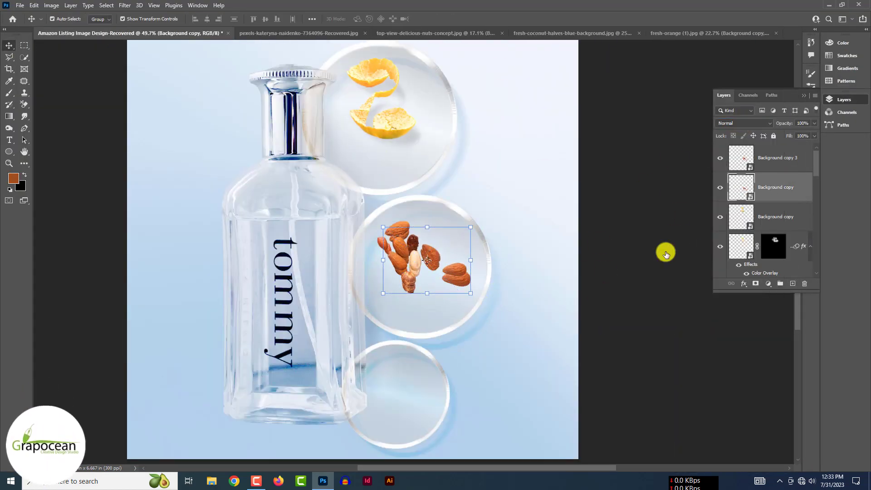
pyautogui.click(745, 123)
pyautogui.press('Escape')
pyautogui.press('Return')
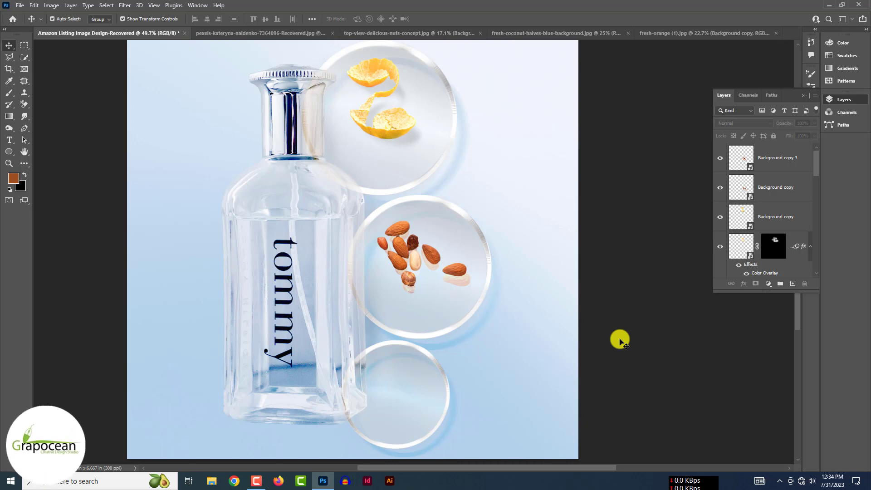
pyautogui.click(124, 6)
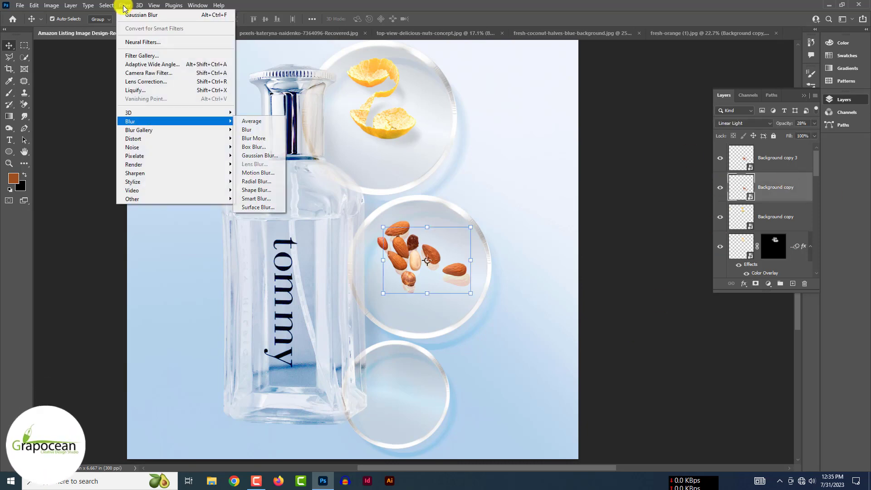
pyautogui.click(258, 156)
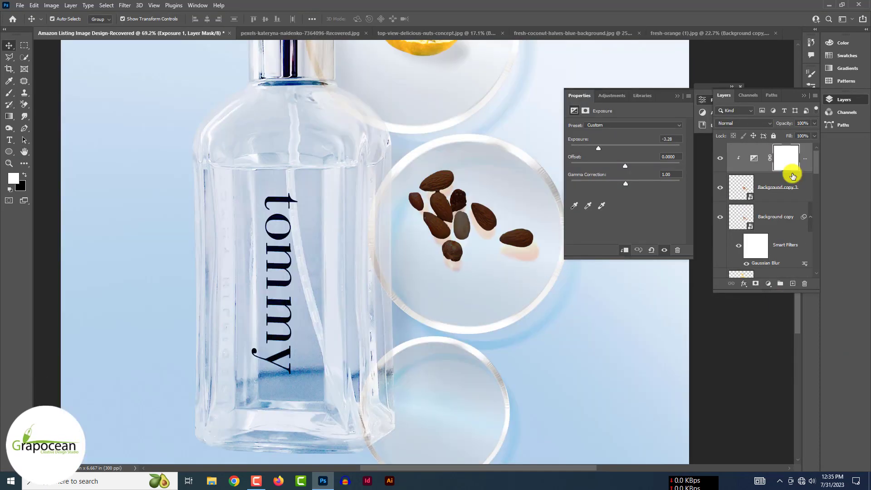
# - Set the Exposure layer's Blend If black point for This Layer to 0 / 24
pyautogui.doubleClick(799, 168)
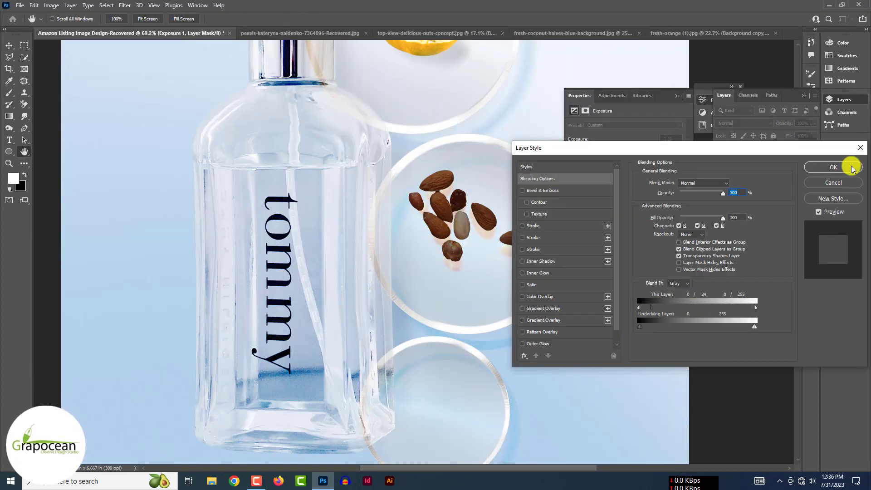
pyautogui.click(852, 168)
# - Invert the Exposure layer's mask, lower the layer to 50% opacity and paint shading back onto the overlapping nuts
pyautogui.click(787, 157)
pyautogui.hotkey('ctrl', '+')
pyautogui.hotkey('ctrl', '+')
pyautogui.hotkey('ctrl', '+')
pyautogui.hotkey('ctrl', 'i')
pyautogui.press('b')
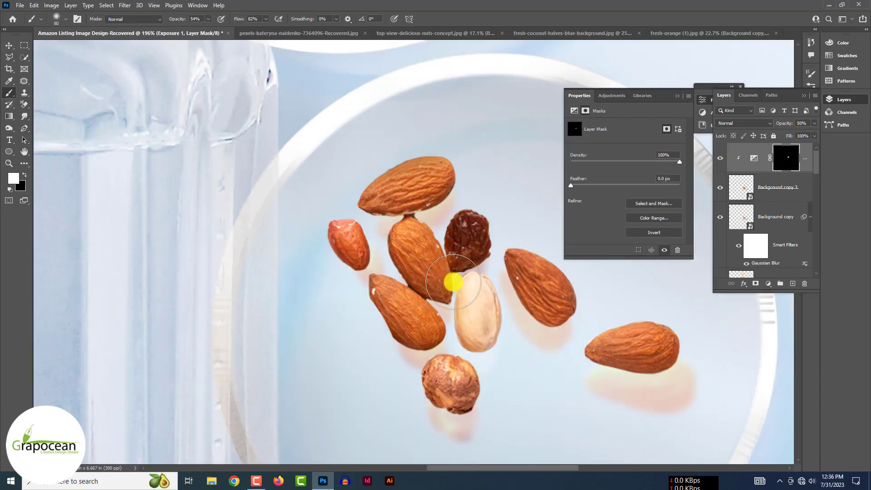
pyautogui.moveTo(453, 282); pyautogui.dragTo(453, 418)
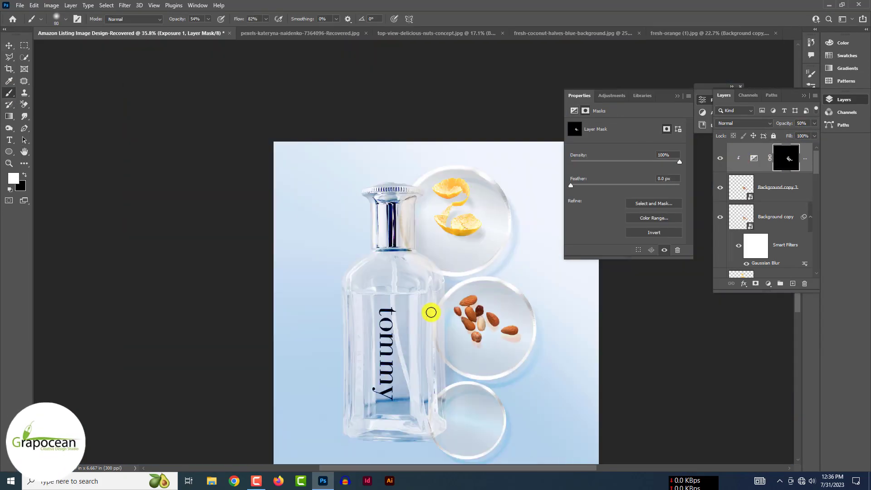
# - Adjust the strength of the nuts' Exposure adjustment and reapply the last Gaussian Blur
pyautogui.hotkey('ctrl', '+')
pyautogui.click(753, 156)
pyautogui.moveTo(629, 148); pyautogui.dragTo(637, 156)
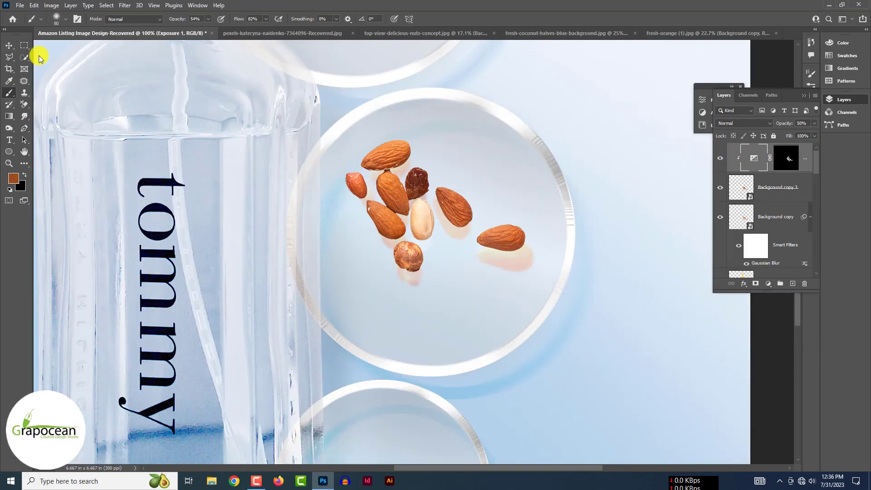
pyautogui.click(125, 5)
pyautogui.click(138, 13)
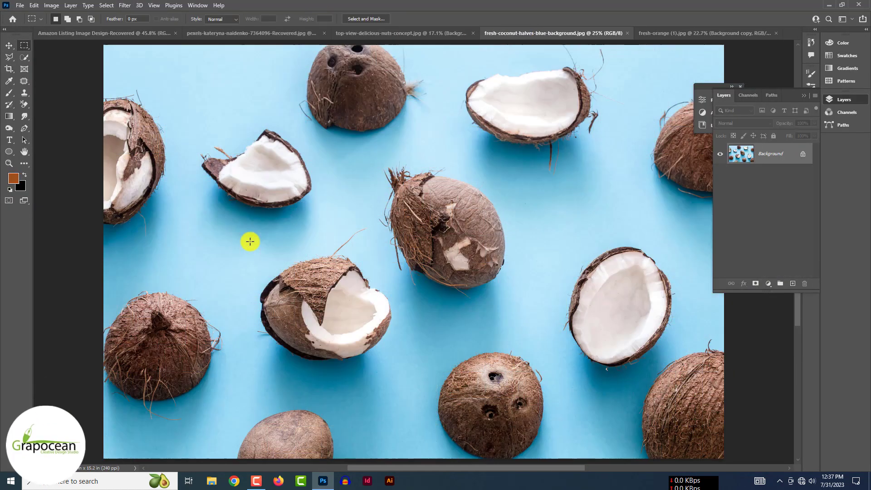
# - Cut out the small coconut wedge with Select and Mask to a new masked layer and bring it into the listing design
pyautogui.click(236, 142)
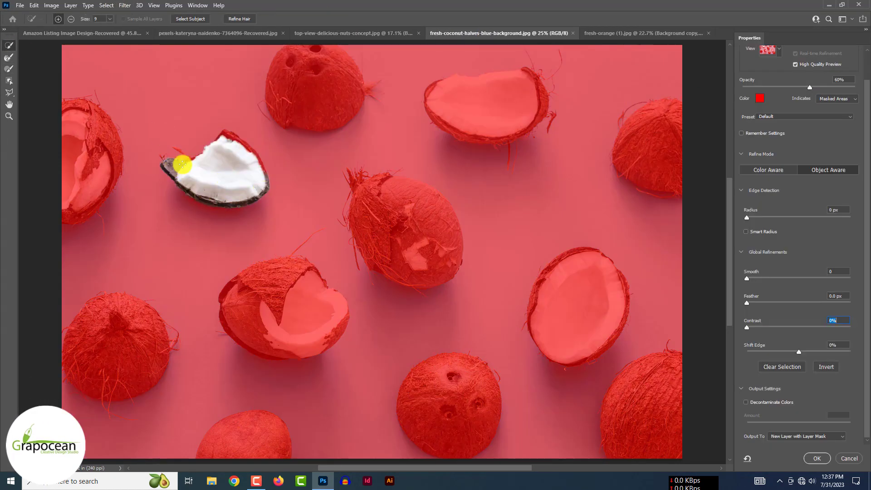
pyautogui.scroll(4, 186, 162)
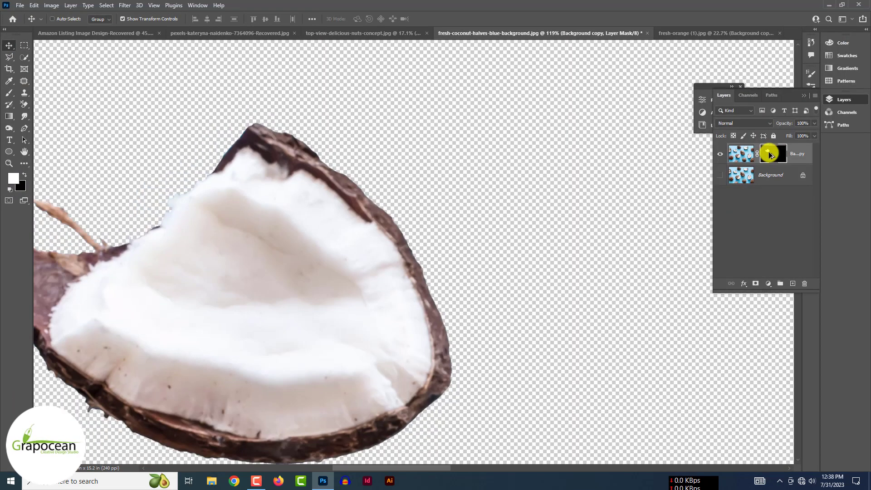
pyautogui.moveTo(769, 152); pyautogui.dragTo(77, 32)
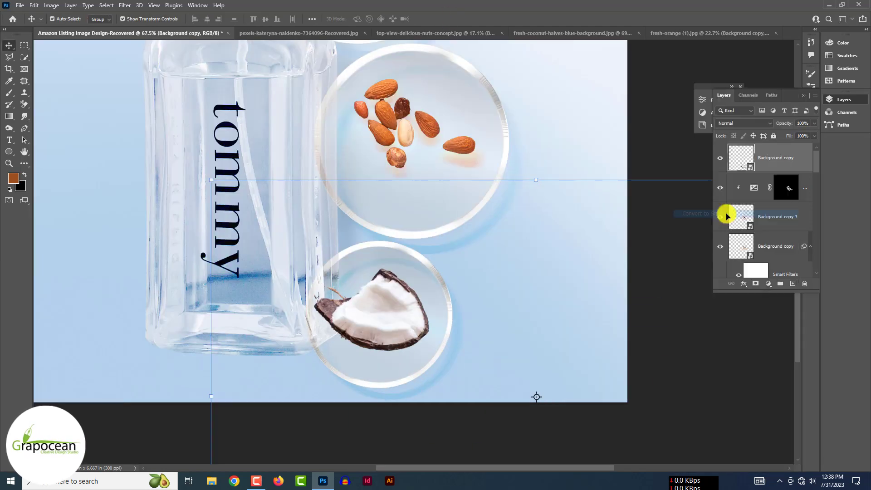
# - Fit the coconut wedge as a smart object in the lower ring and transform a duplicate into a smaller mirrored piece beside it
pyautogui.rightClick(775, 162)
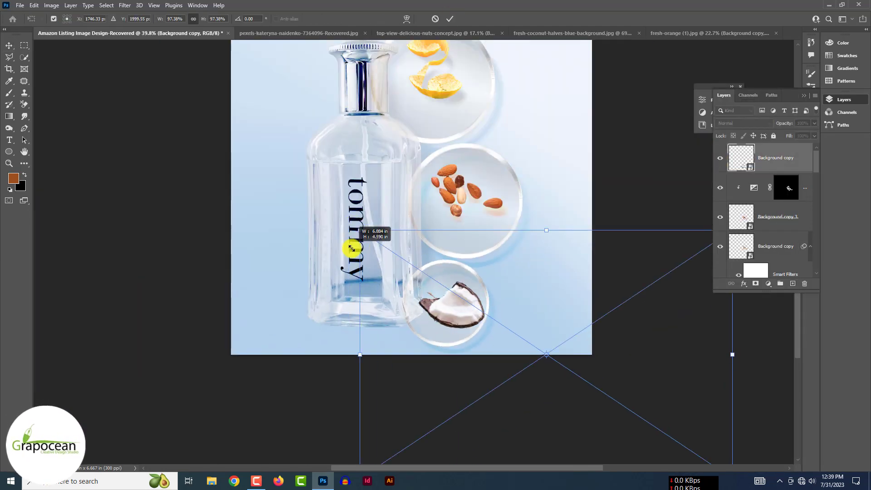
pyautogui.rightClick(763, 163)
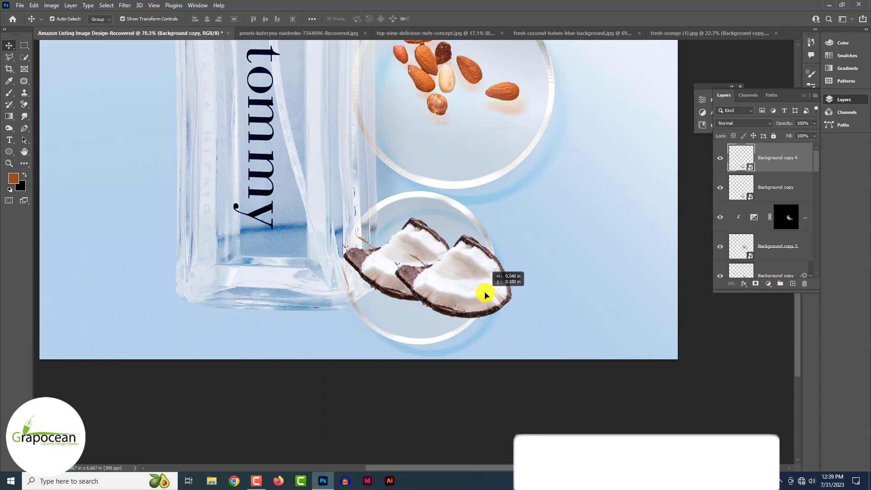
pyautogui.rightClick(522, 336)
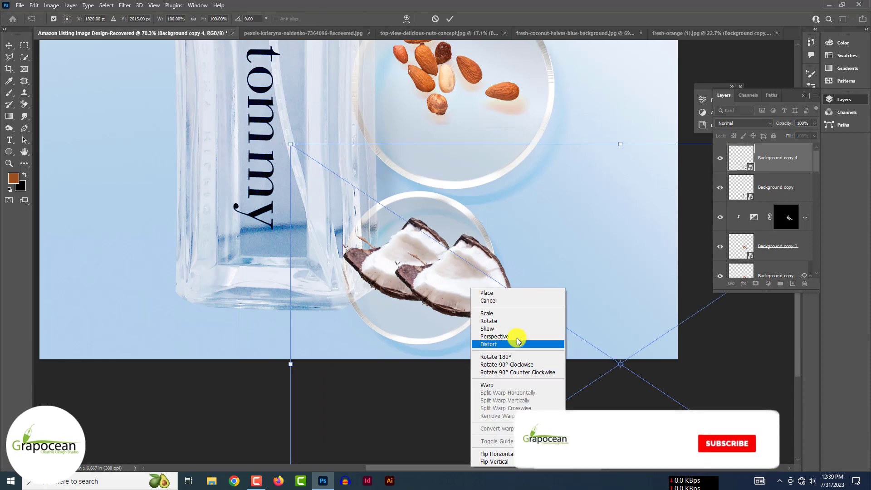
pyautogui.click(522, 338)
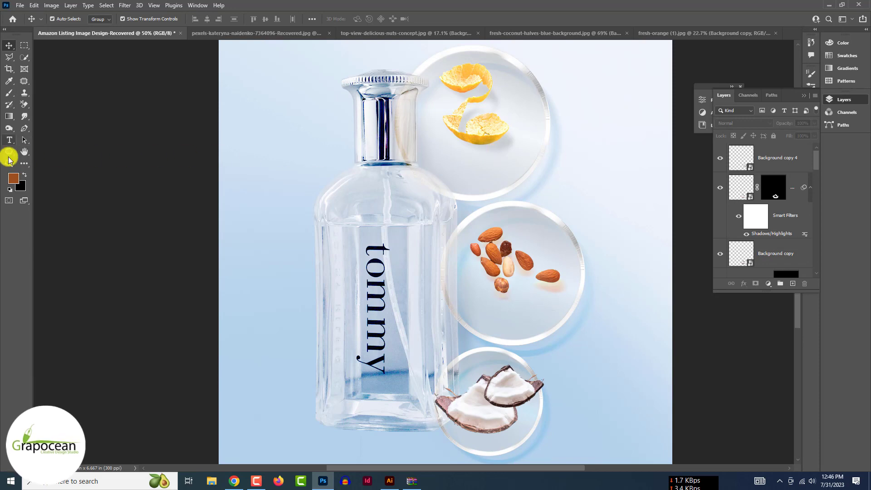
# - Draw an upright ellipse about 0.49 × 0.95 in beside the middle ring, with no stroke and a white fill
pyautogui.click(9, 160)
pyautogui.click(50, 159)
pyautogui.moveTo(547, 191); pyautogui.dragTo(583, 256)
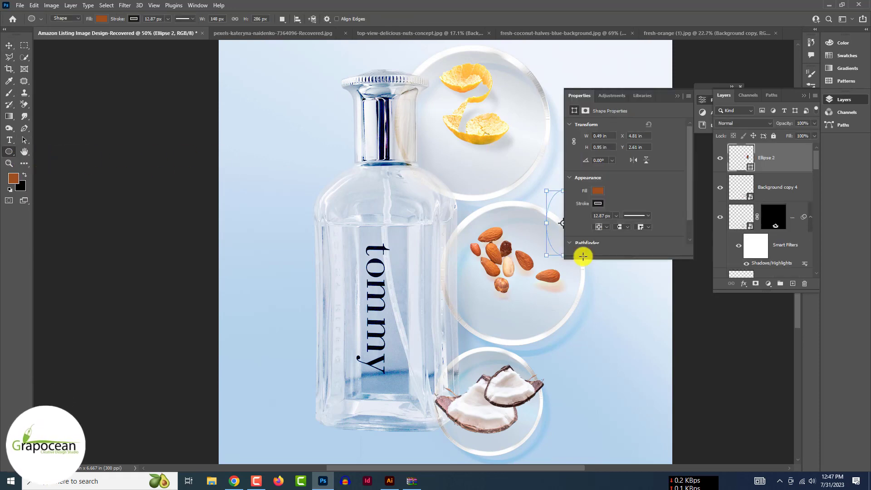
pyautogui.click(133, 18)
pyautogui.click(79, 36)
pyautogui.click(102, 19)
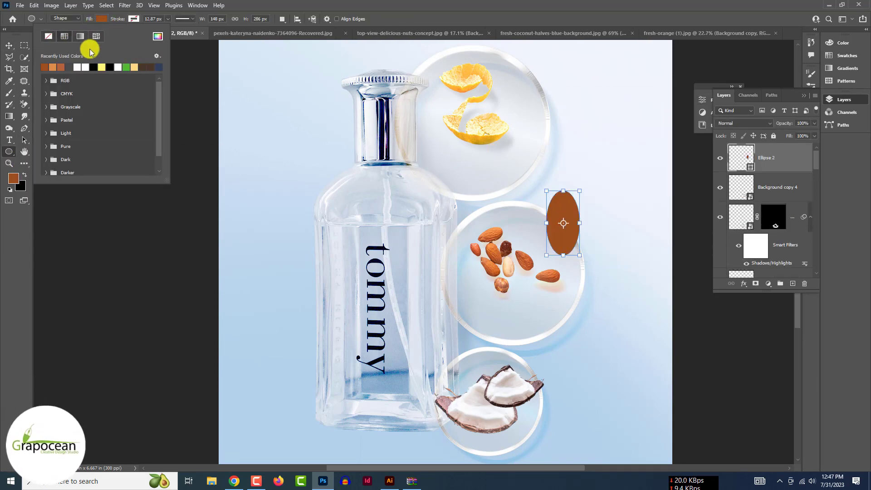
pyautogui.click(44, 67)
# - Rotate the white ellipse diagonally across the middle ring's edge and move its layer directly below Group 1
pyautogui.click(8, 47)
pyautogui.moveTo(592, 193); pyautogui.dragTo(615, 210)
pyautogui.moveTo(772, 157); pyautogui.dragTo(741, 233)
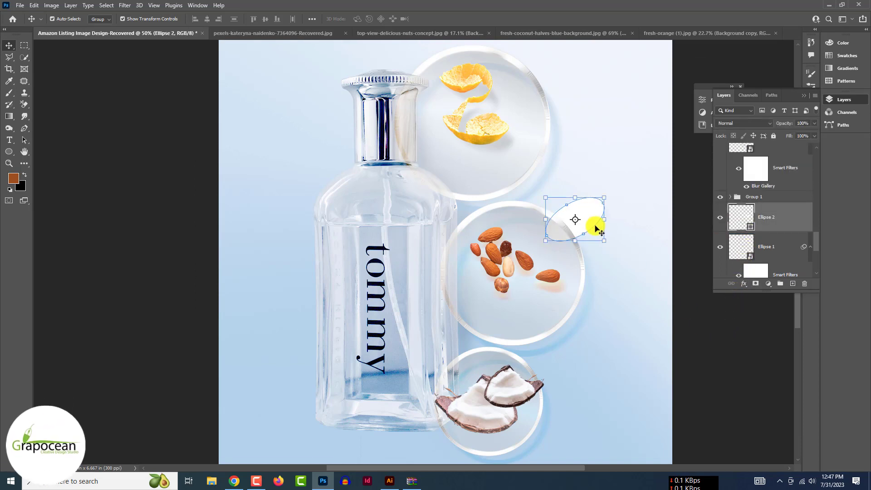
# - Rotate the white ellipse a further -11.05° and apply the transform
pyautogui.moveTo(593, 228); pyautogui.dragTo(616, 238)
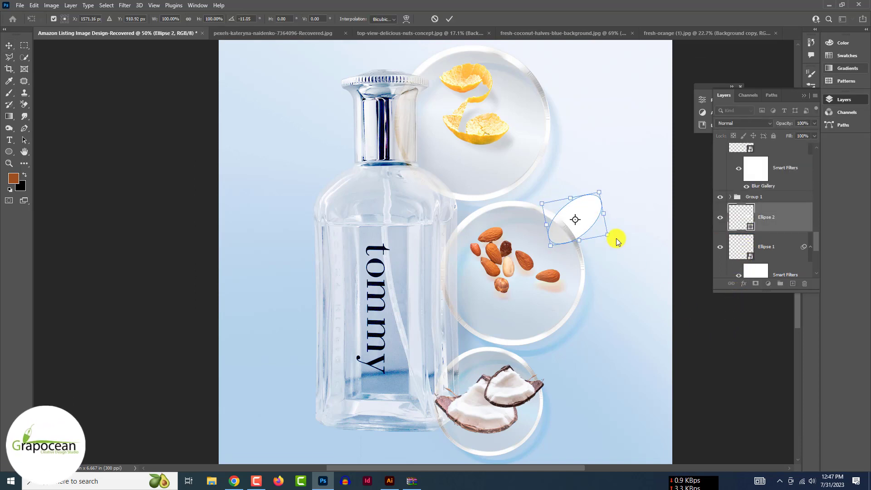
pyautogui.click(804, 95)
pyautogui.click(726, 101)
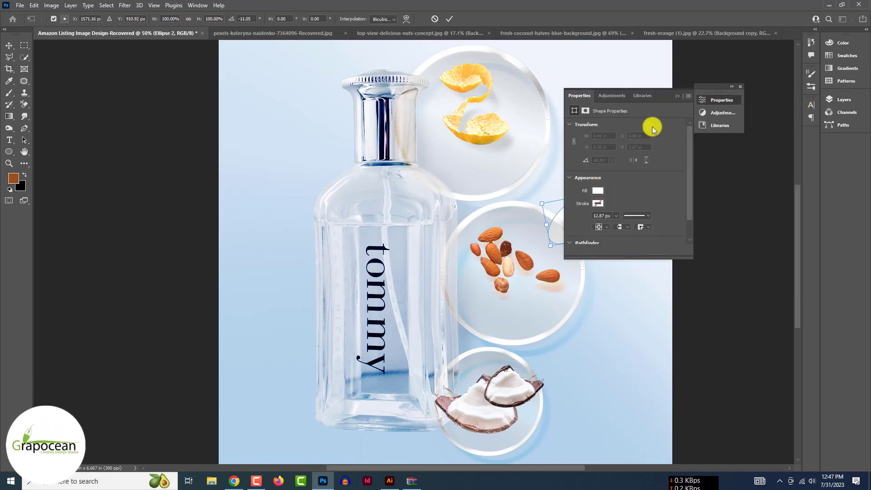
pyautogui.click(740, 86)
pyautogui.click(125, 6)
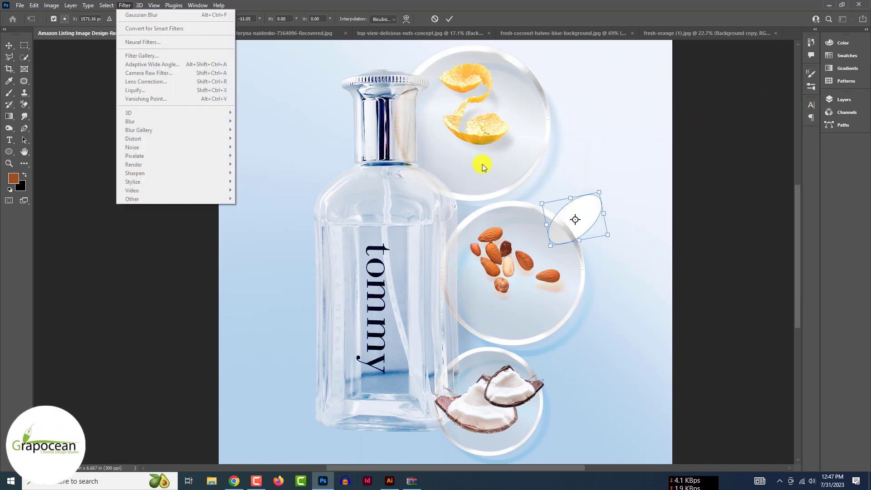
pyautogui.click(690, 260)
pyautogui.click(447, 19)
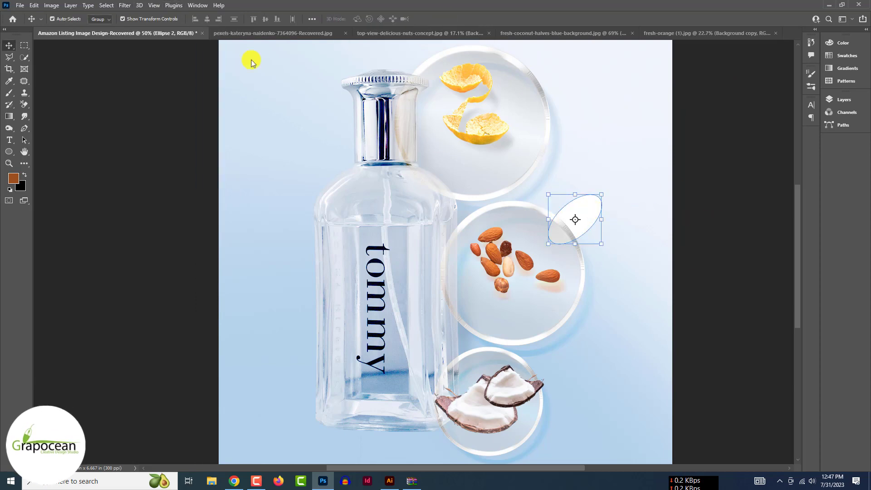
# - Convert the white ellipse to a smart object and soften it with a Path Blur
pyautogui.click(125, 6)
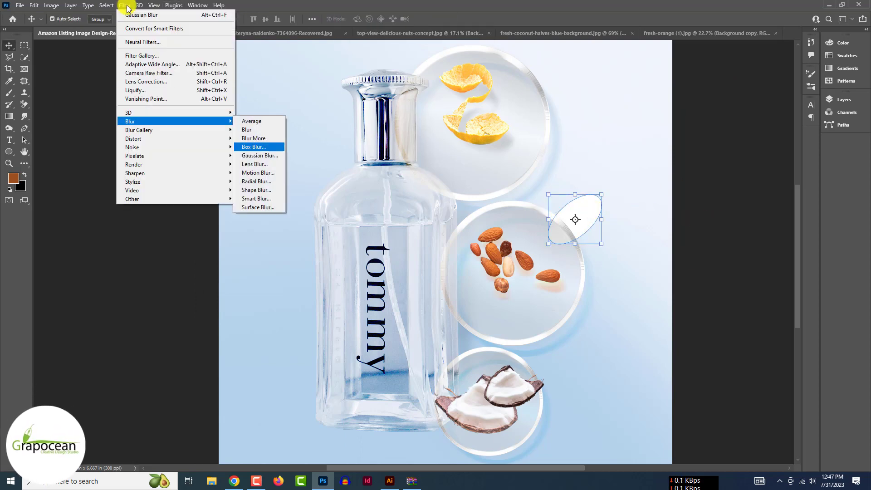
pyautogui.click(249, 155)
pyautogui.click(431, 177)
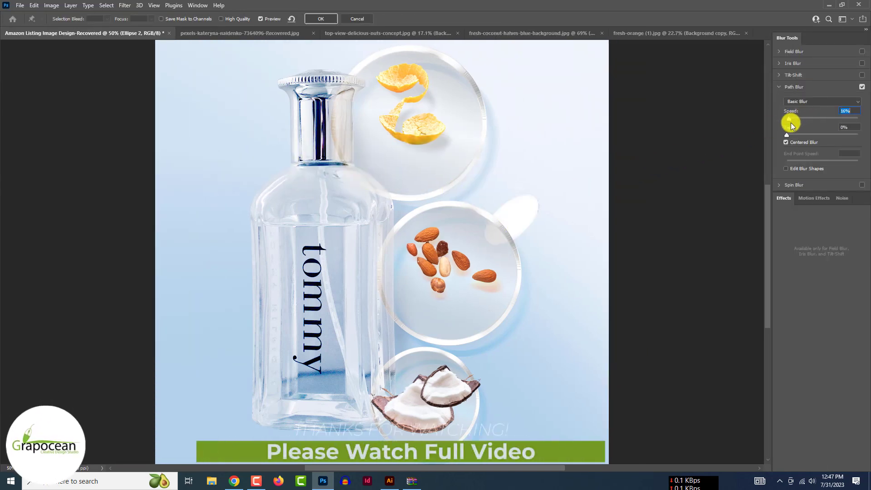
pyautogui.moveTo(791, 126); pyautogui.dragTo(799, 121)
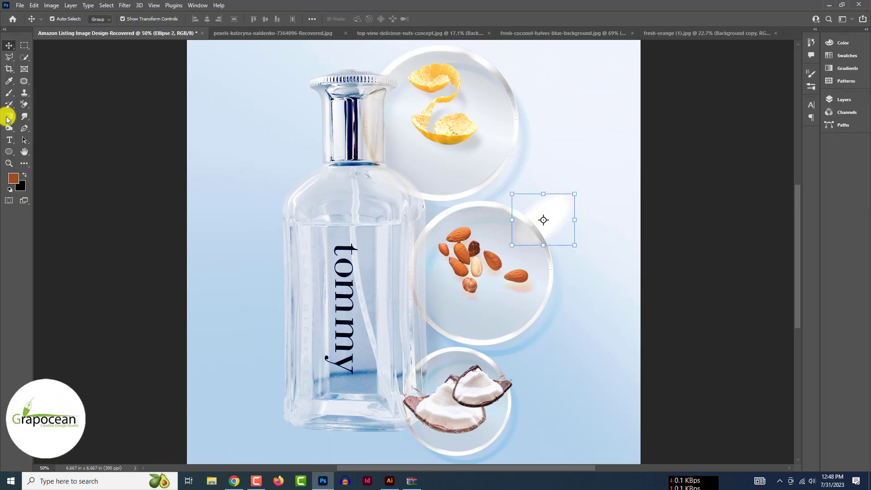
# - Add a layer mask to the blurred ellipse and fade its inner end over the ring with a black gradient at 33% opacity
pyautogui.click(9, 117)
pyautogui.click(840, 99)
pyautogui.click(754, 284)
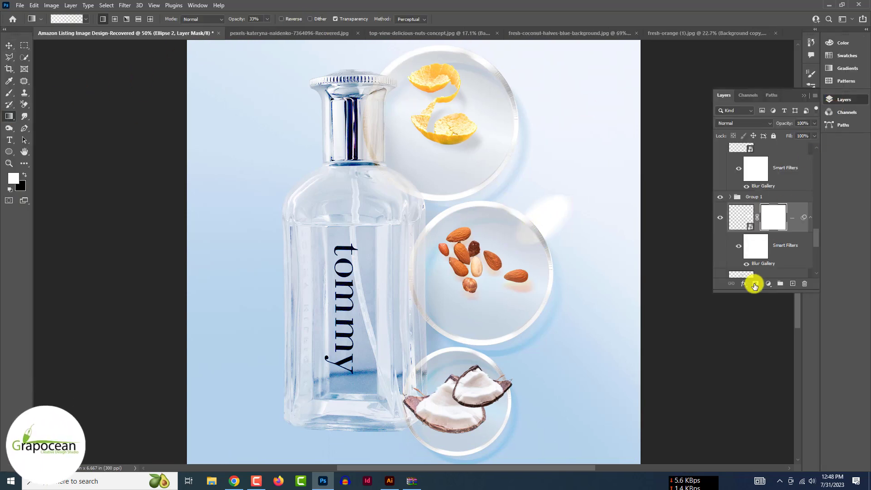
pyautogui.moveTo(542, 218); pyautogui.dragTo(545, 218)
pyautogui.press('x')
pyautogui.moveTo(518, 245); pyautogui.dragTo(543, 226)
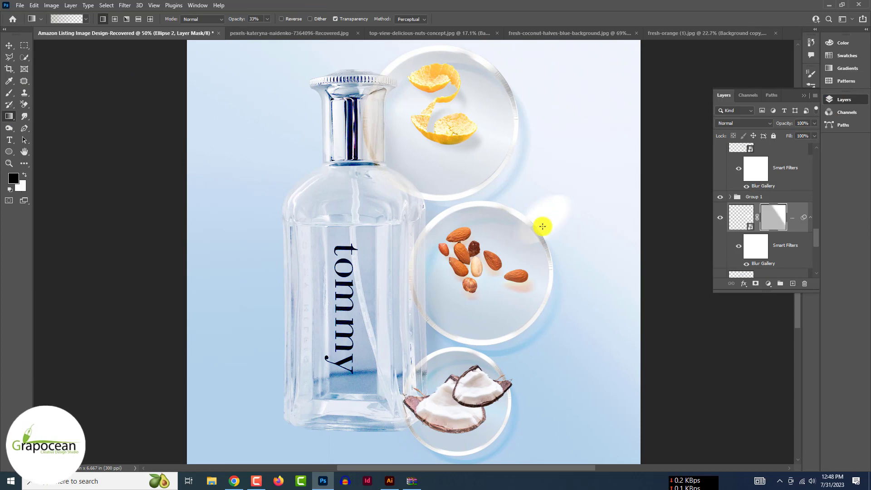
pyautogui.hotkey('ctrl', 'z')
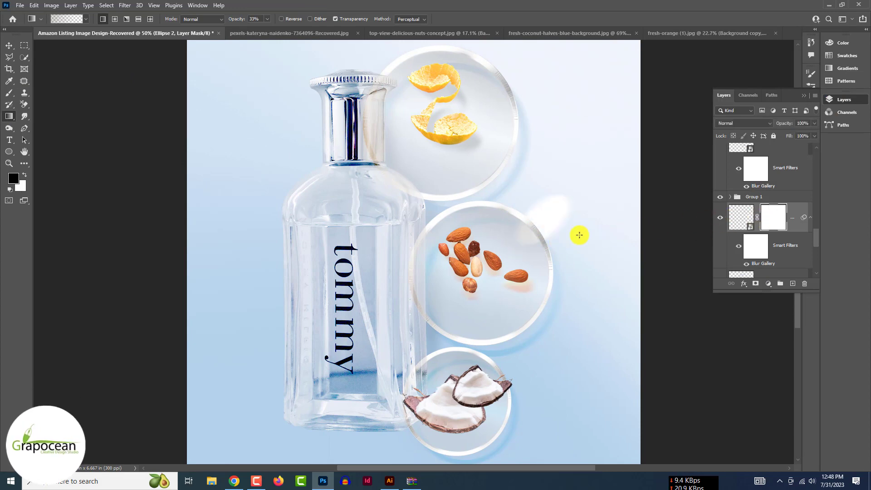
pyautogui.moveTo(524, 241); pyautogui.dragTo(559, 220)
# - Duplicate the masked white highlight, scale the copy to 131.05%, rotate it 31.33° and place it lower along the middle ring's edge
pyautogui.scroll(-4, 563, 230)
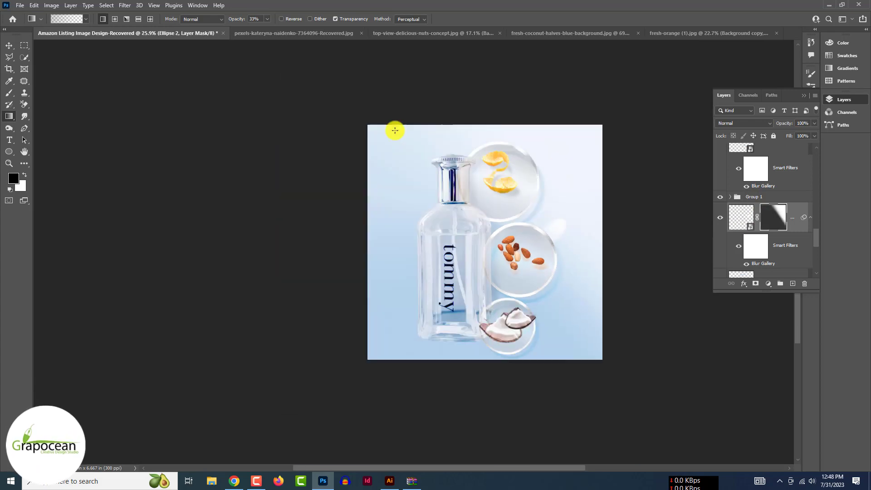
pyautogui.hotkey('ctrl', '0')
pyautogui.click(9, 46)
pyautogui.moveTo(793, 220); pyautogui.dragTo(793, 286)
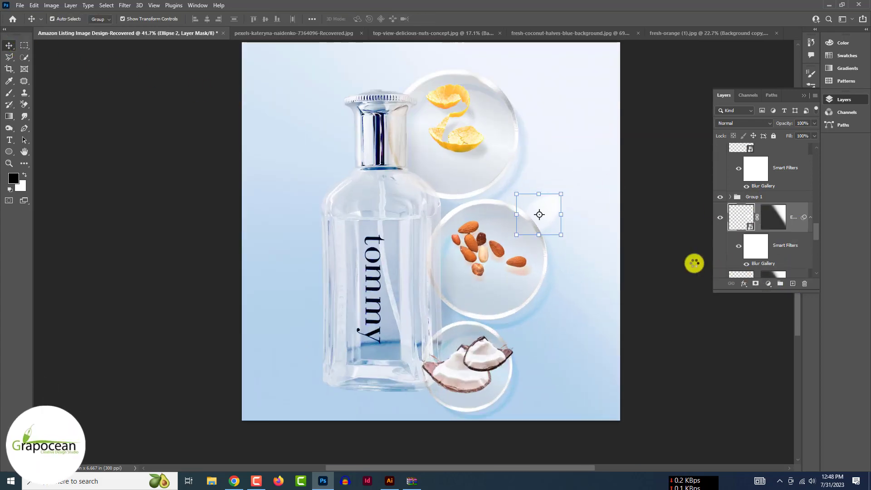
pyautogui.click(566, 236)
pyautogui.click(443, 187)
pyautogui.moveTo(566, 237); pyautogui.dragTo(580, 249)
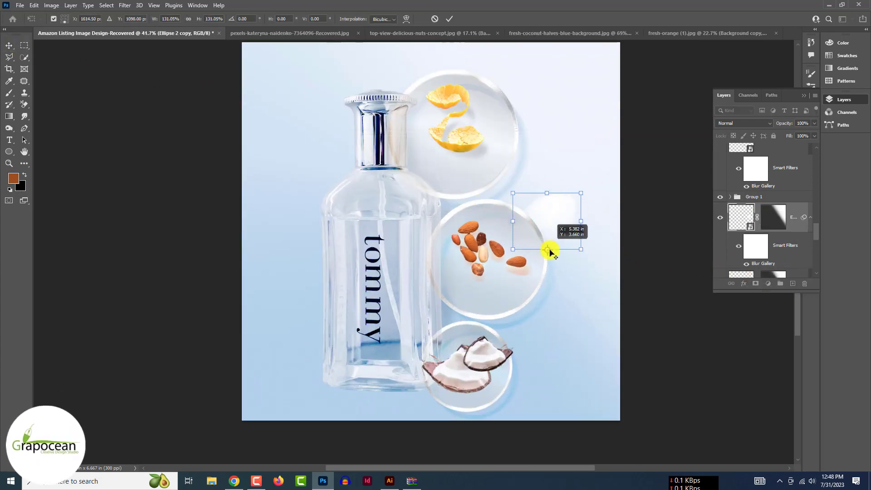
pyautogui.moveTo(561, 213); pyautogui.dragTo(559, 249)
pyautogui.press('Return')
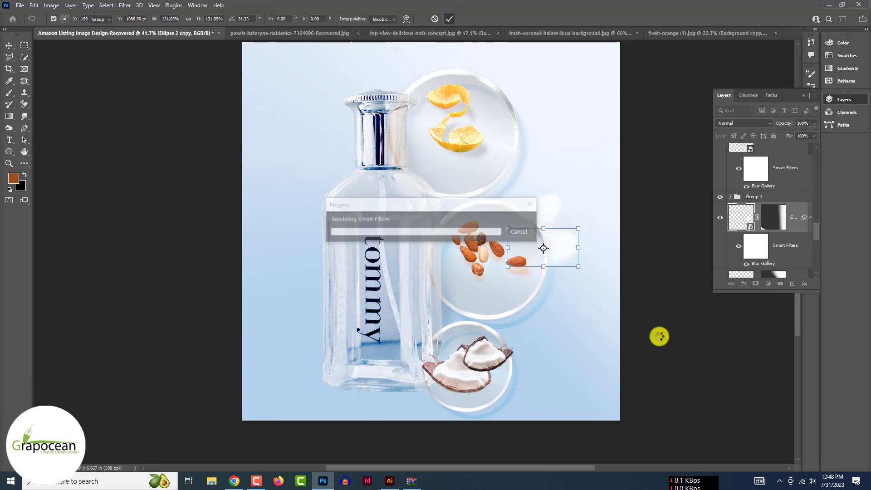
# - Nudge the larger highlight copy slightly upward along the middle ring's edge
pyautogui.scroll(-2, 644, 302)
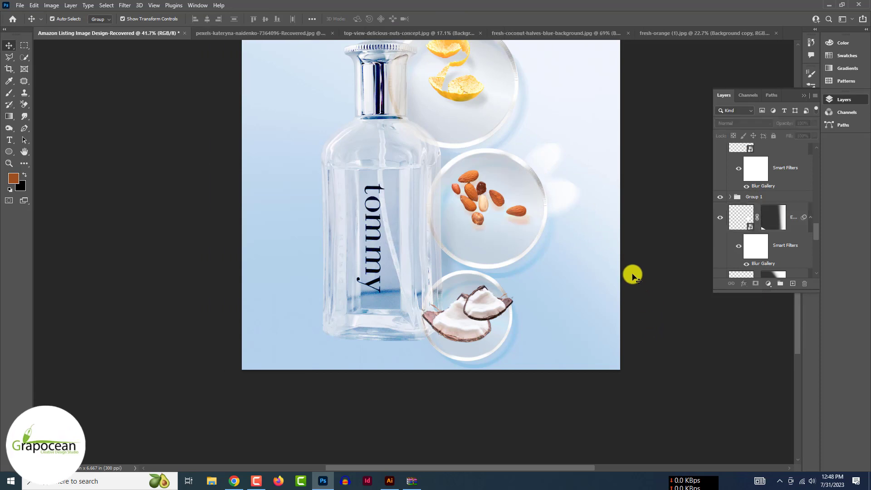
pyautogui.scroll(-3, 626, 272)
pyautogui.scroll(4, 443, 222)
pyautogui.moveTo(448, 242); pyautogui.dragTo(447, 232)
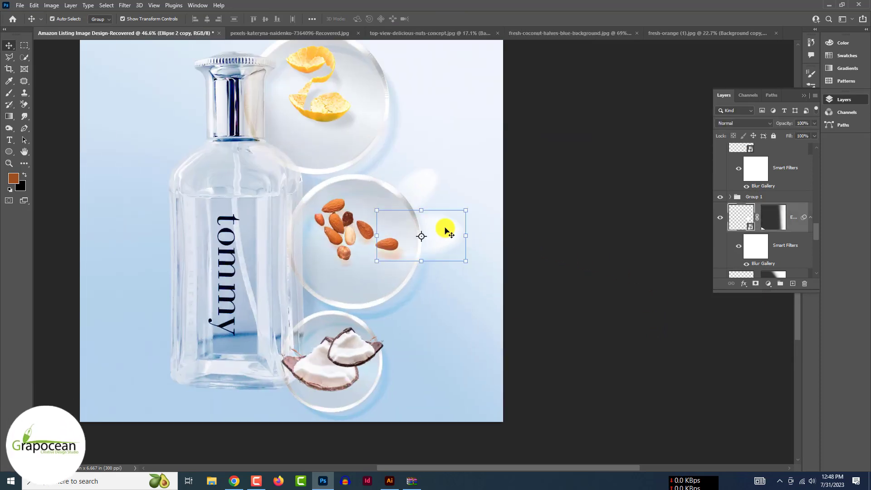
# - Rotate the smaller white highlight at the middle ring's upper edge by 17.46° and shift it slightly inward
pyautogui.scroll(-1, 405, 203)
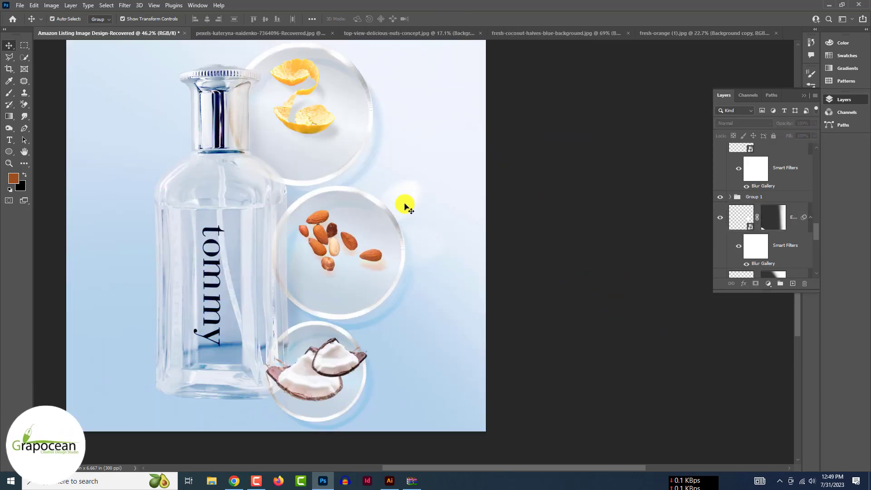
pyautogui.click(404, 202)
pyautogui.scroll(-3, 654, 261)
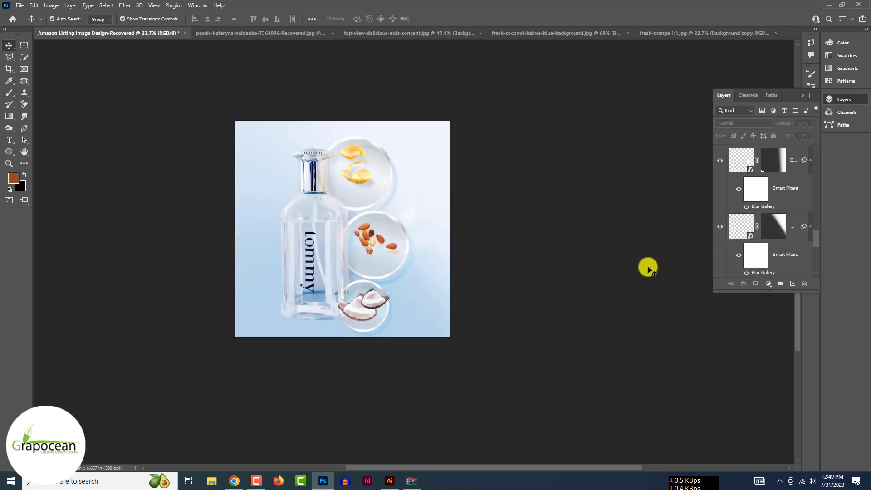
pyautogui.scroll(4, 434, 215)
pyautogui.click(437, 227)
pyautogui.click(445, 222)
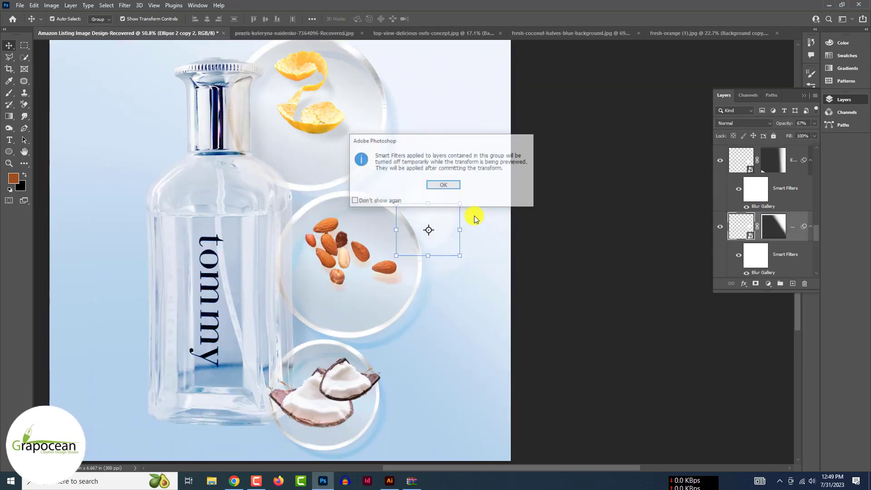
pyautogui.click(472, 218)
pyautogui.click(552, 336)
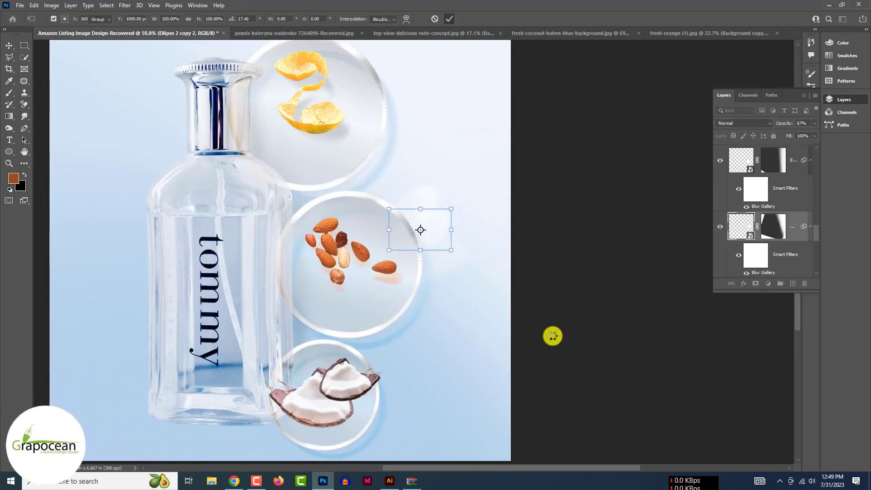
# - Move the smaller highlight to the middle ring's lower outer edge and rotate it by -93.52°
pyautogui.scroll(-3, 552, 336)
pyautogui.scroll(2, 538, 339)
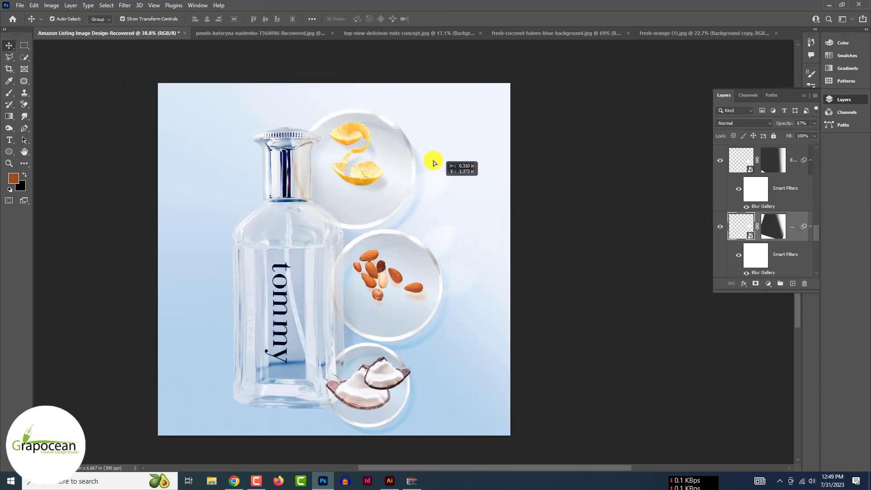
pyautogui.moveTo(433, 162); pyautogui.dragTo(449, 227)
pyautogui.click(453, 312)
pyautogui.click(451, 188)
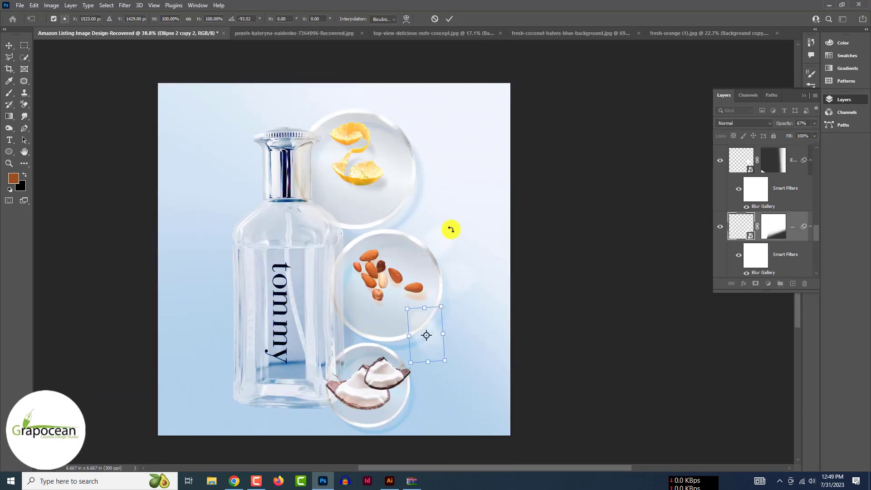
pyautogui.click(558, 335)
# - Rotate the larger highlight by about -160.30°, place it beside the middle ring's lower outer edge and raise its opacity
pyautogui.moveTo(461, 323); pyautogui.dragTo(447, 271)
pyautogui.click(451, 271)
pyautogui.click(456, 188)
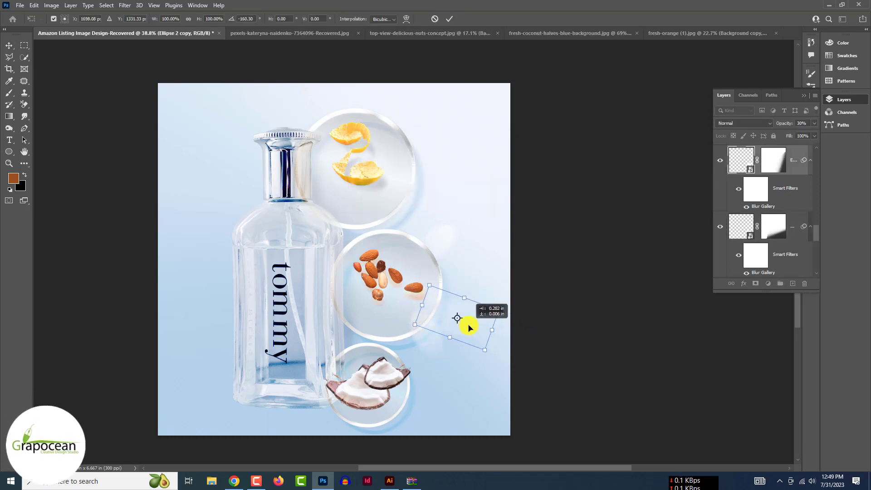
pyautogui.click(449, 19)
pyautogui.click(814, 123)
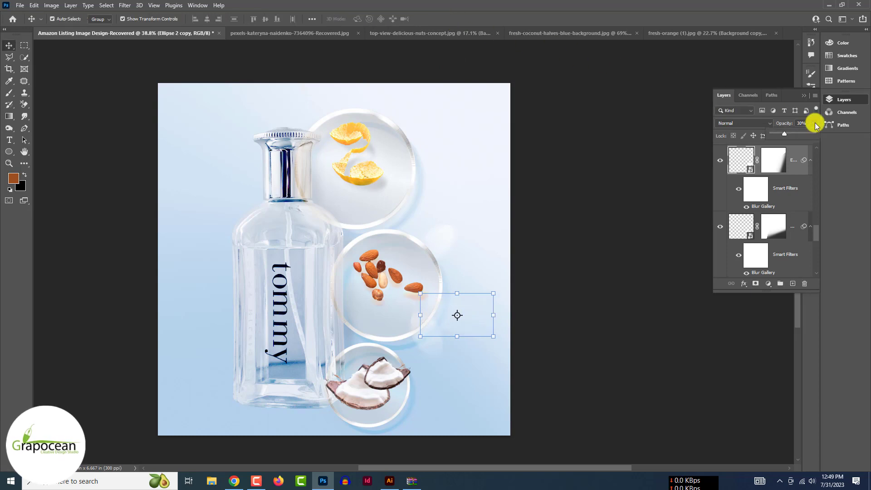
pyautogui.click(728, 317)
# - Move the remaining white highlight to the upper edge of the coconut ring and rotate it by -48.66°
pyautogui.moveTo(446, 238); pyautogui.dragTo(442, 348)
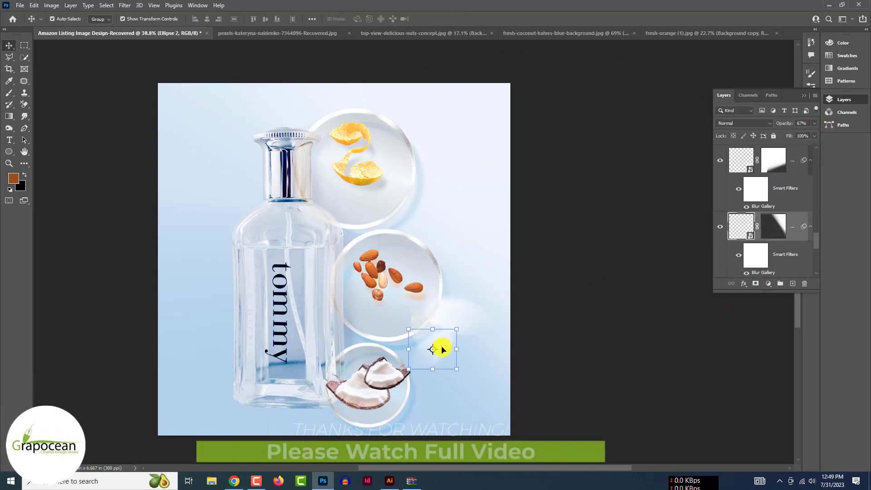
pyautogui.click(463, 378)
pyautogui.click(446, 184)
pyautogui.moveTo(462, 376); pyautogui.dragTo(456, 333)
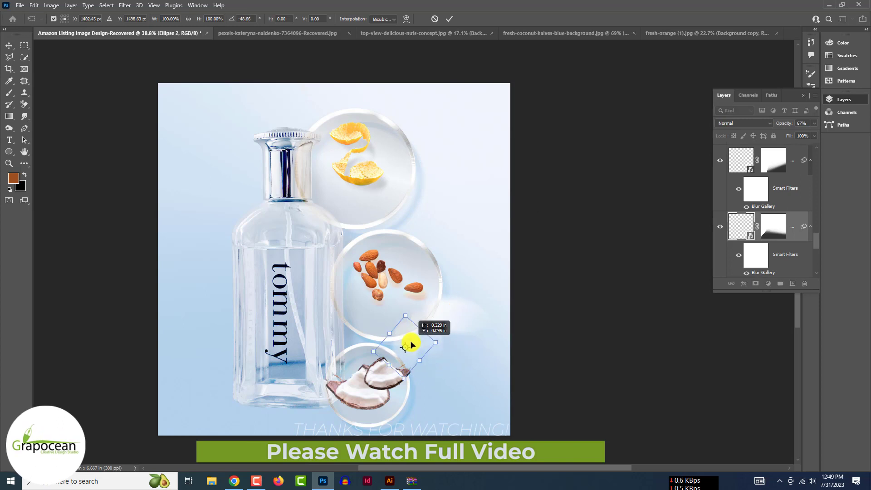